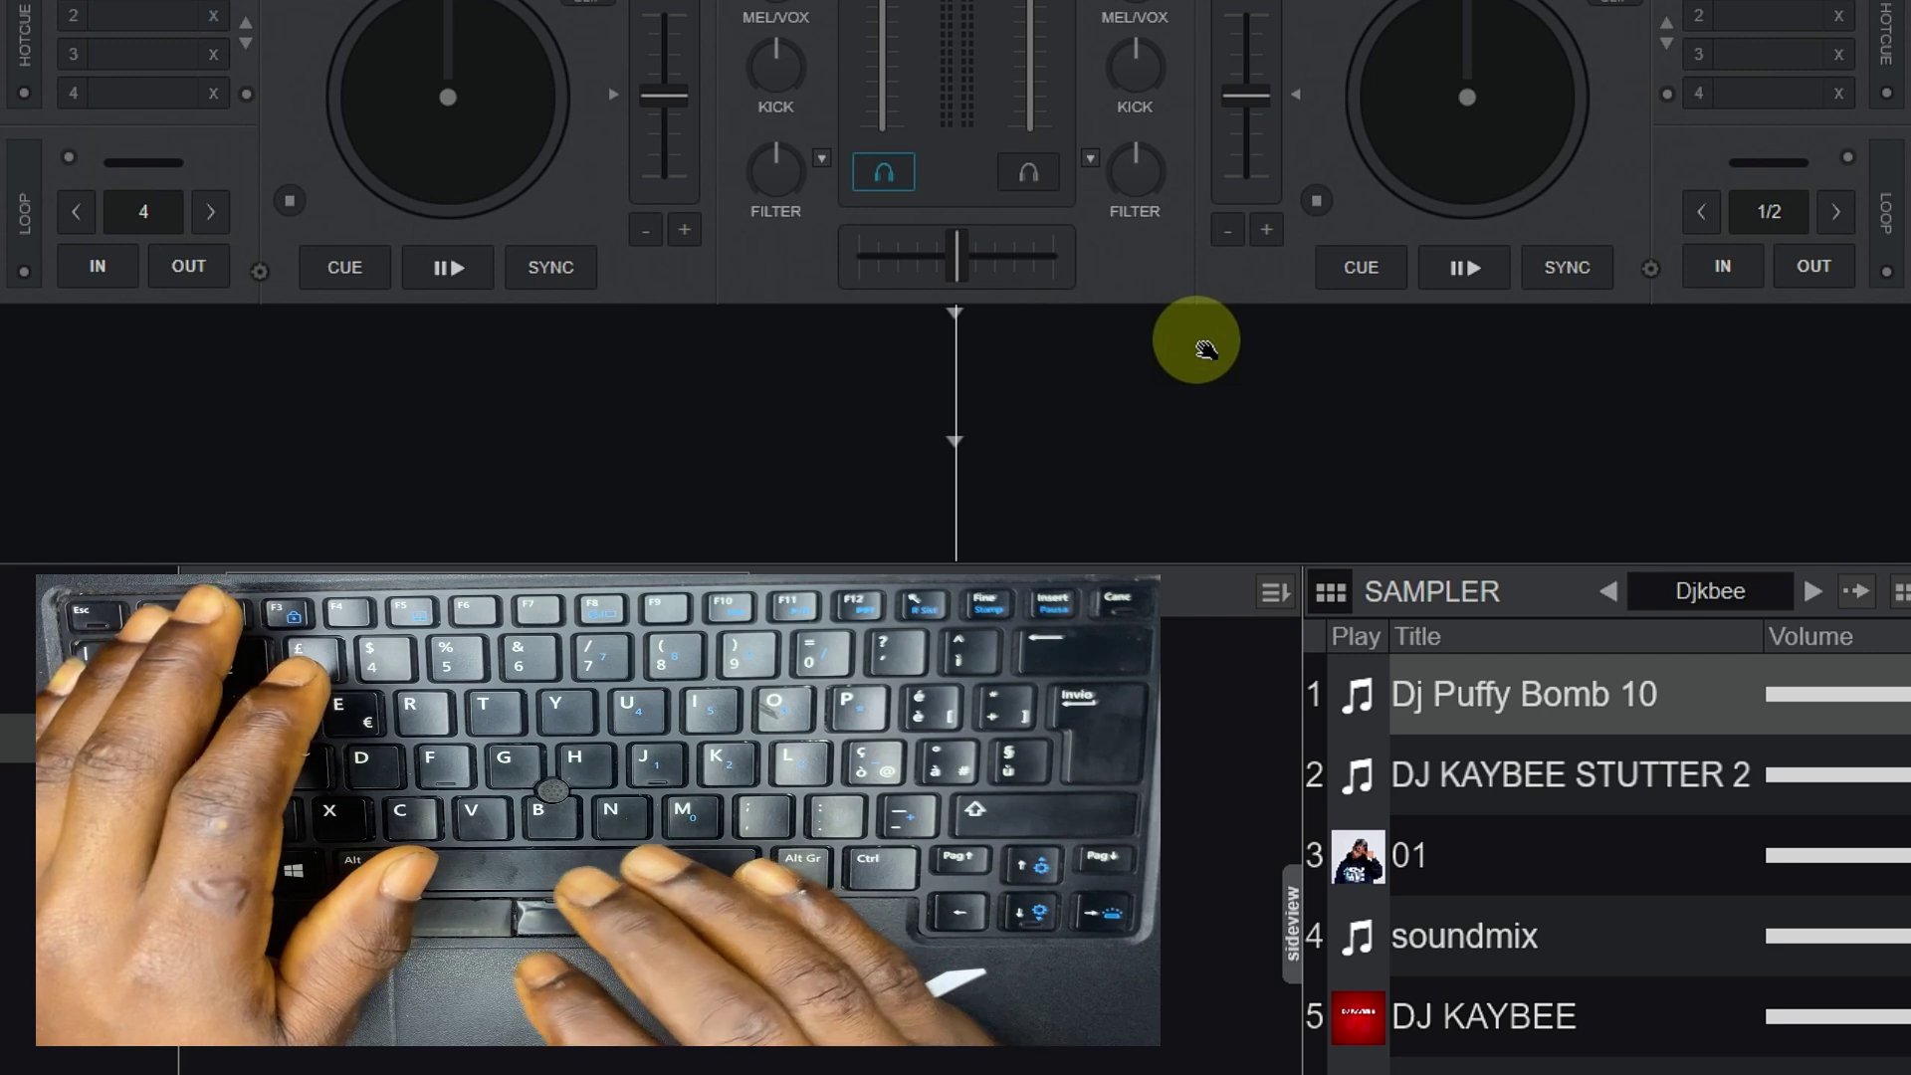
- Switch the sampler back and forth between the Djkbee and Drums1 banks, finishing on Drums1
left_click(1812, 594)
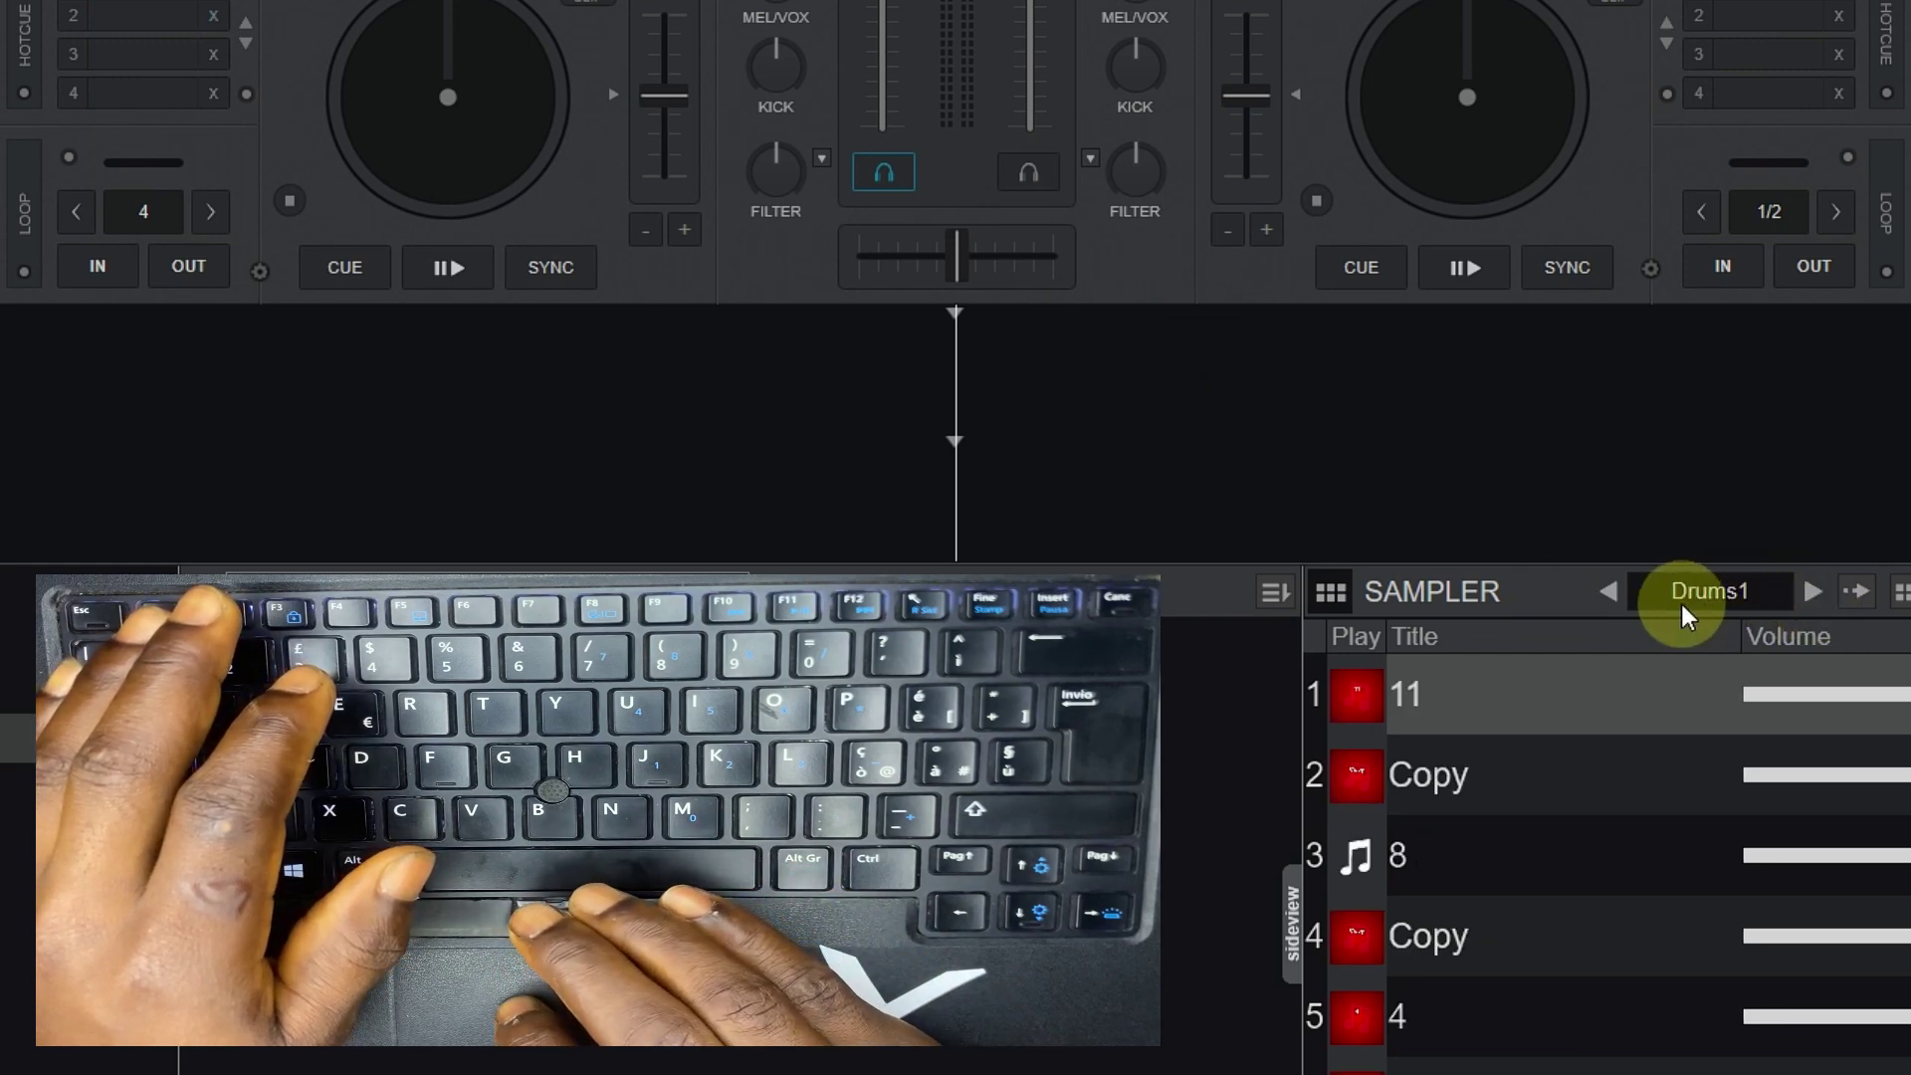
left_click(1602, 609)
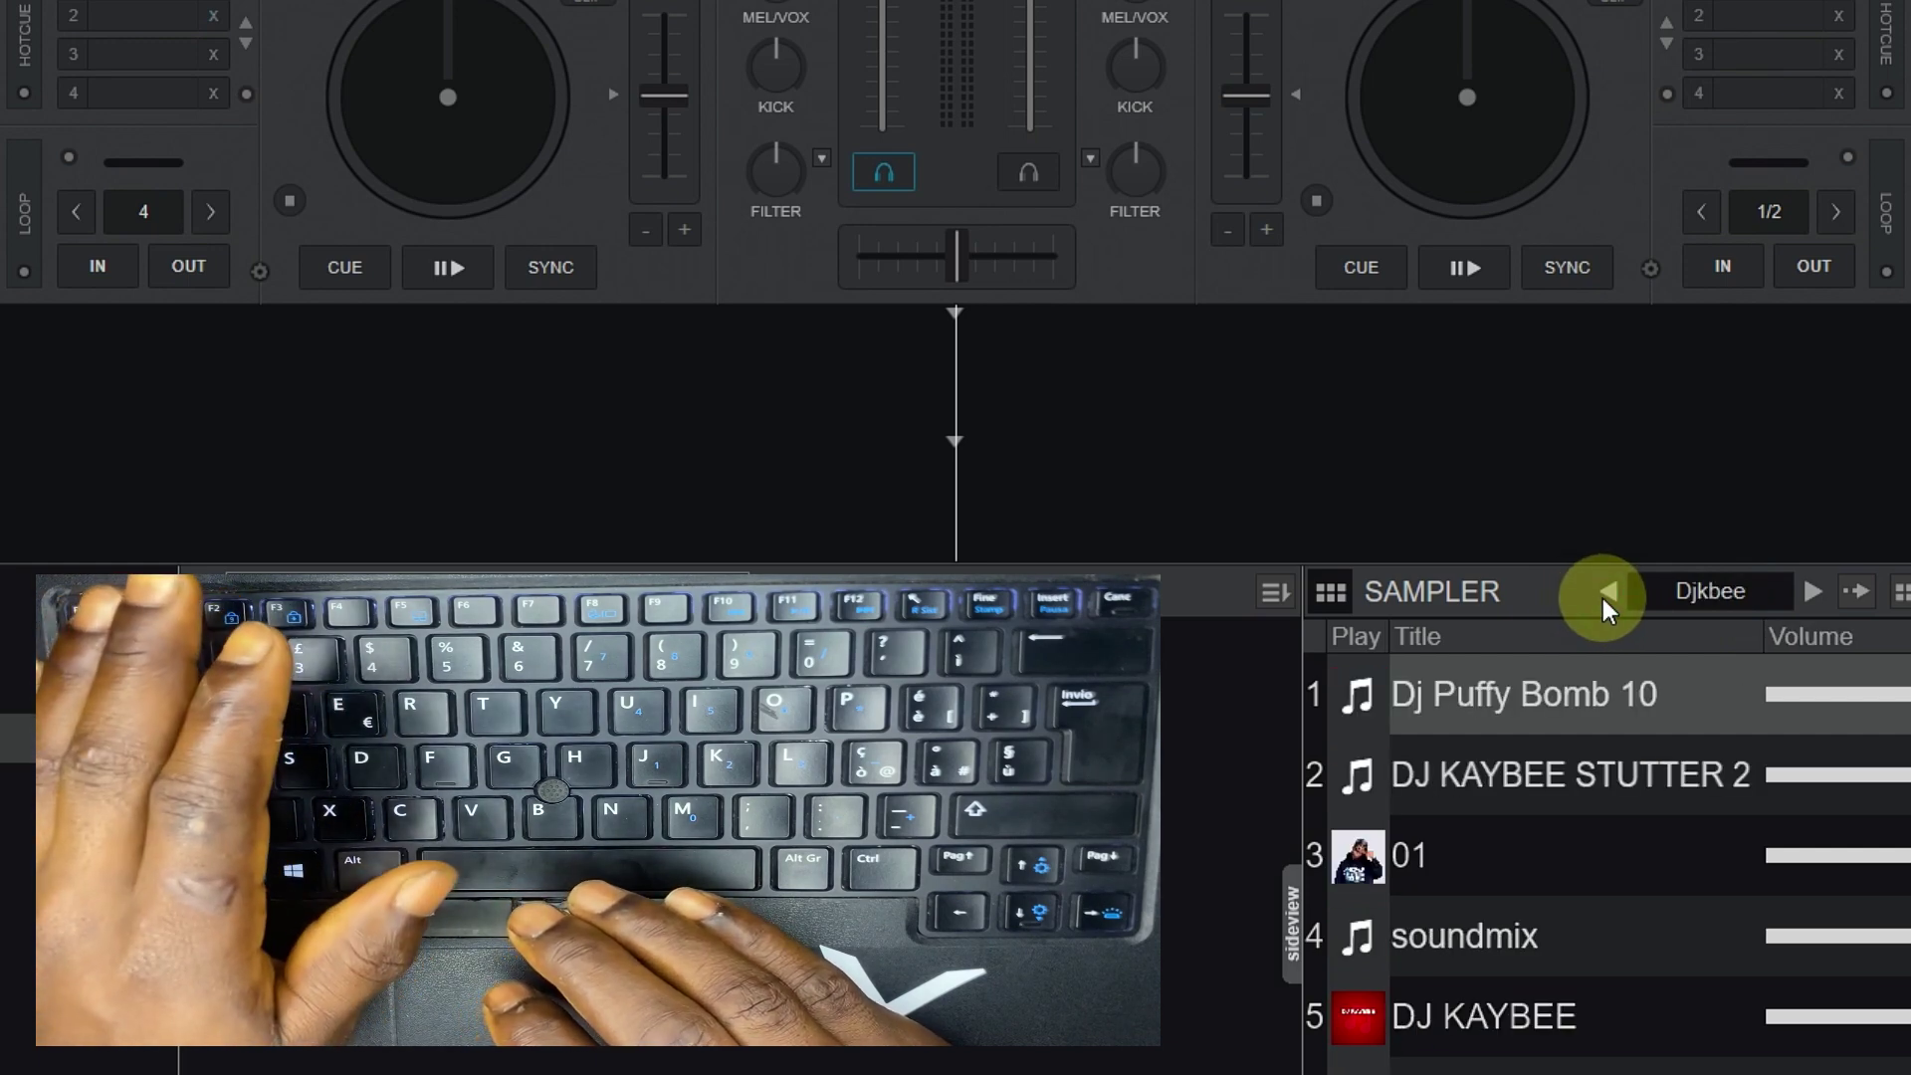
left_click(1806, 602)
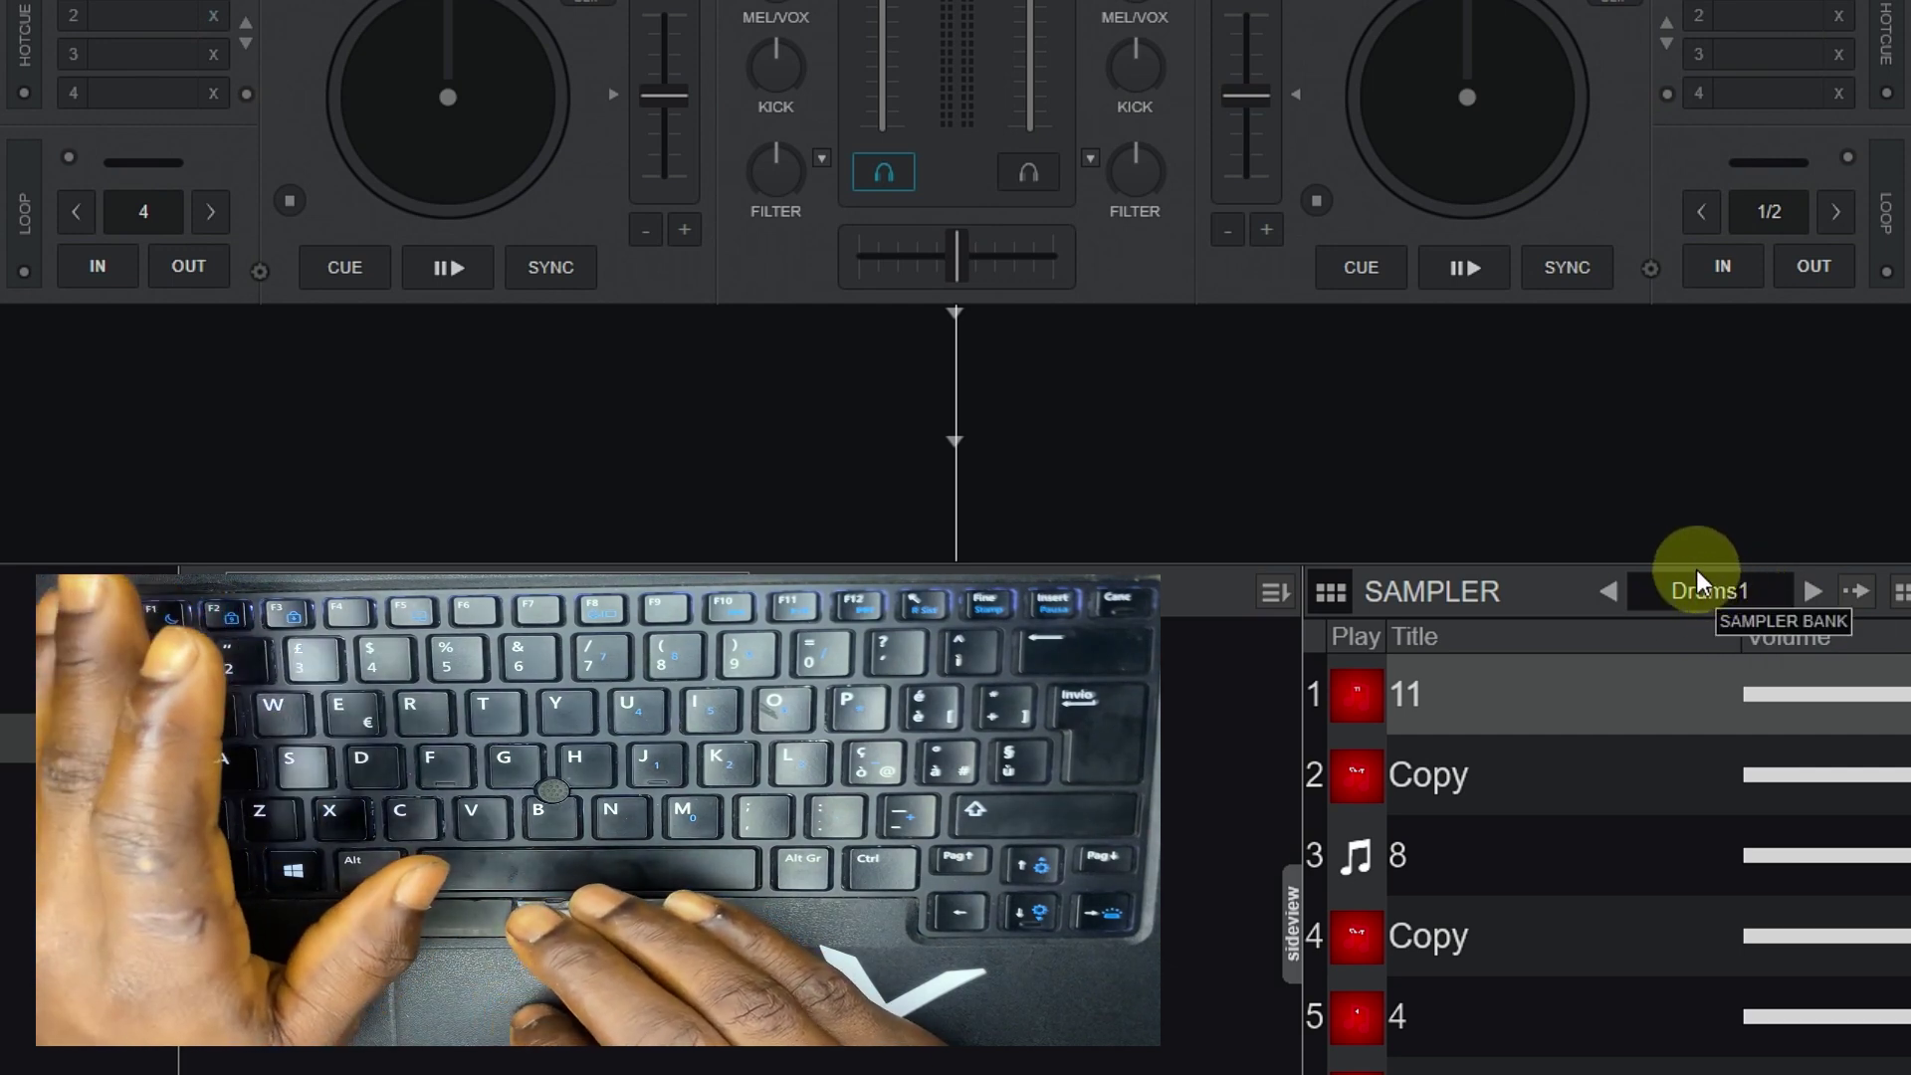
left_click(1606, 590)
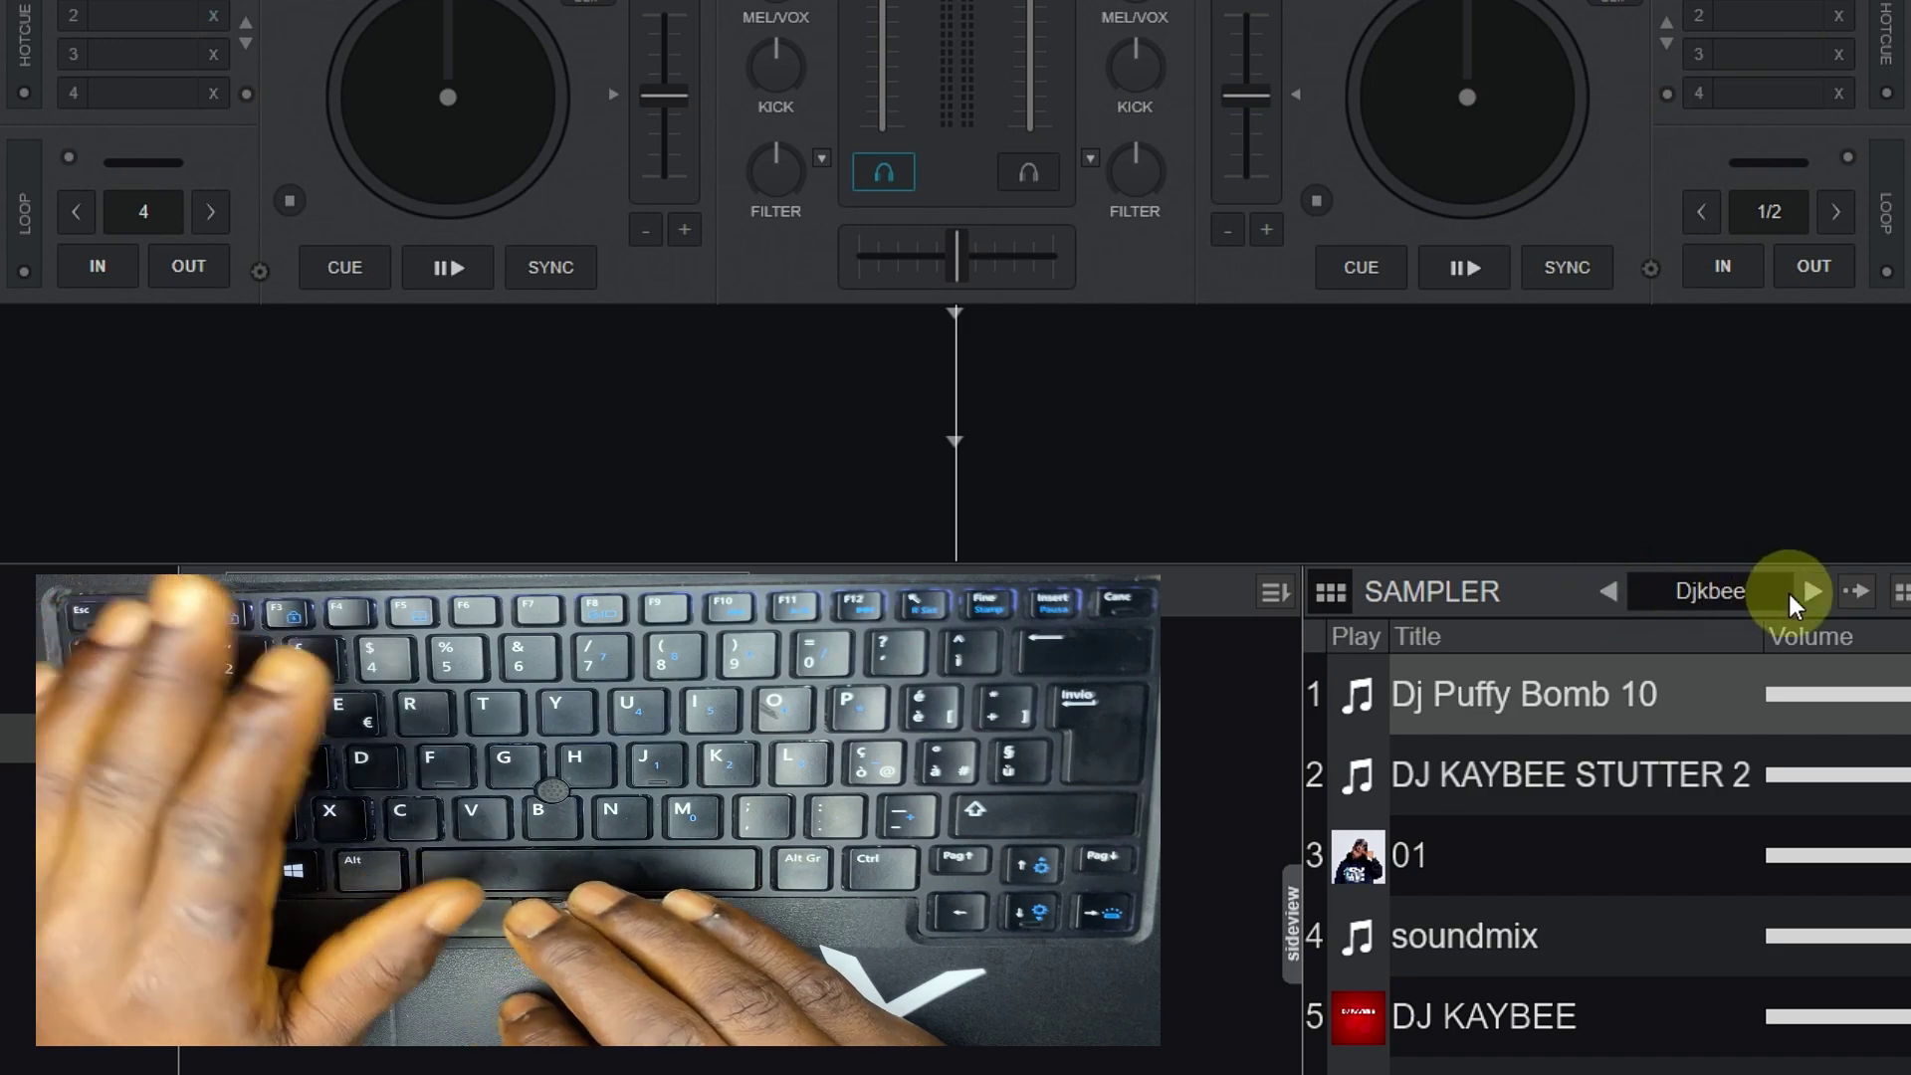
left_click(1793, 601)
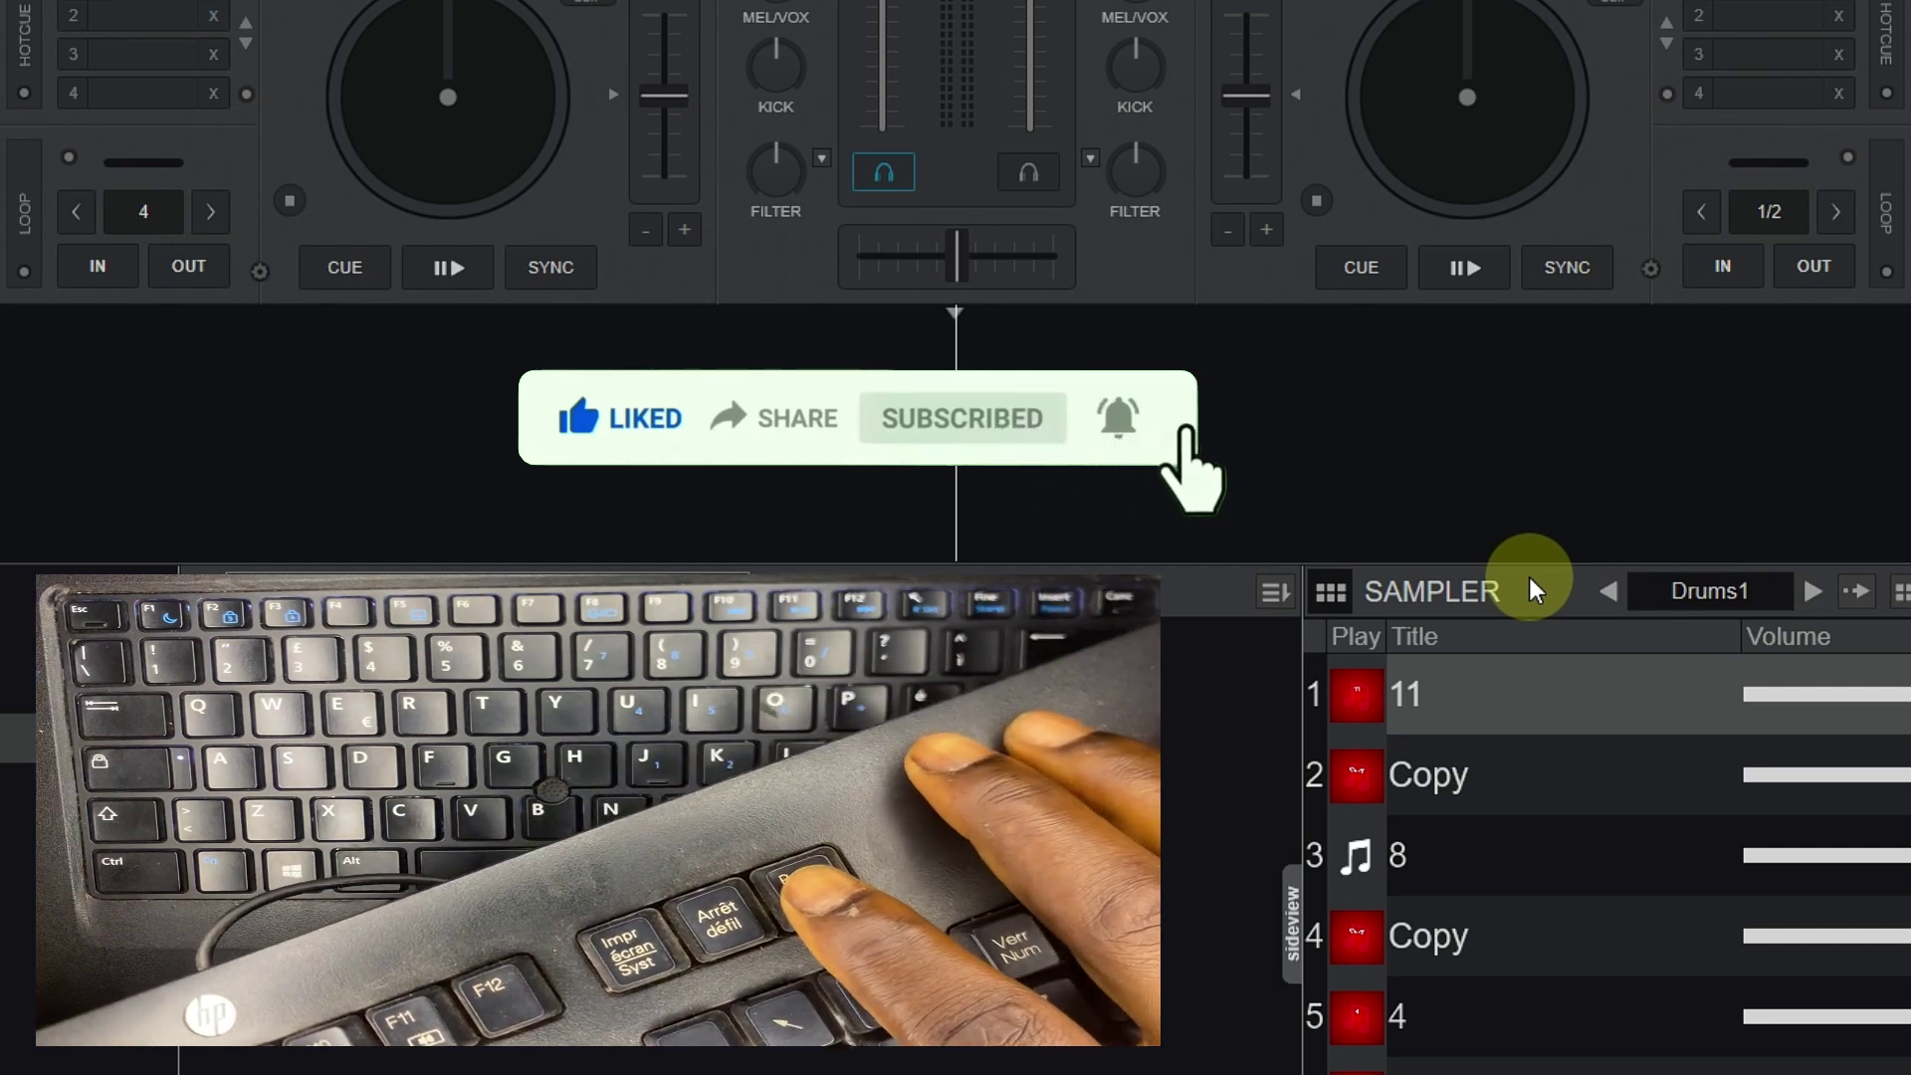
- Test the existing keyboard mappings that switch the sampler between the Djkbee and Drums1 banks, returning to Drums1
key("Pause")
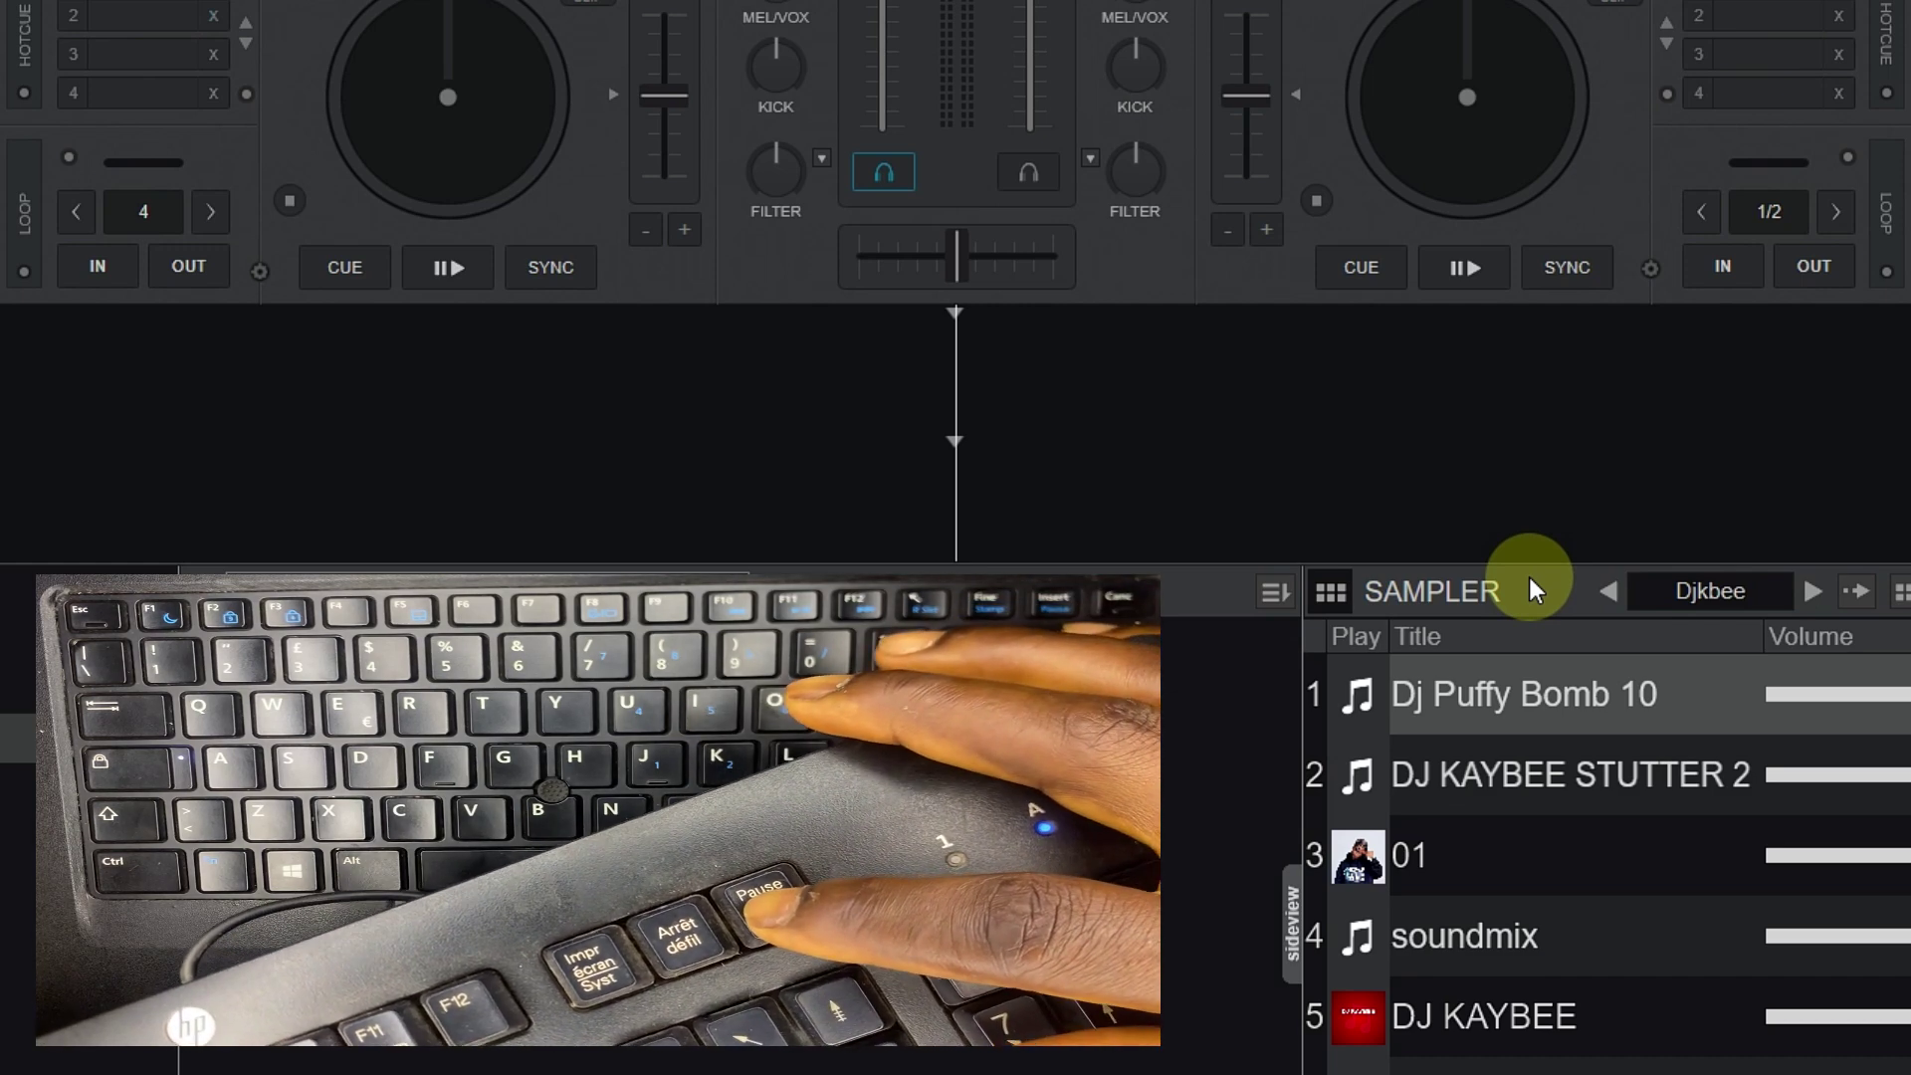
key("Pause")
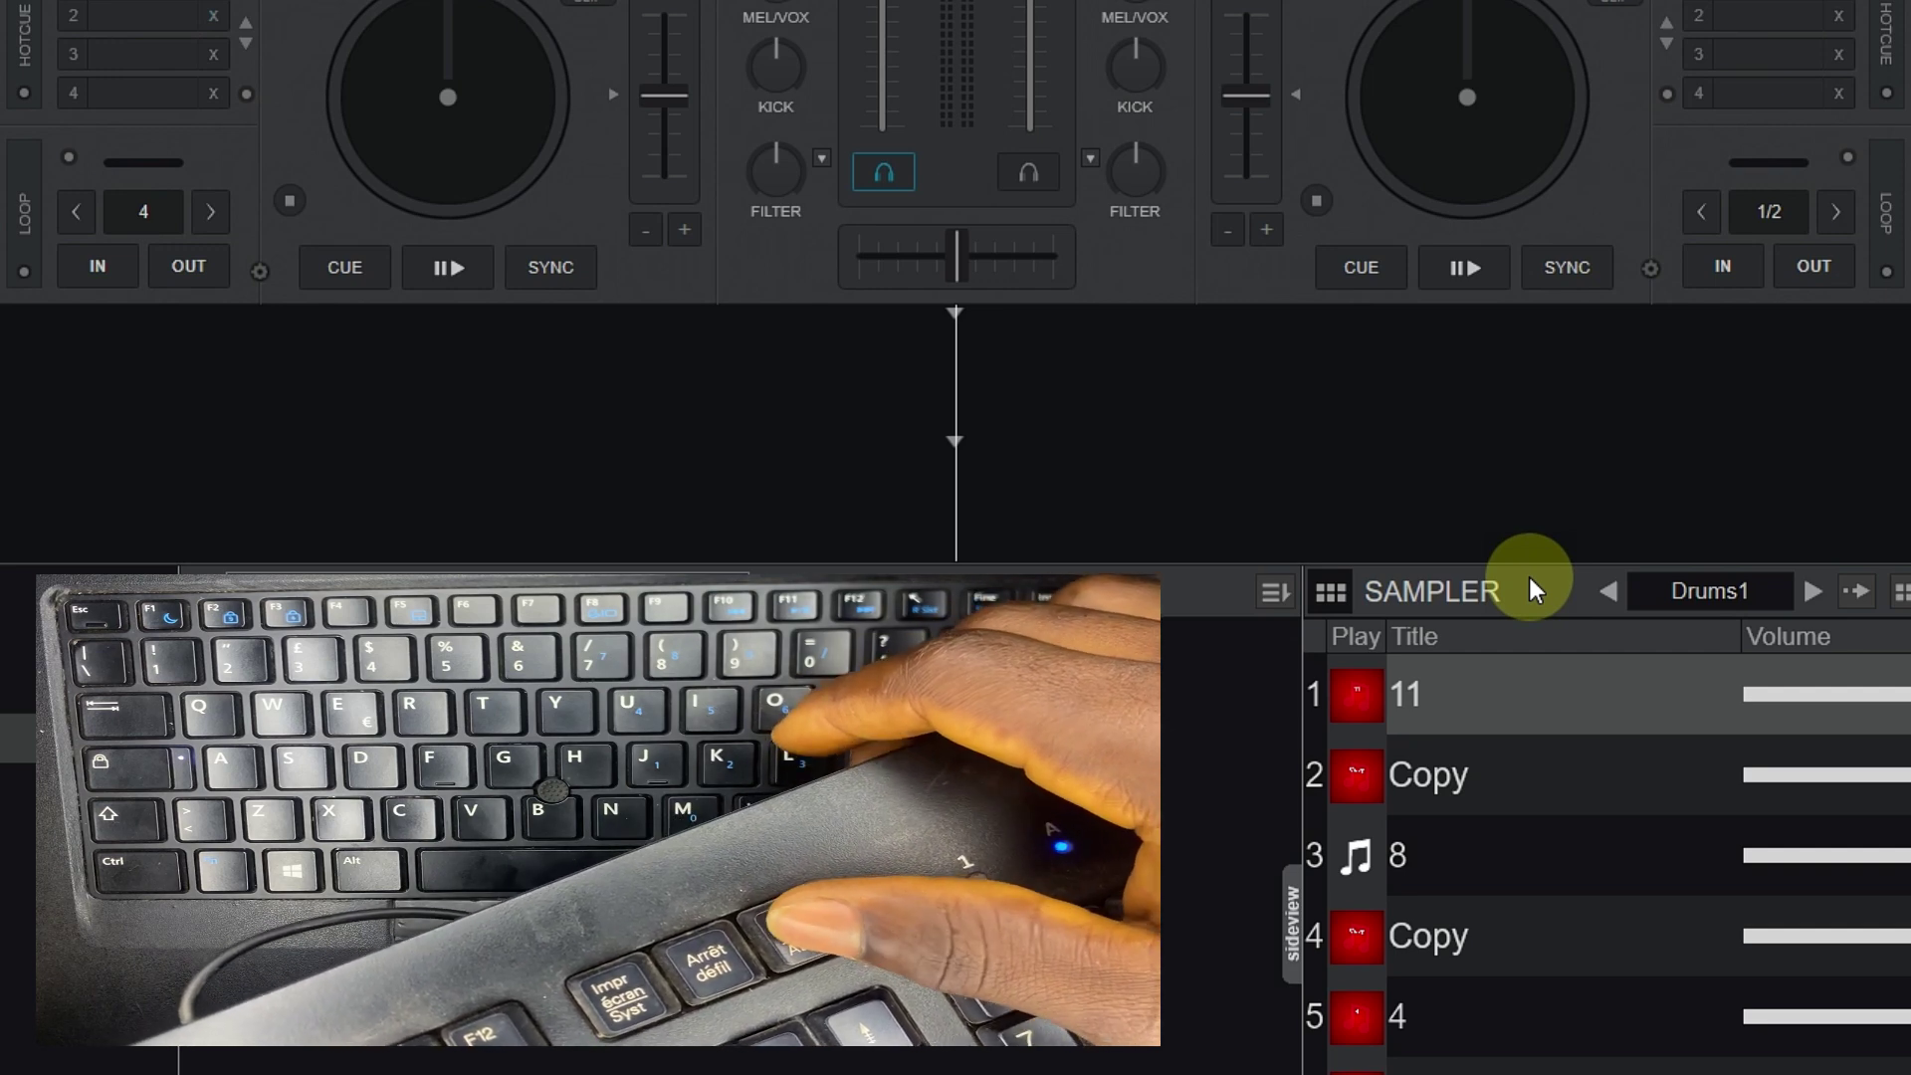
key("o")
key("l")
key("o")
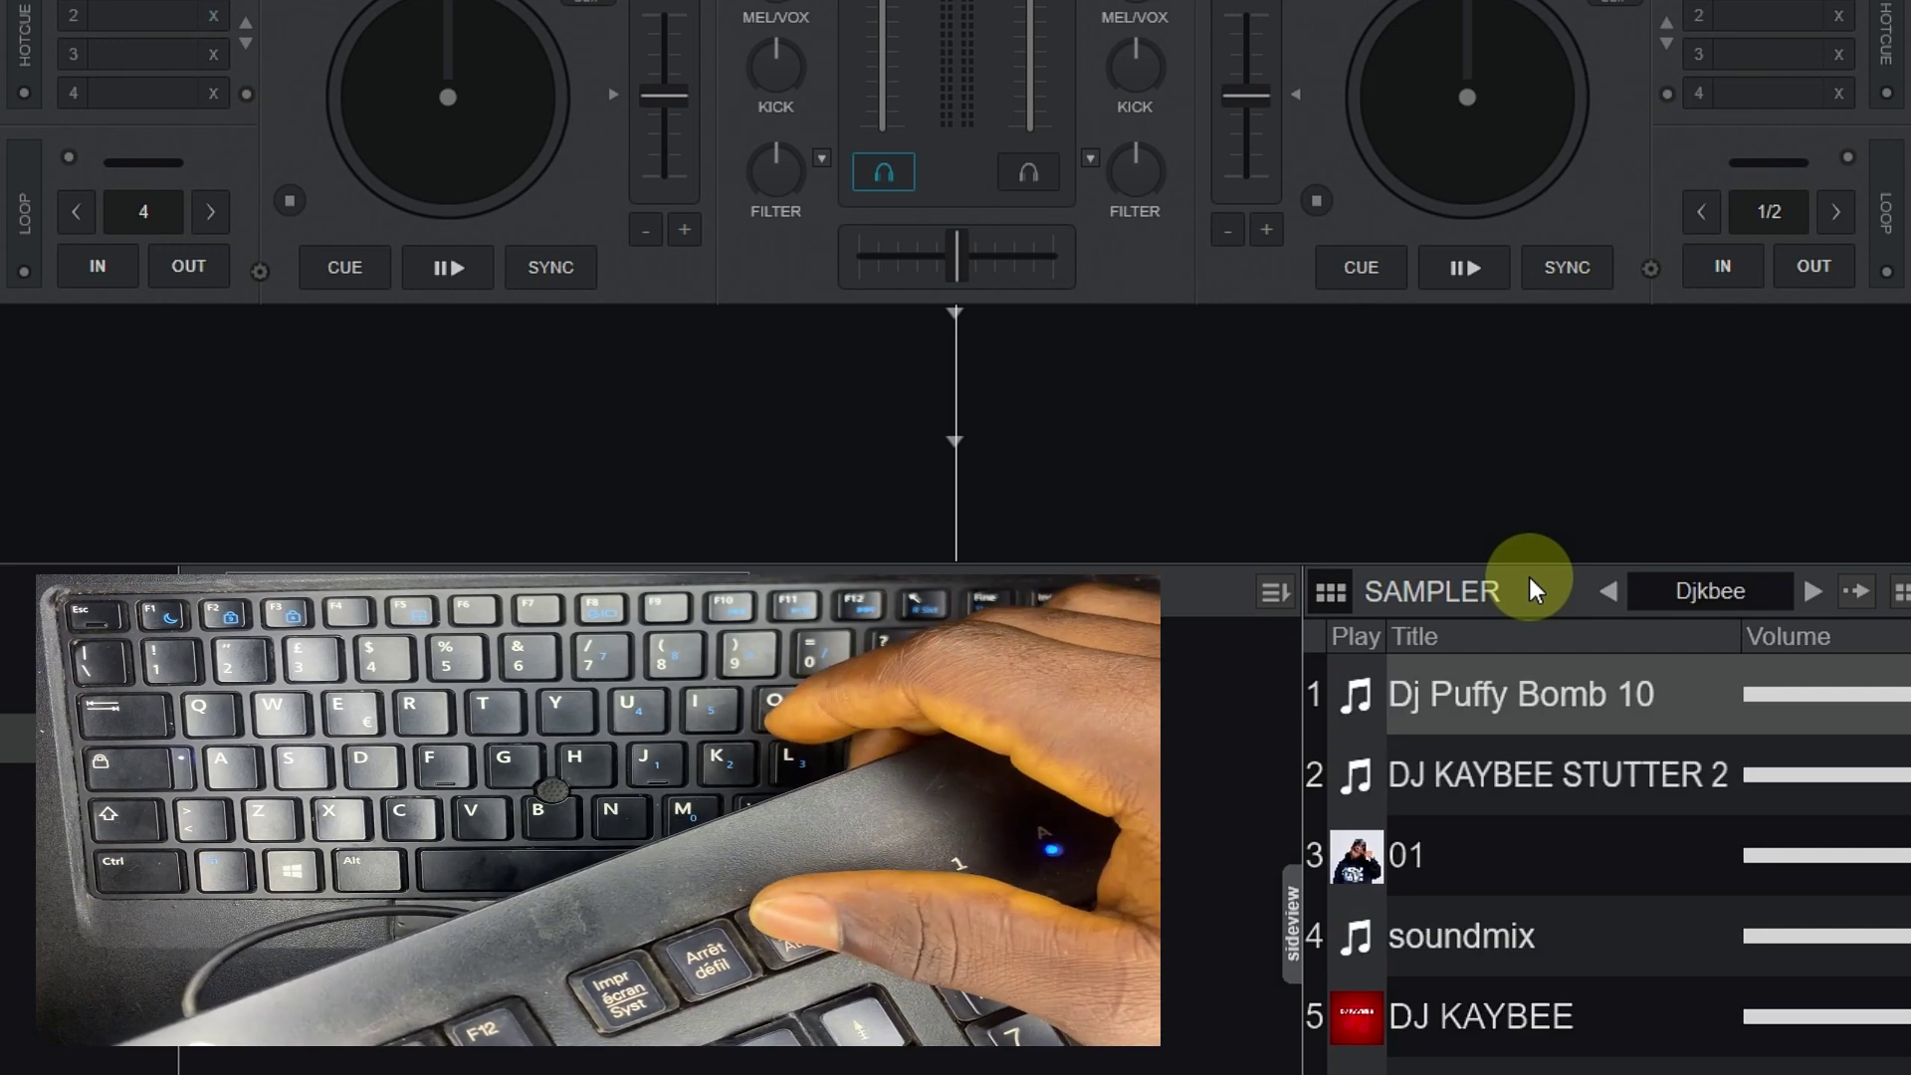
key("l")
key("o")
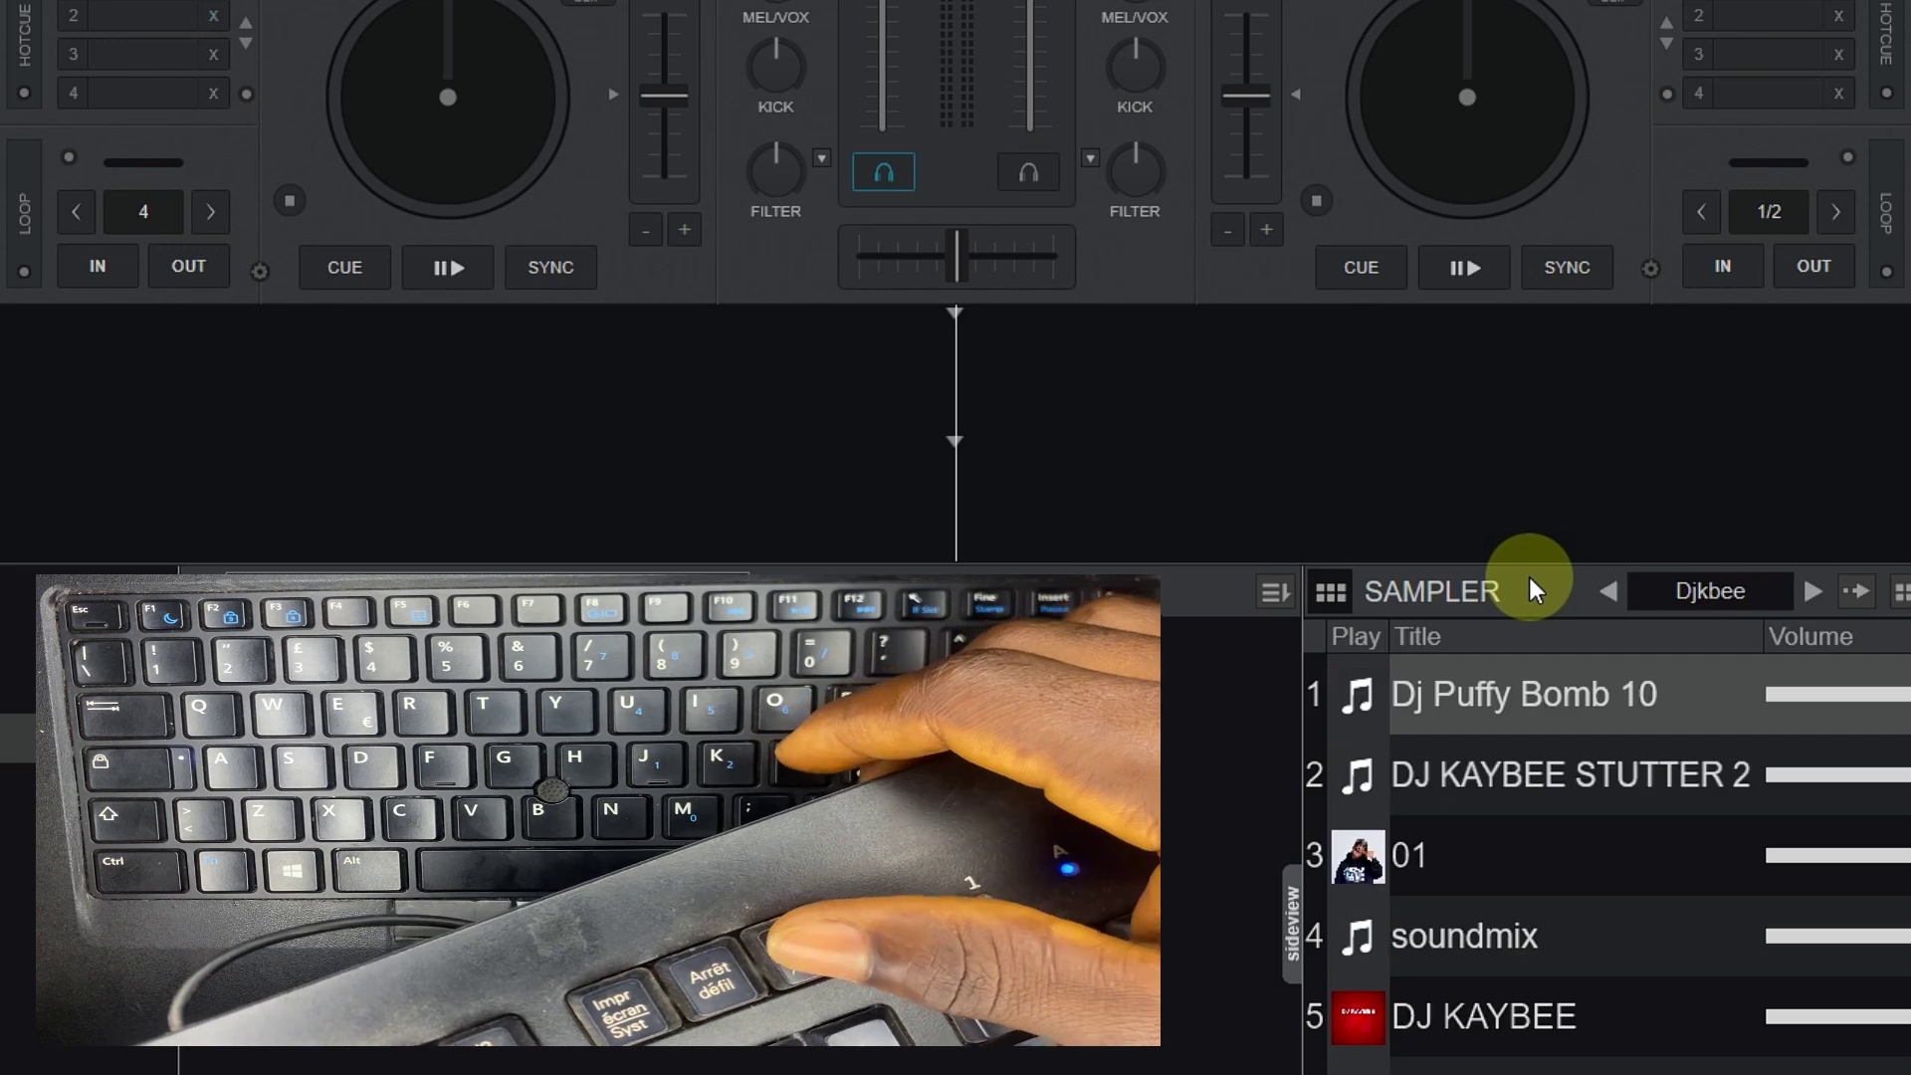
key("l")
key("o")
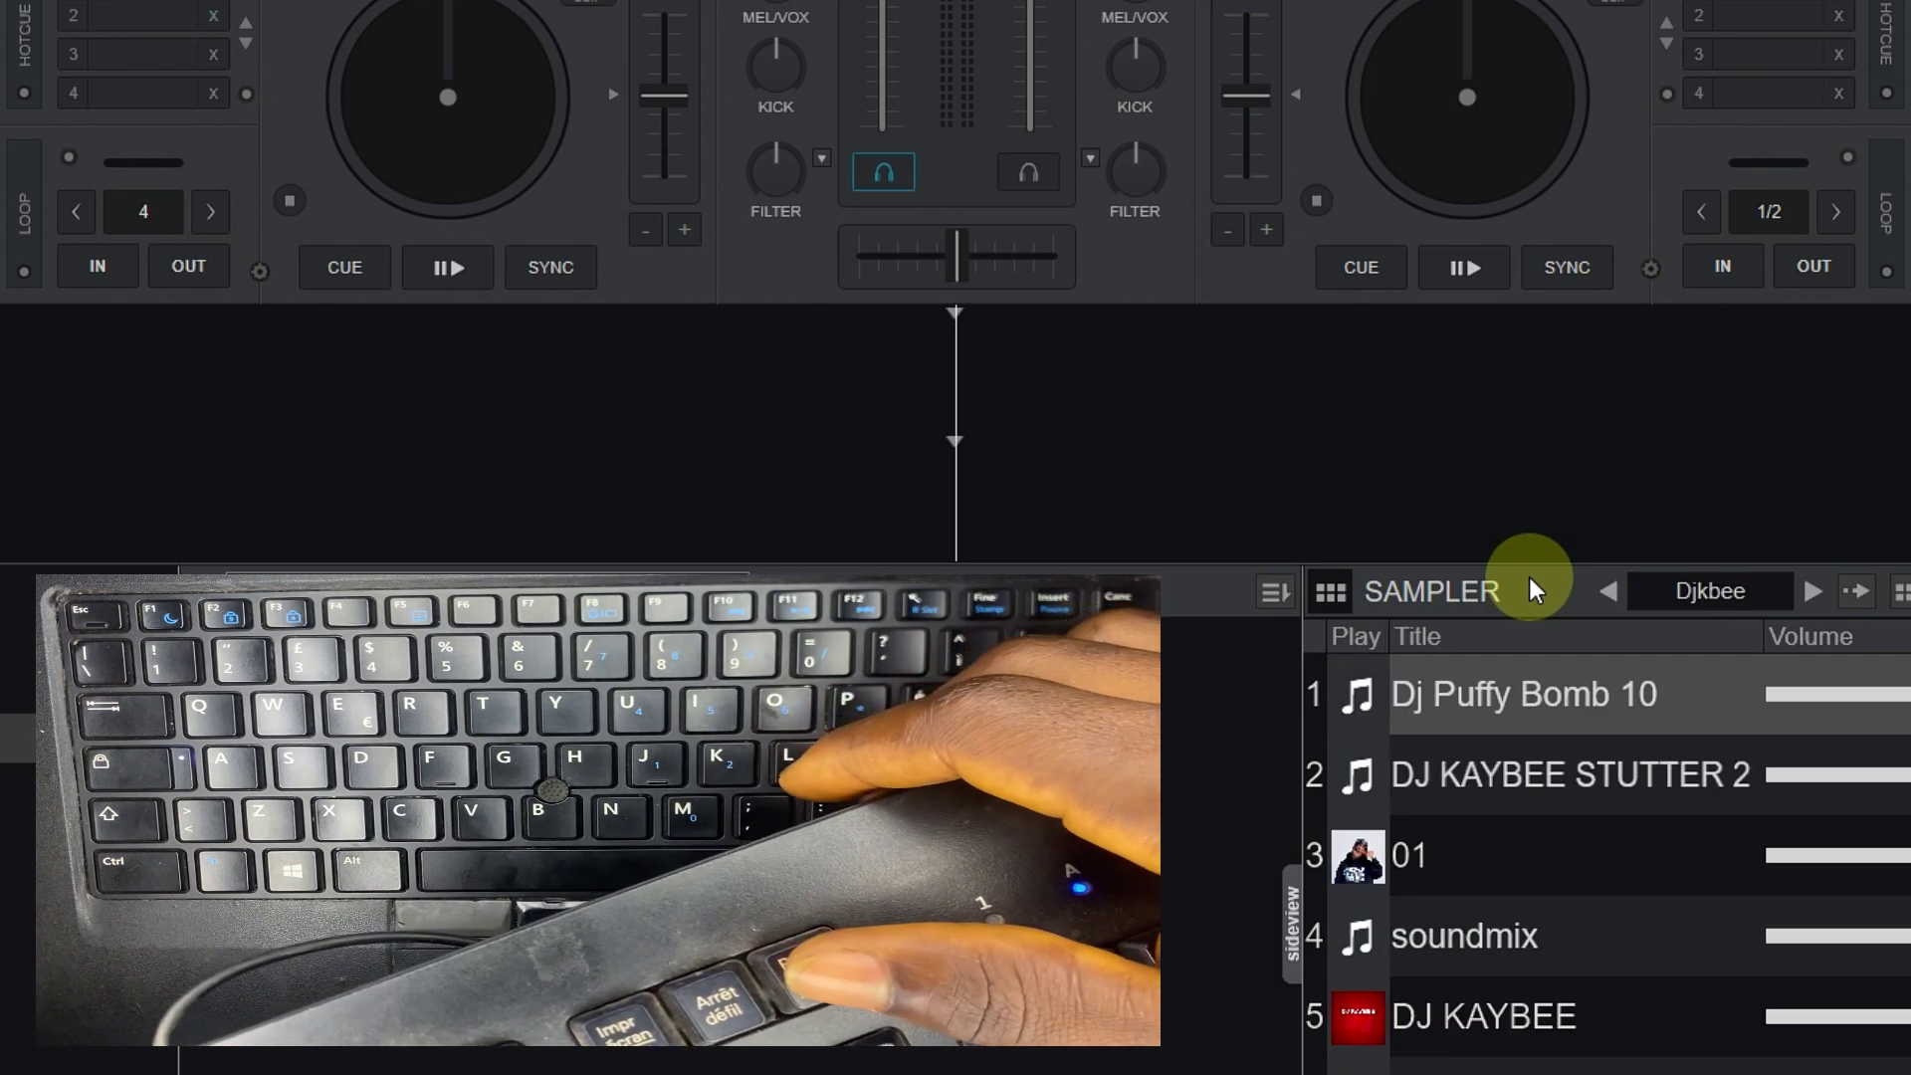
key("l")
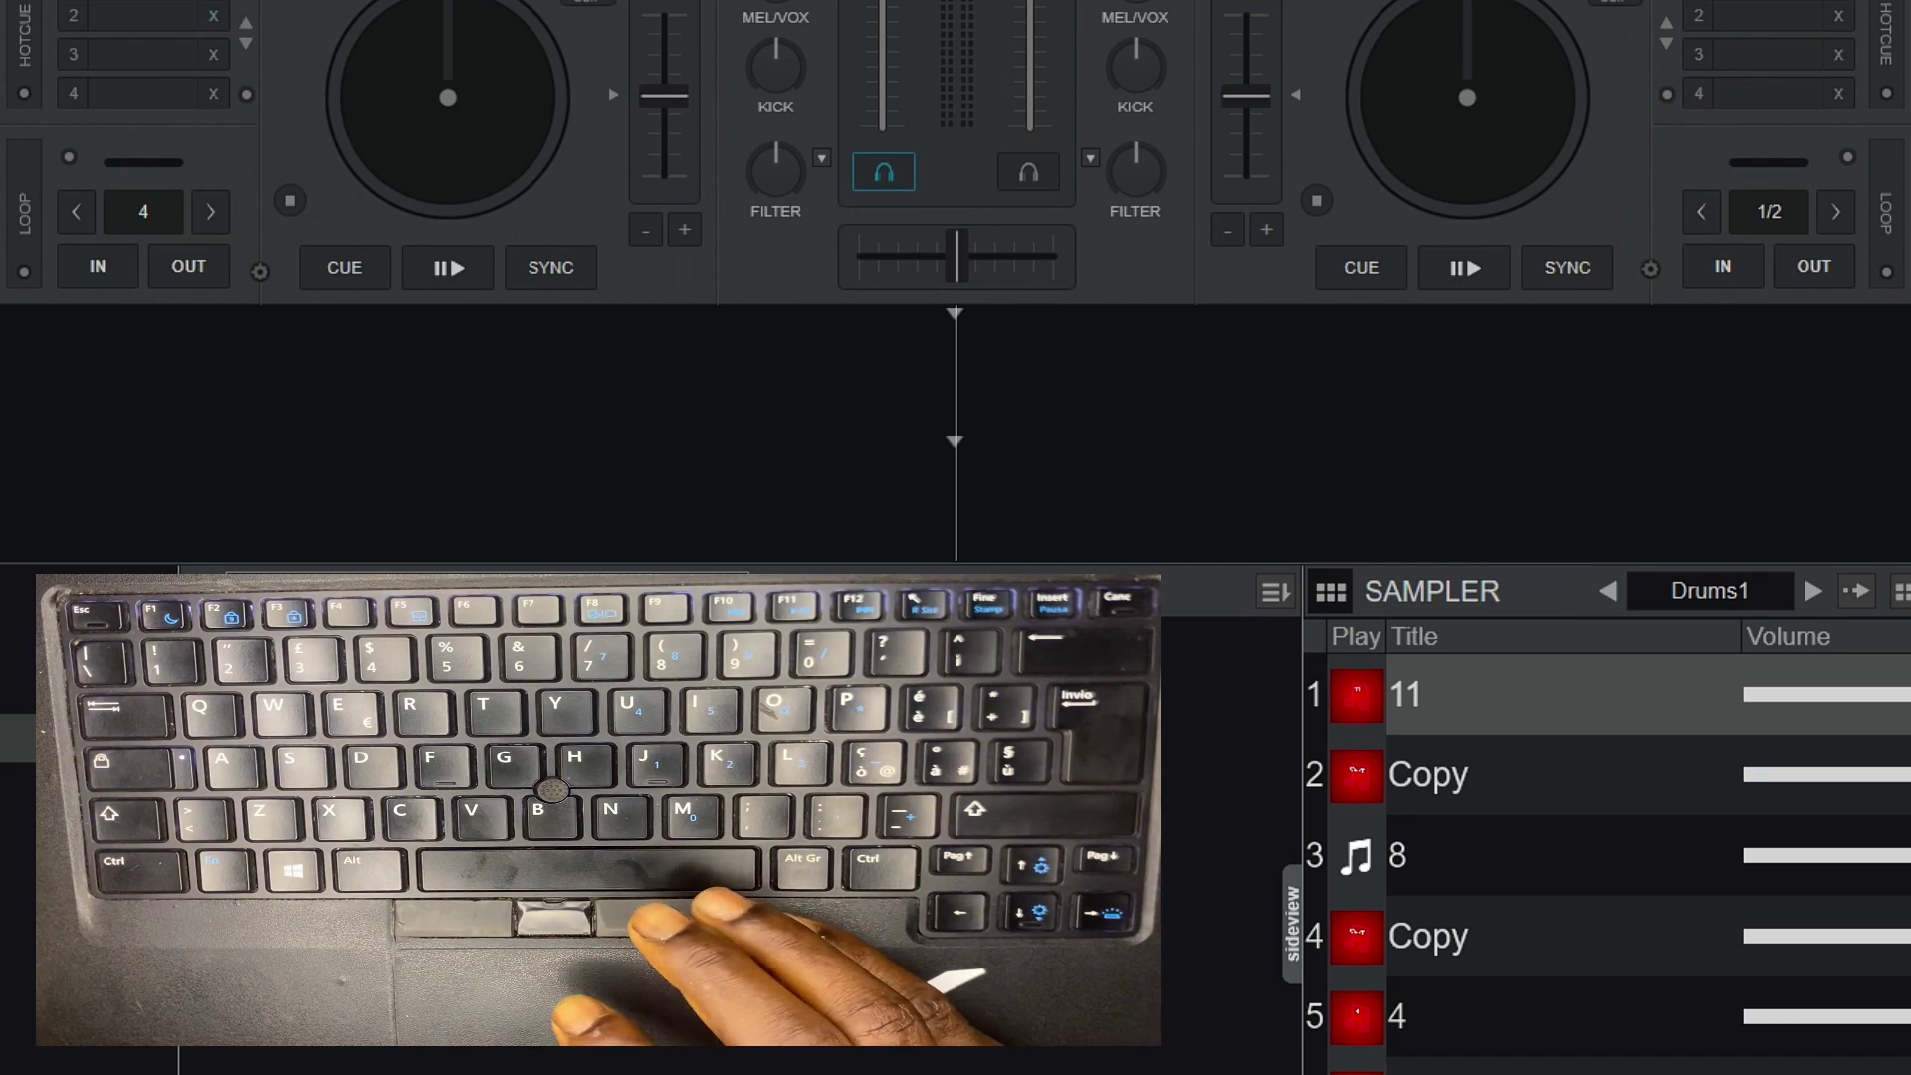
- Open the advanced keyboard mapping editor with the R.DJ K.BEE ✔ - Copy mapping and choose L as the key to map
key("ctrl+o")
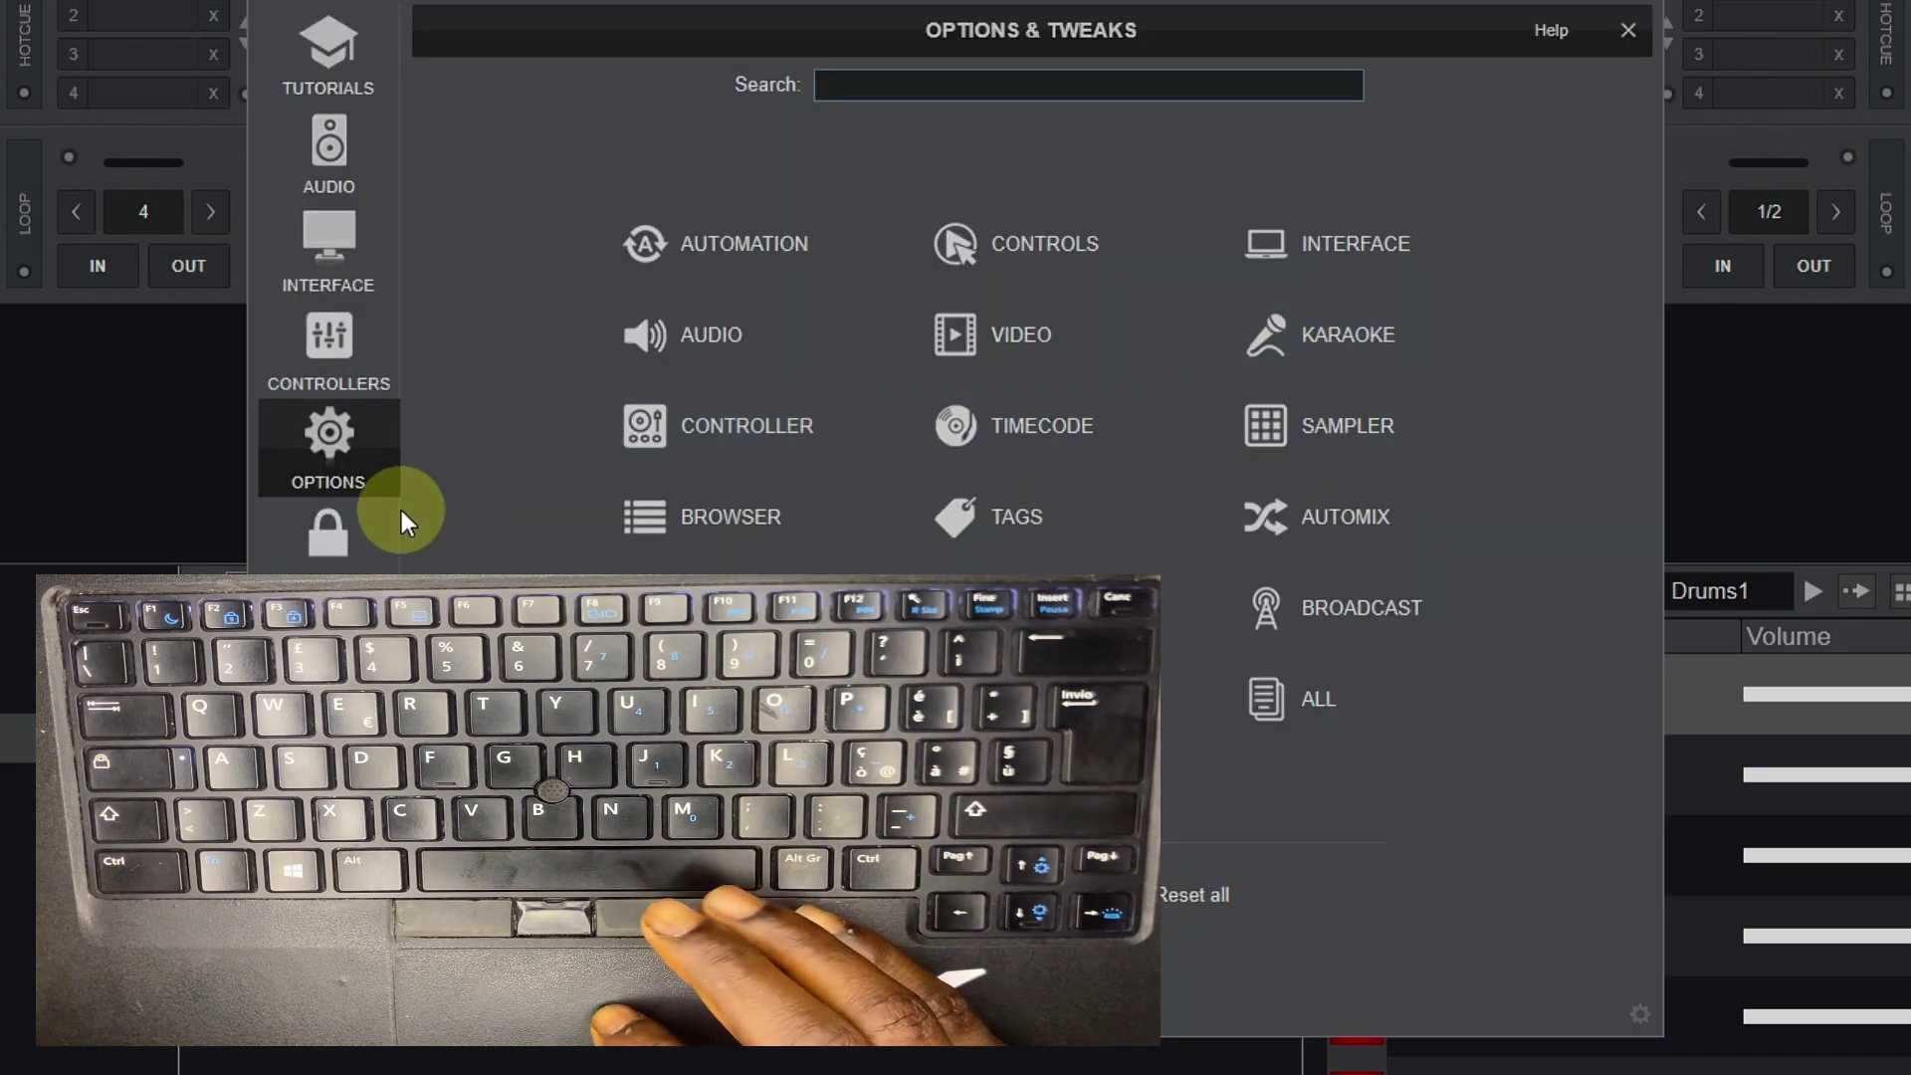
left_click(344, 386)
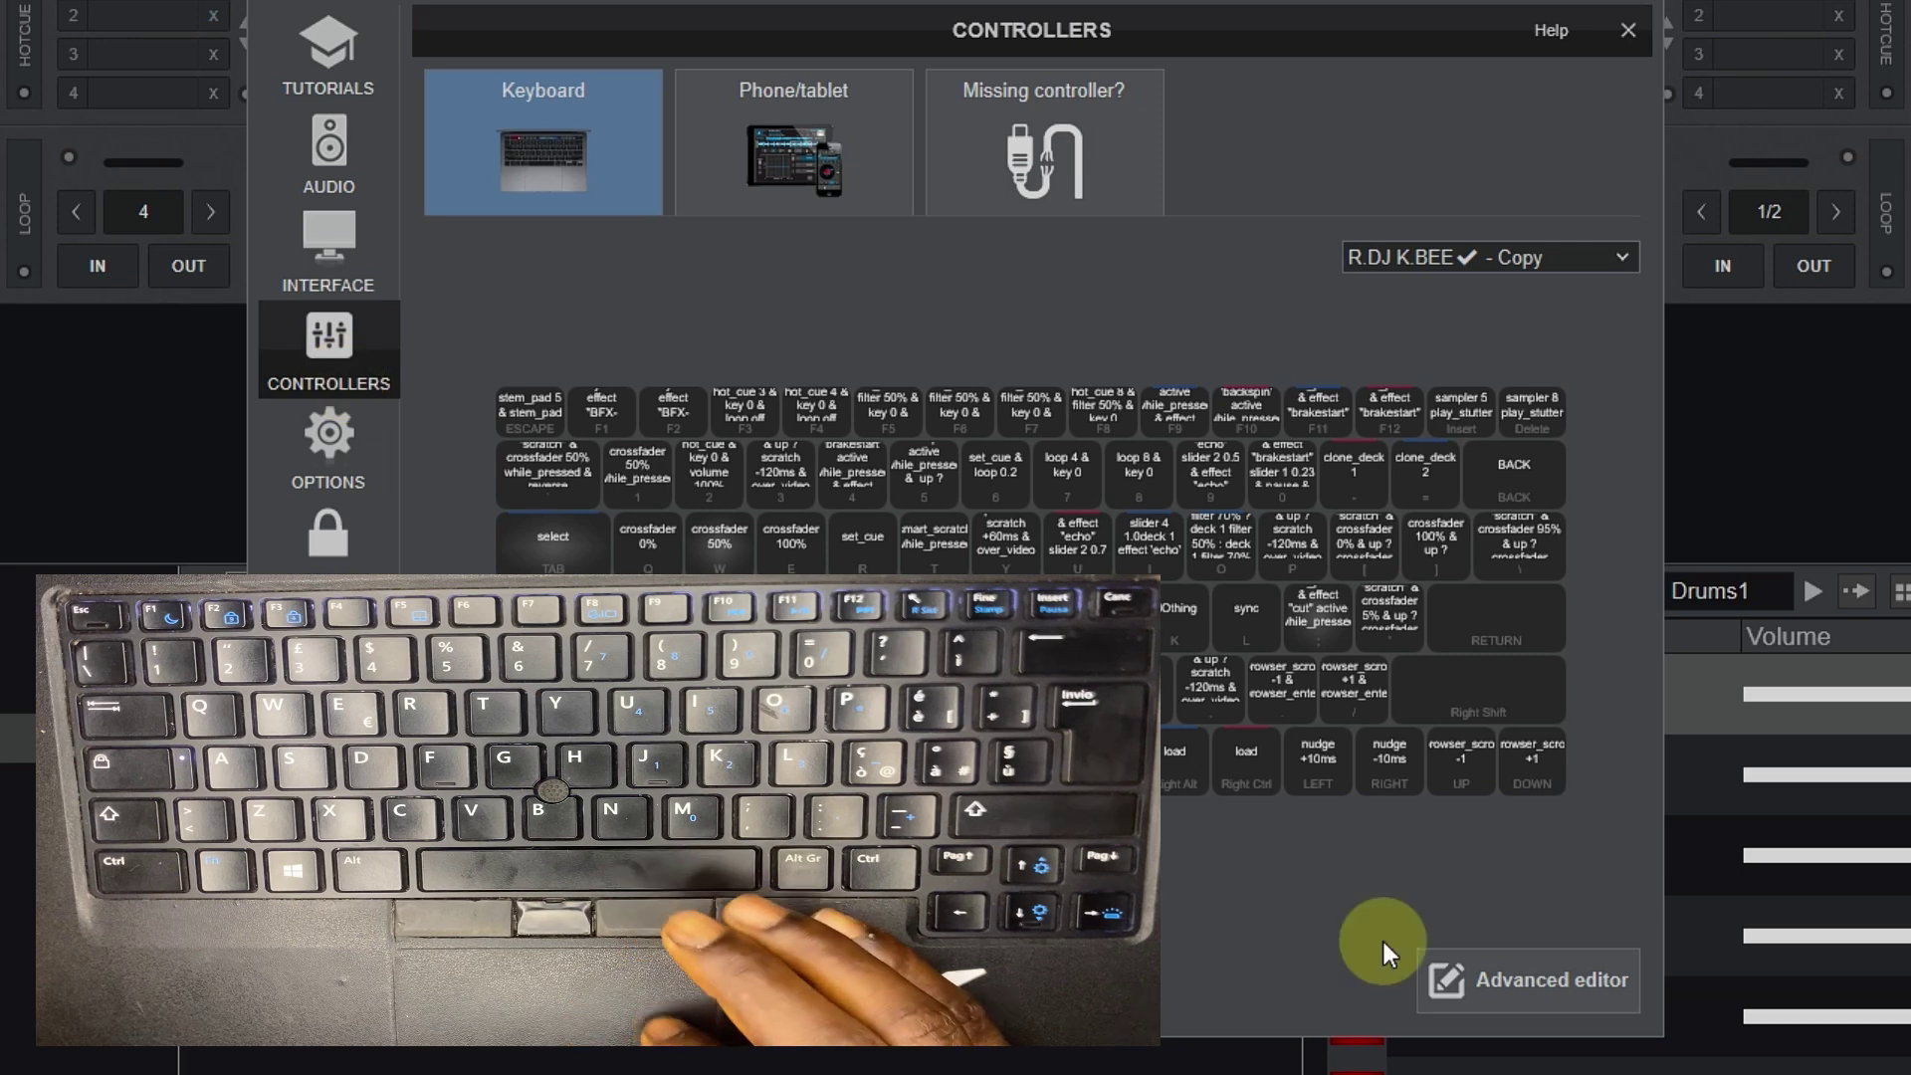
left_click(1537, 978)
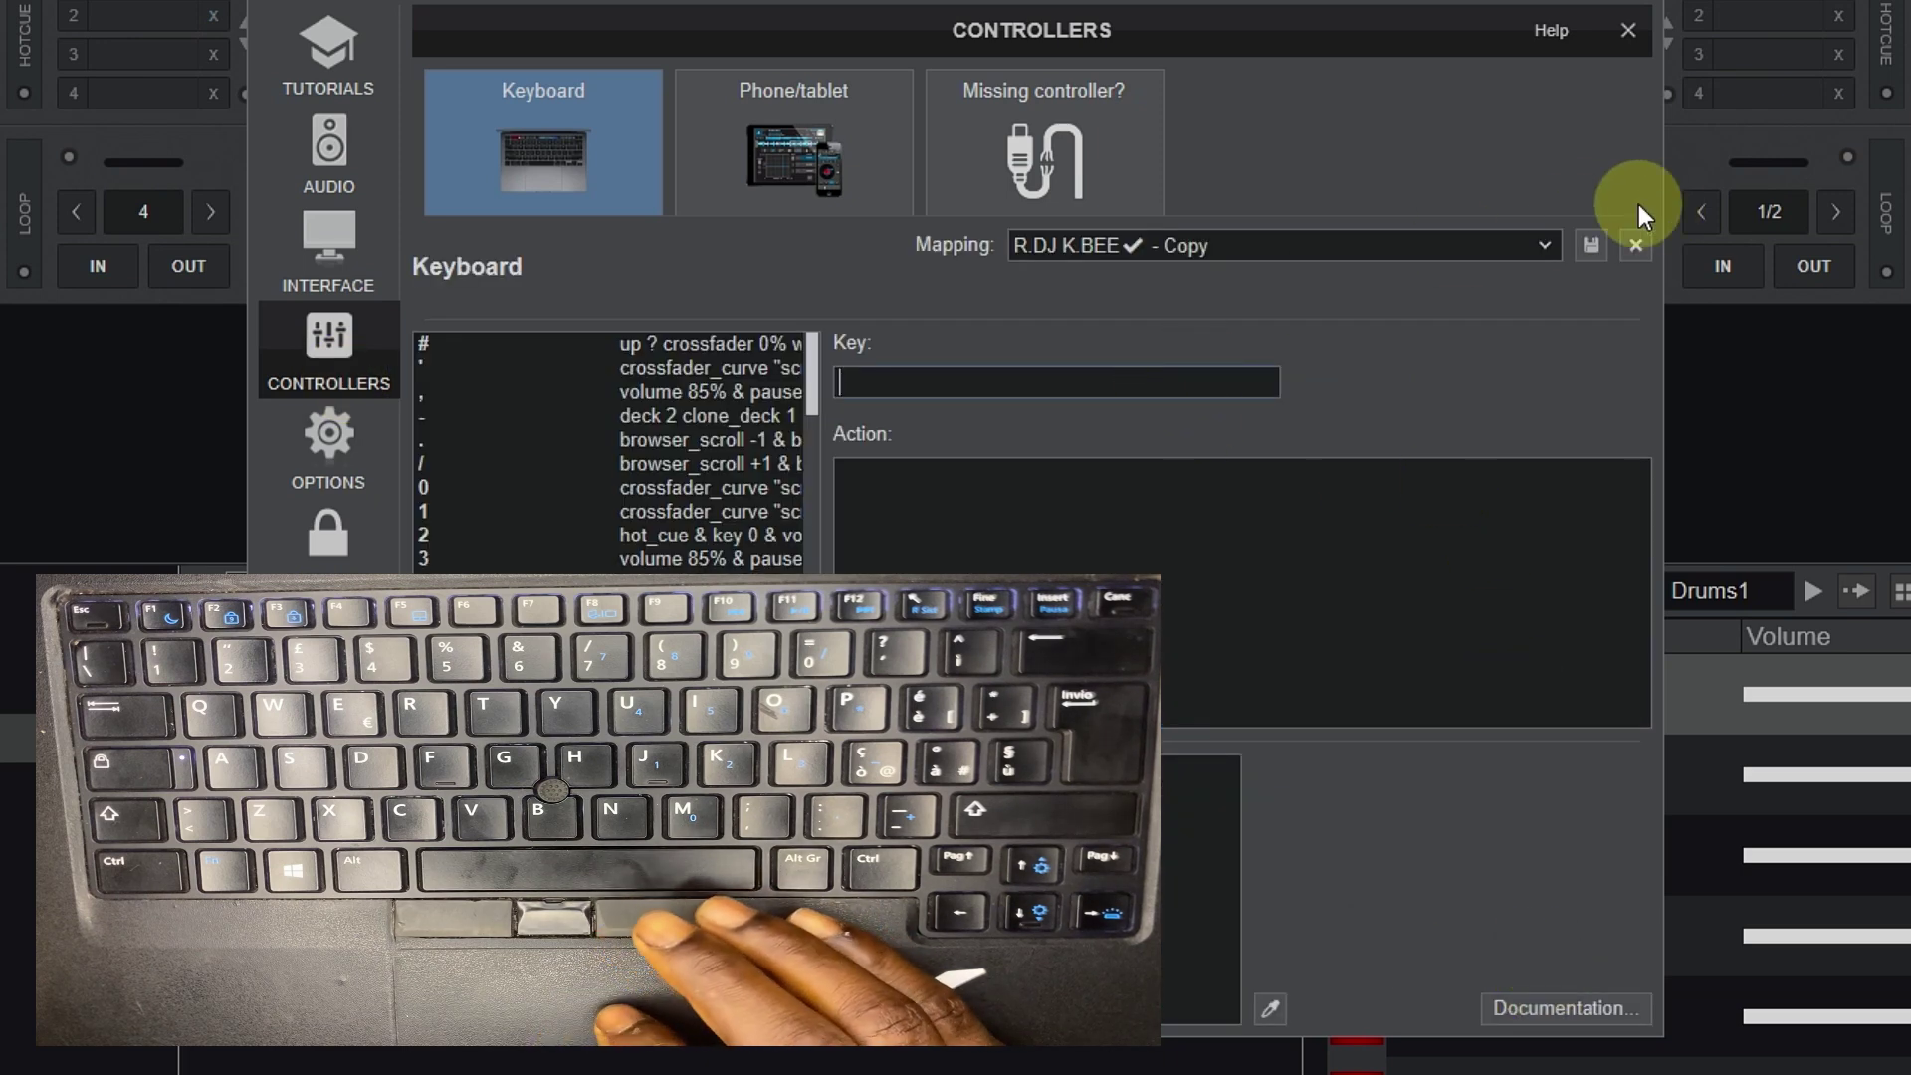
left_click(1544, 247)
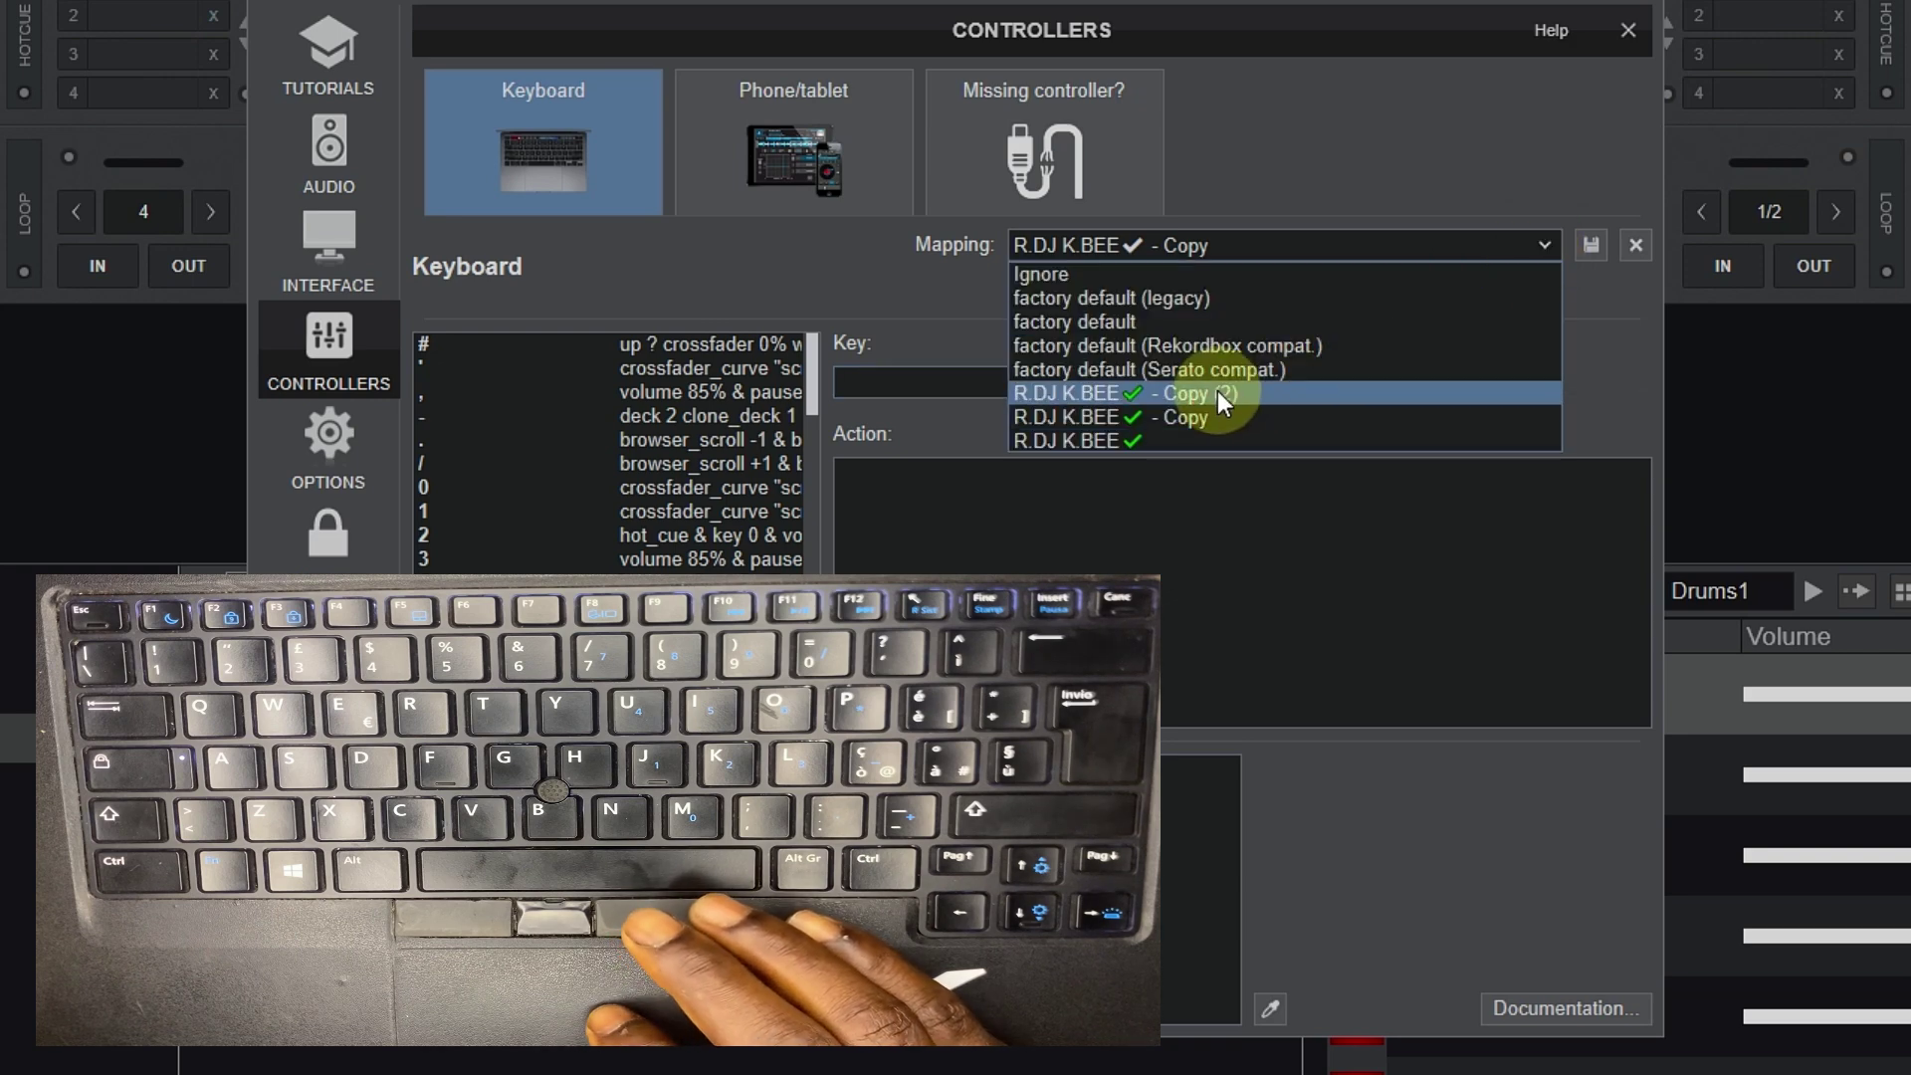
left_click(1216, 418)
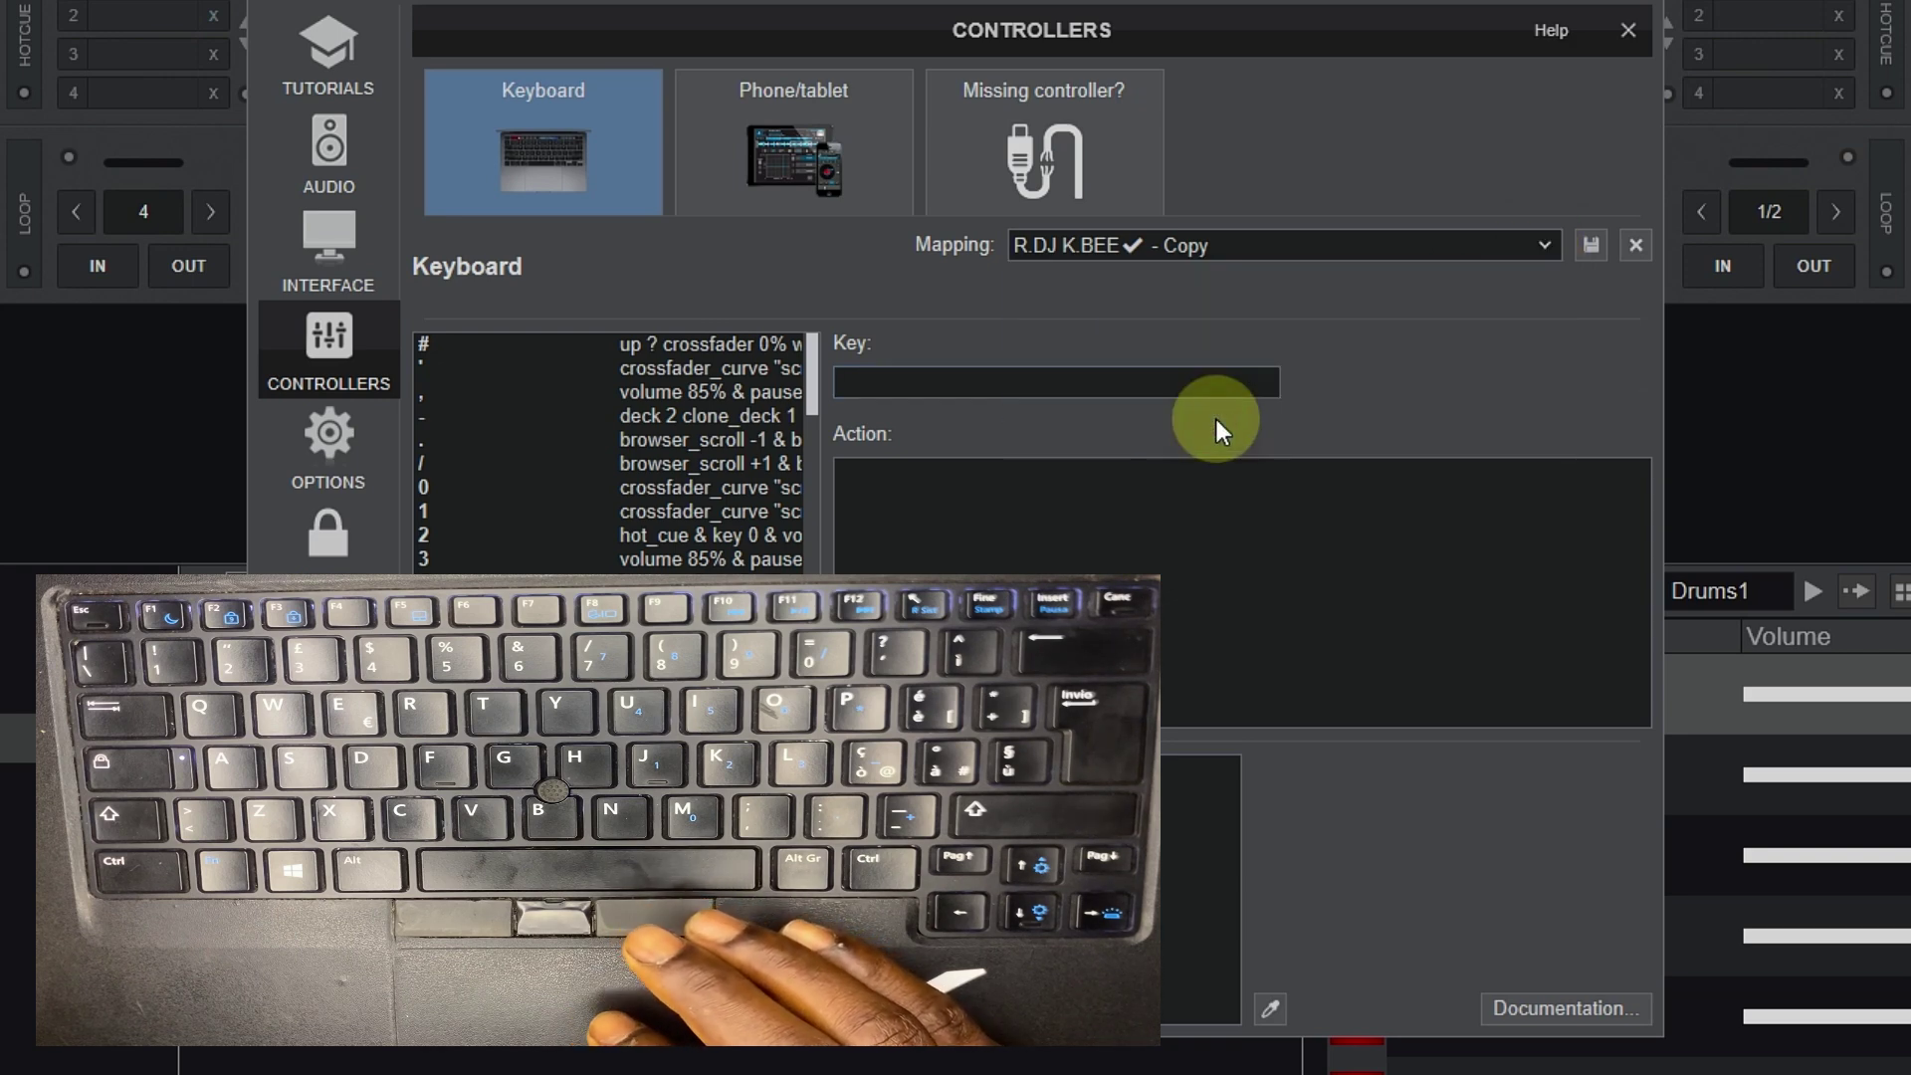
left_click(1152, 384)
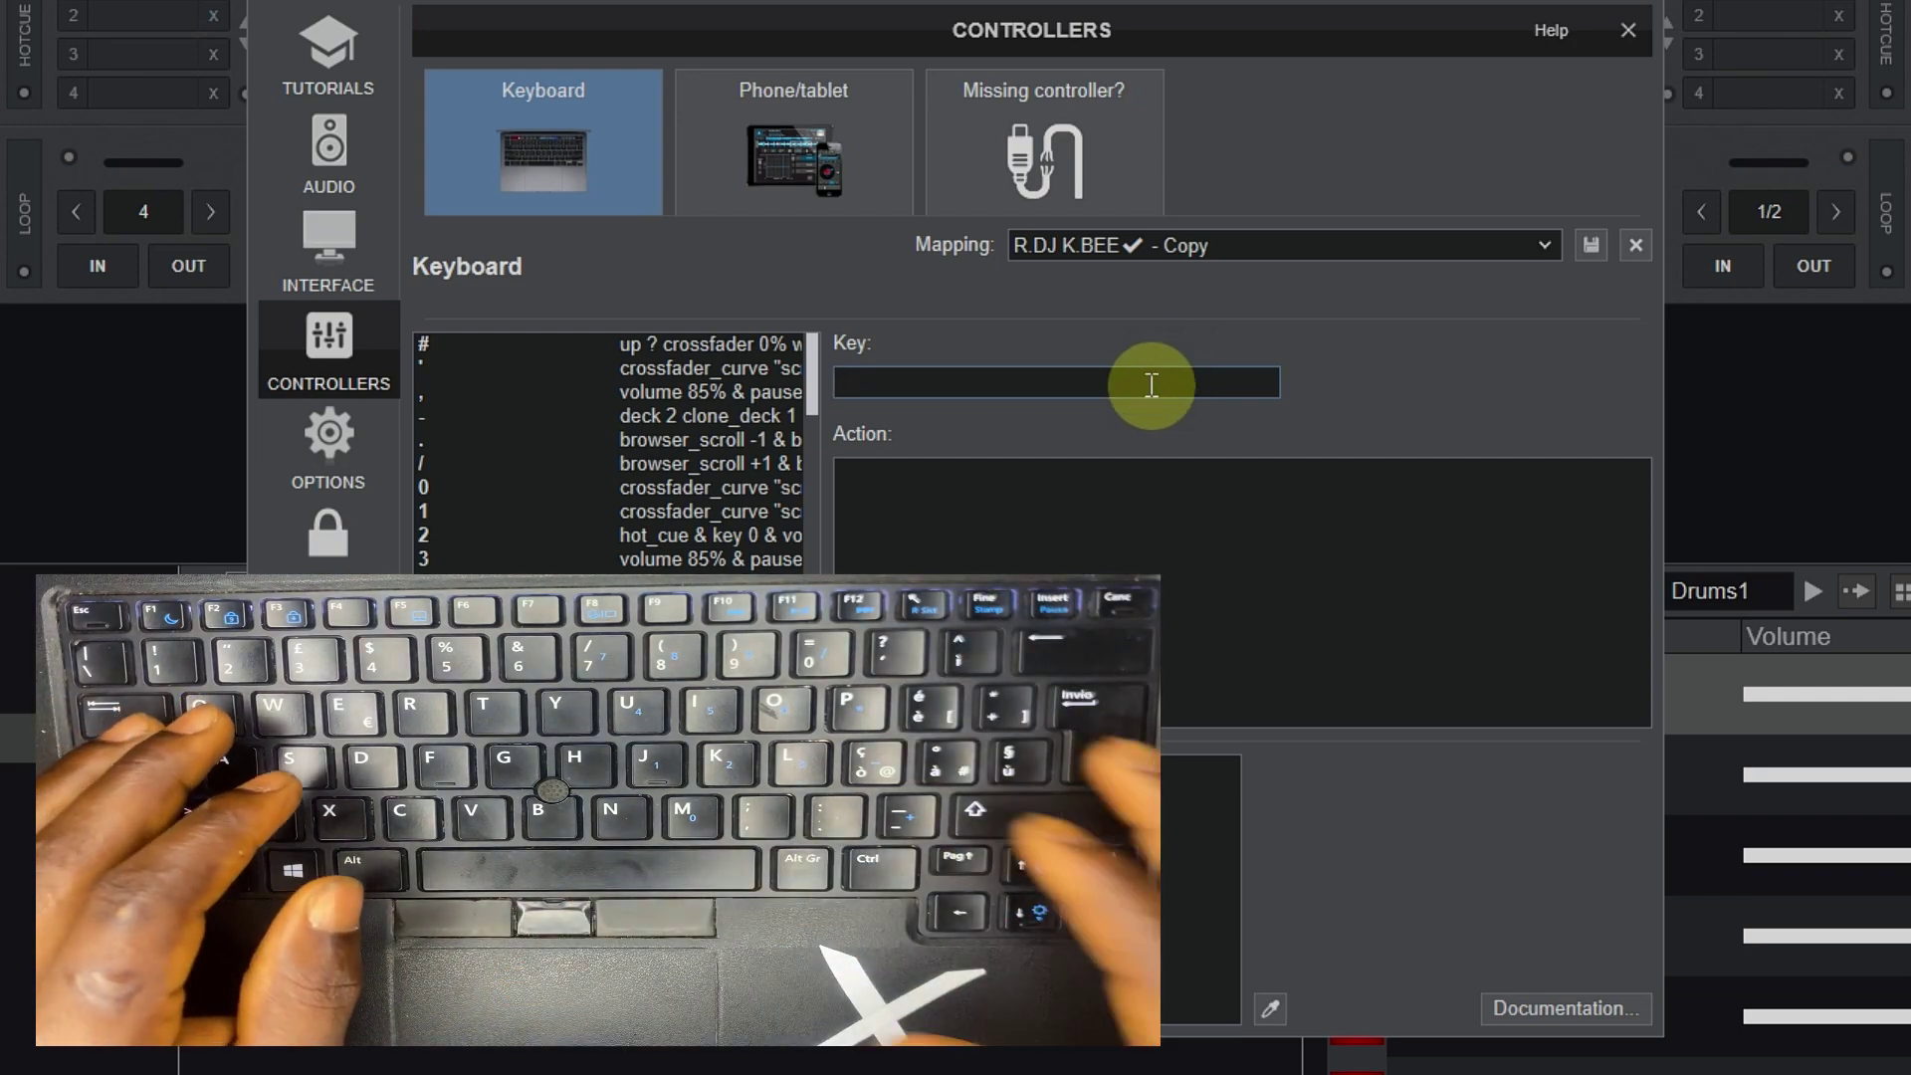
key("l")
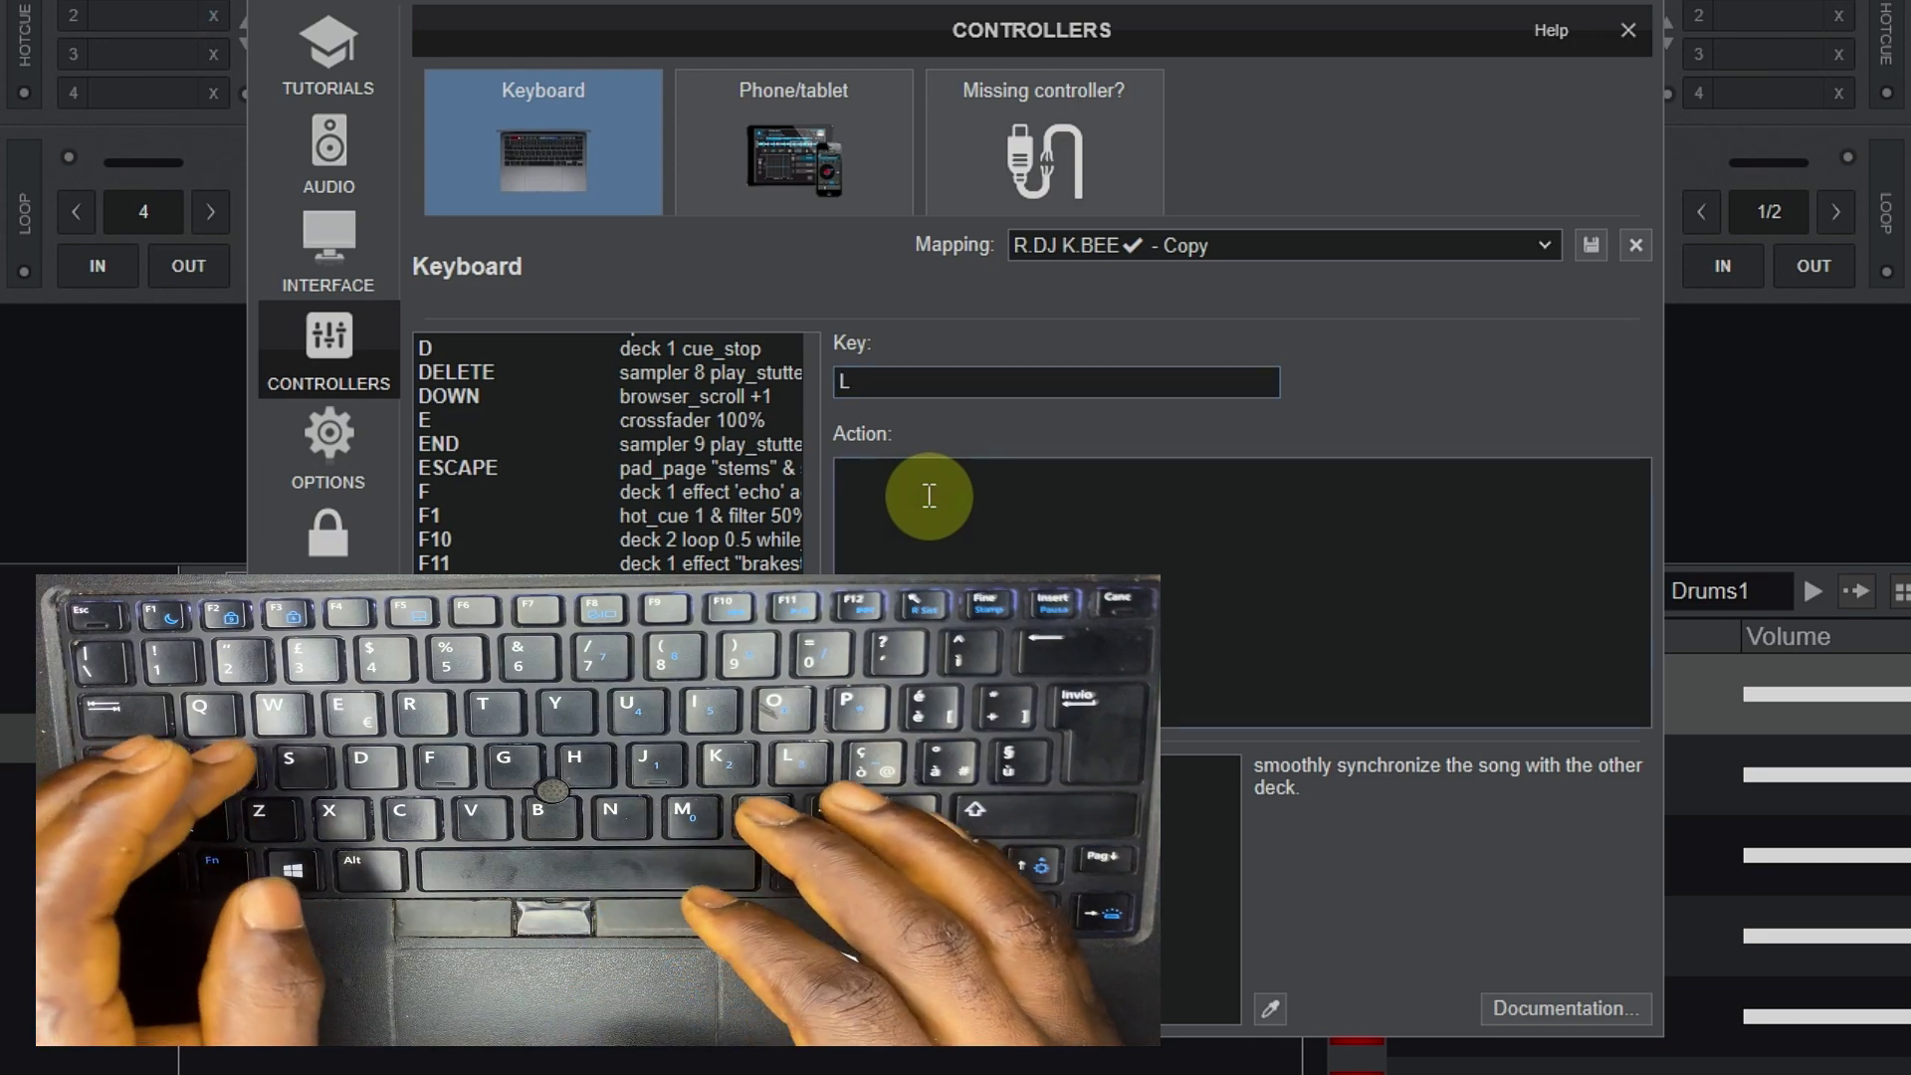
type("SM")
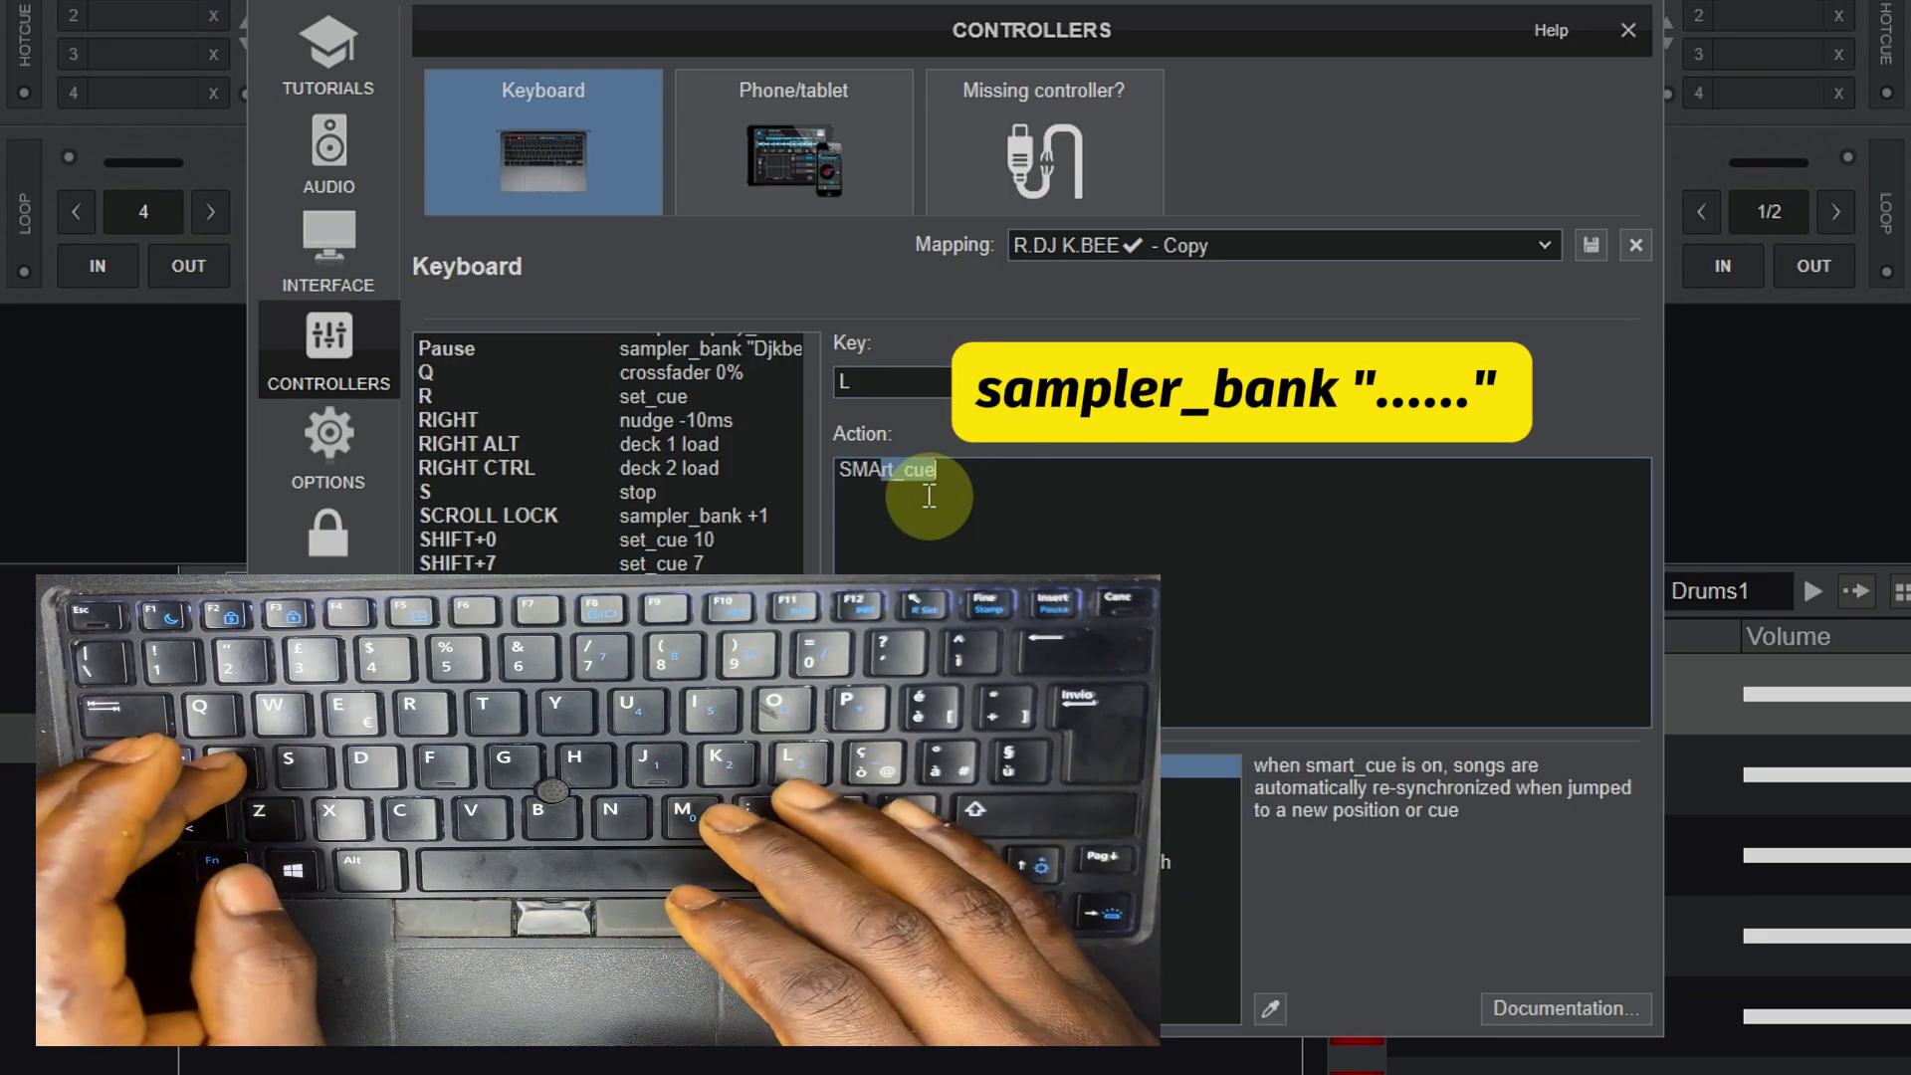
type("A")
key("BackSpace")
key("BackSpace")
key("BackSpace")
key("BackSpace")
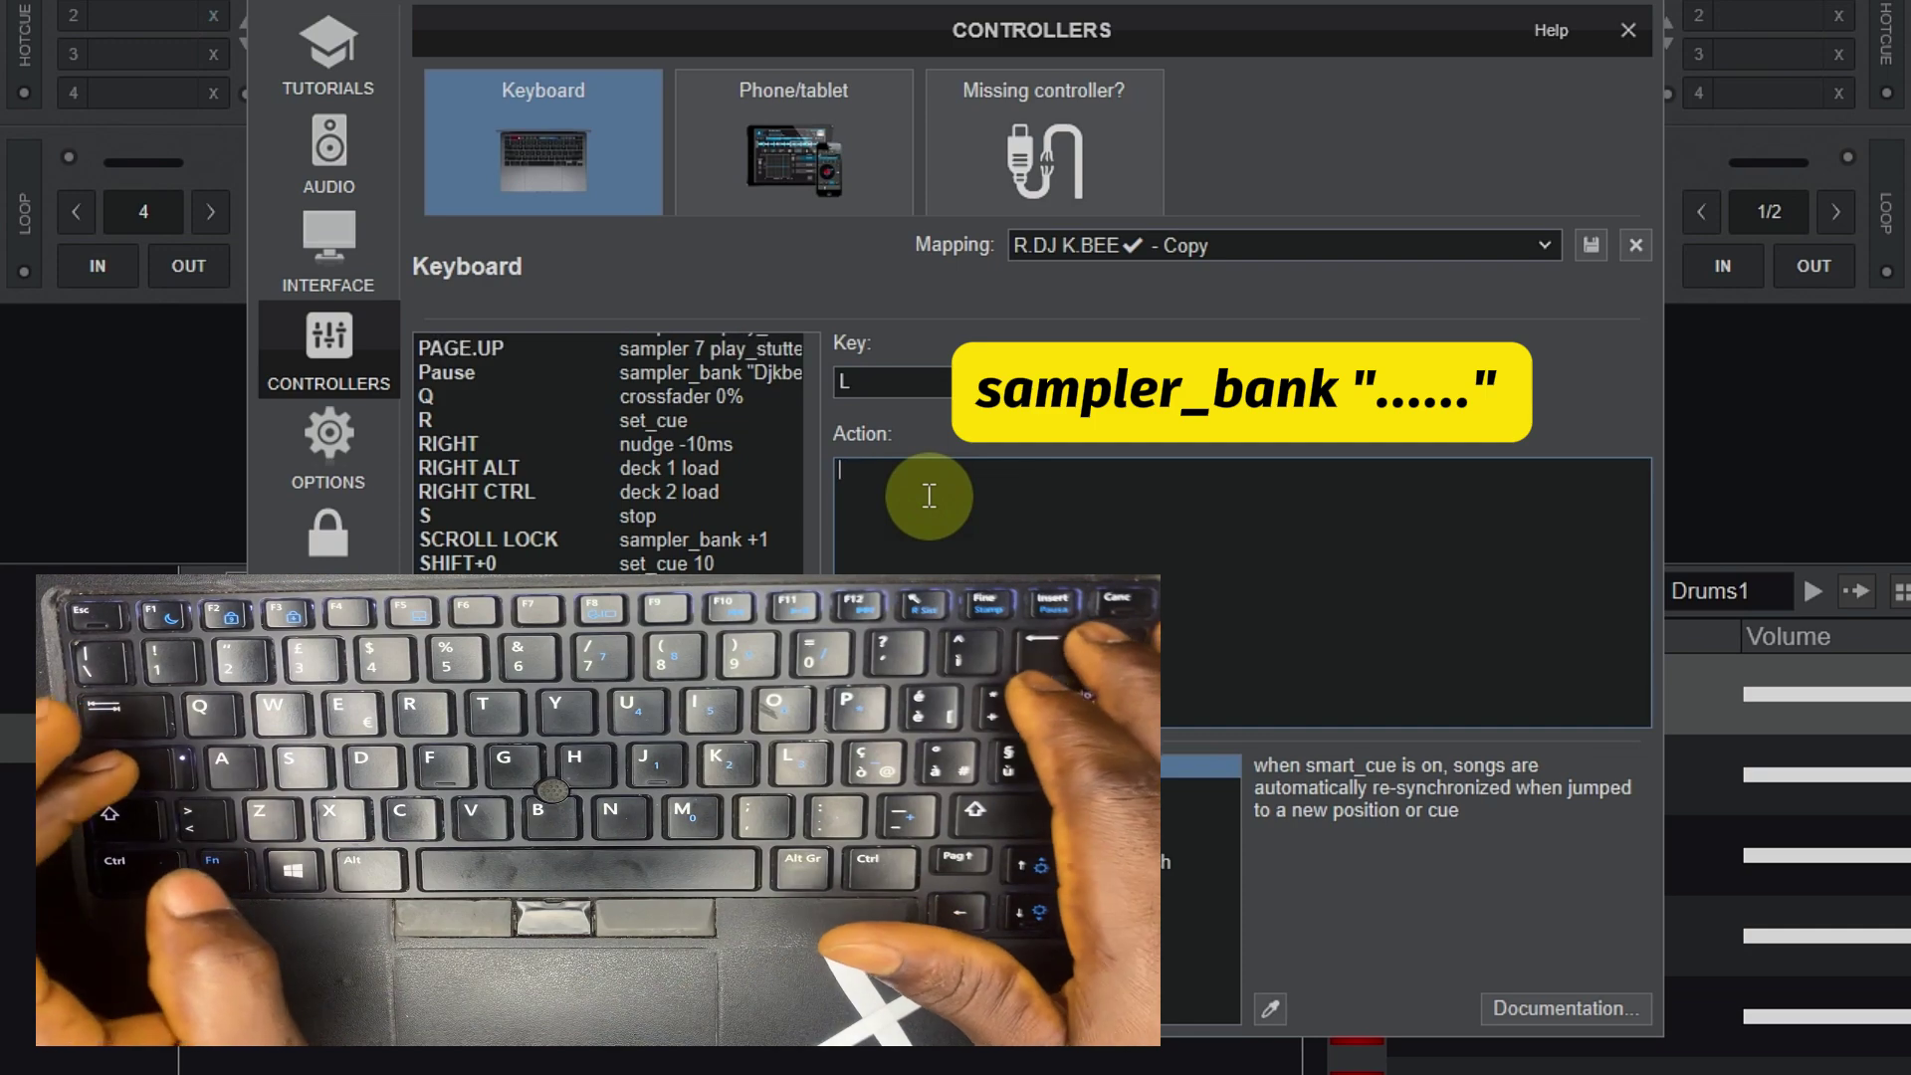
- Begin the L key's action with sampler_bank followed by a space and an opening quotation mark
type("sa")
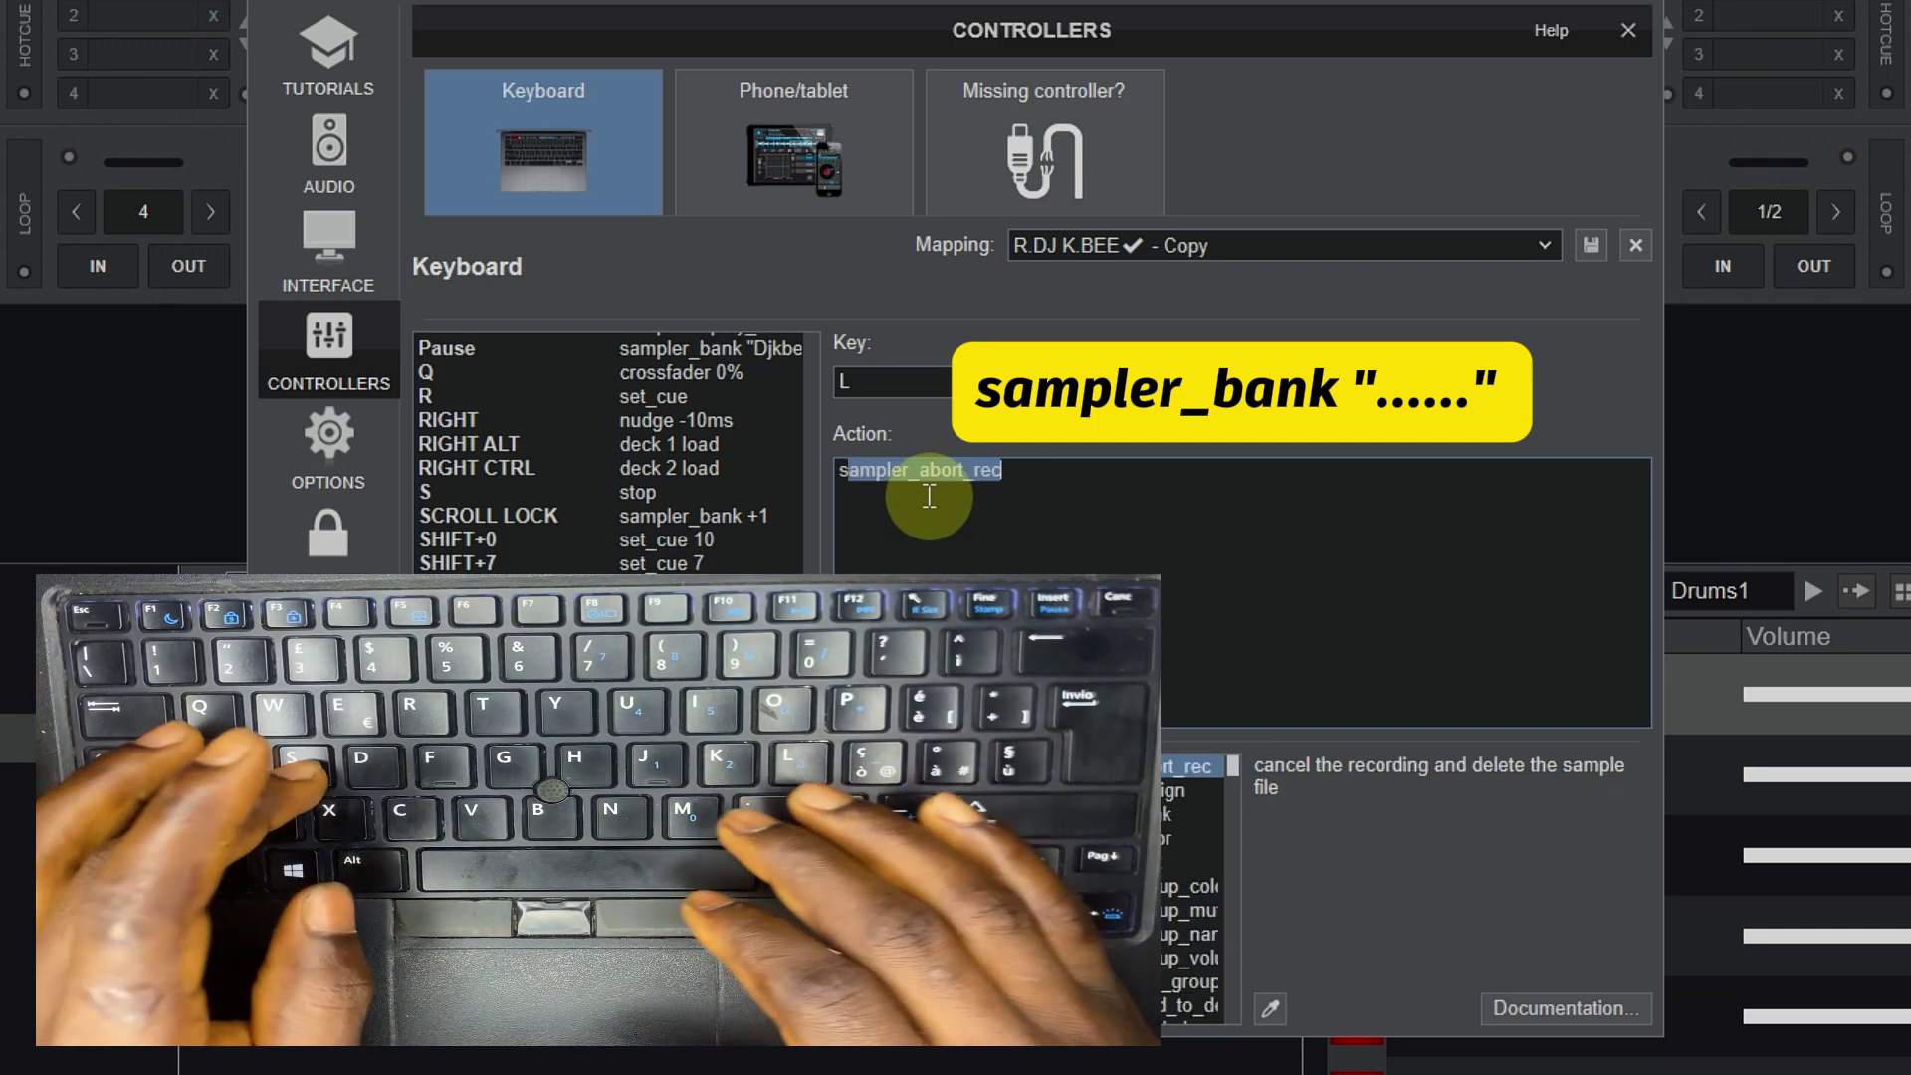
type("mp")
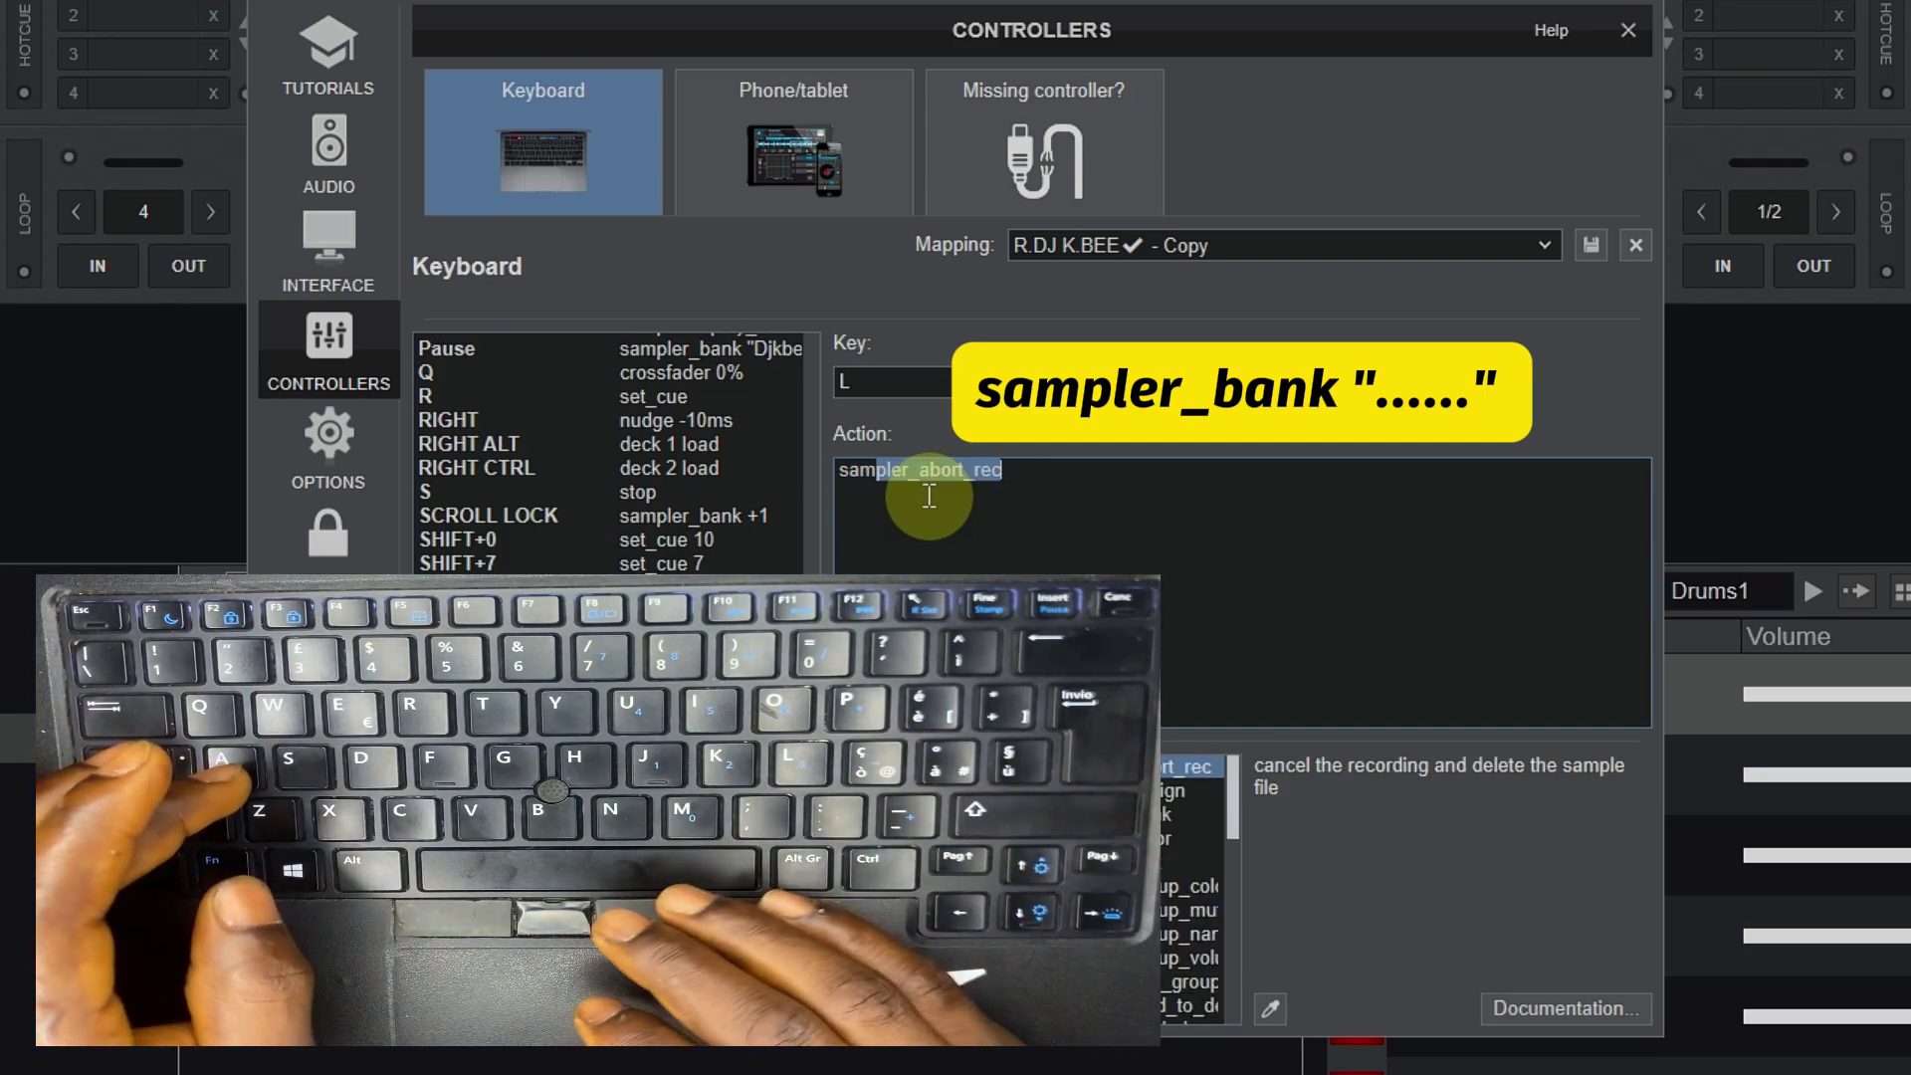
type("le")
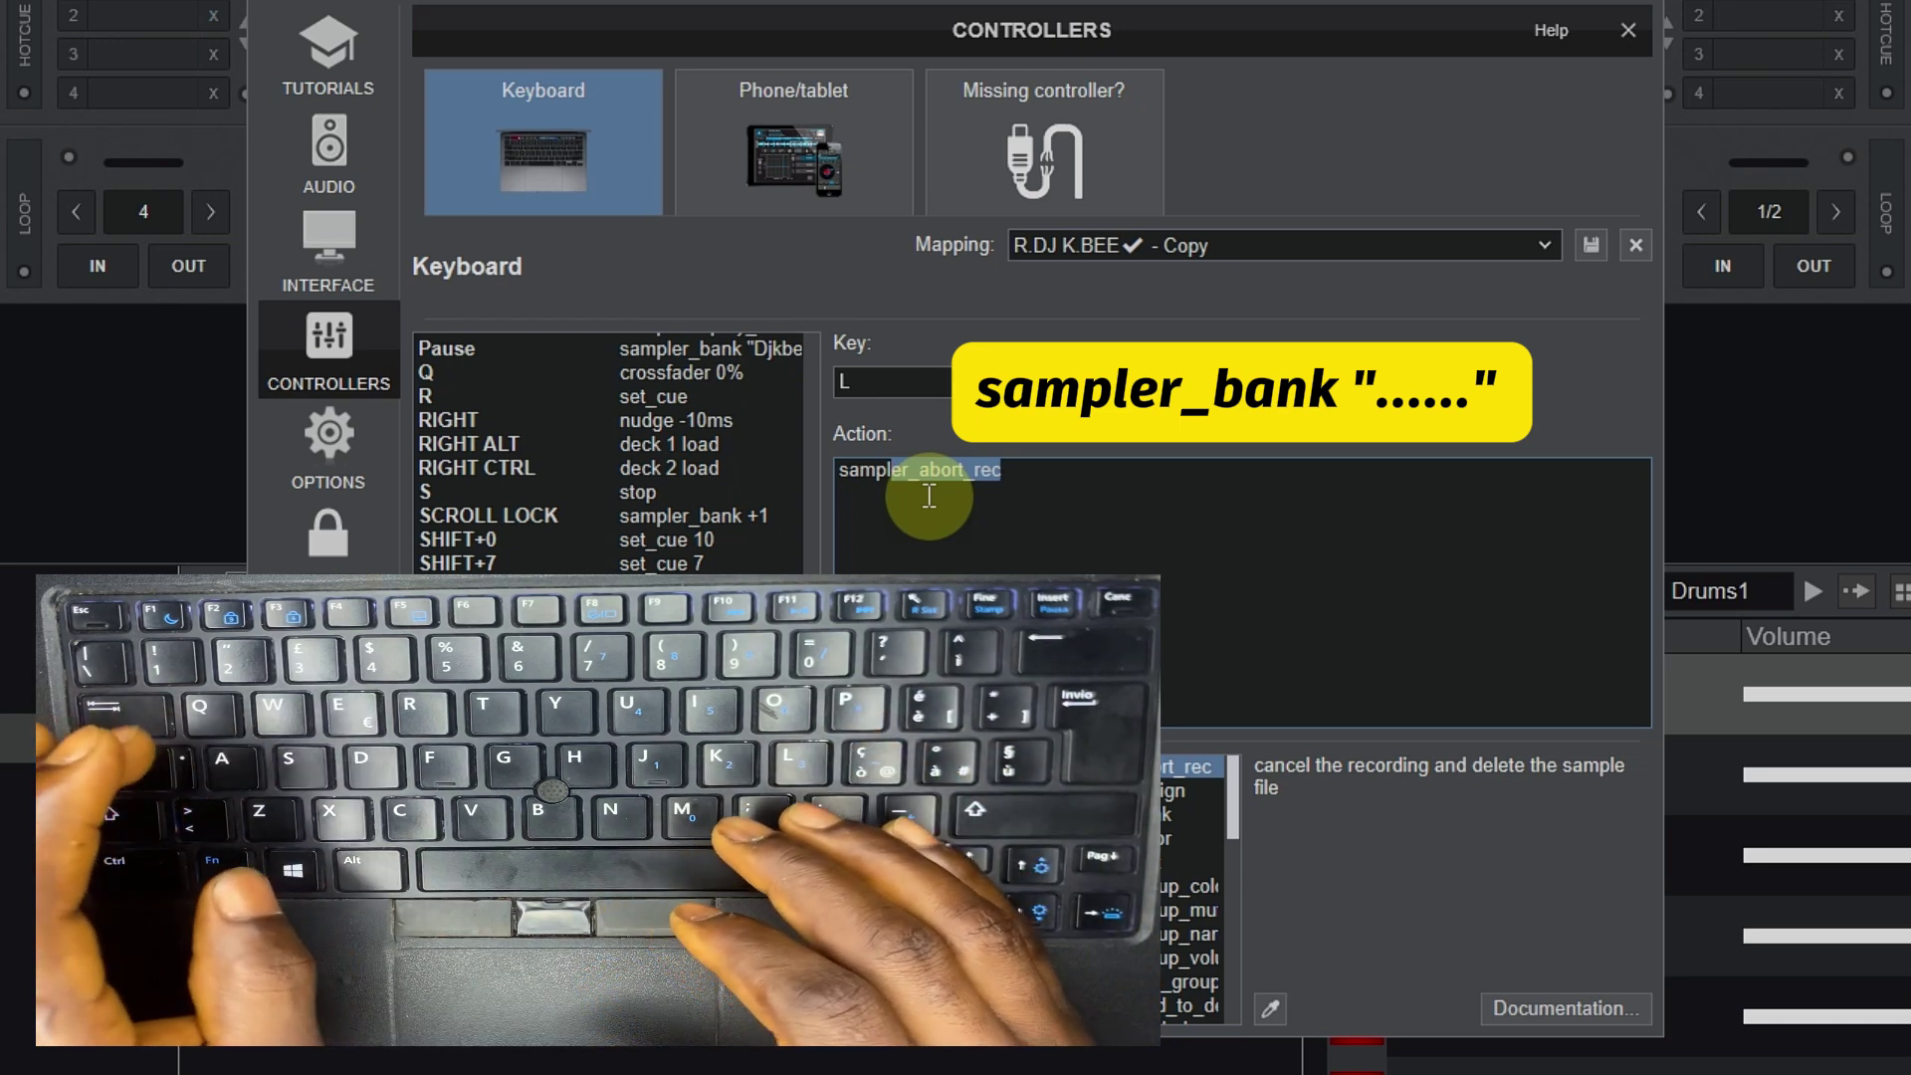
type("r")
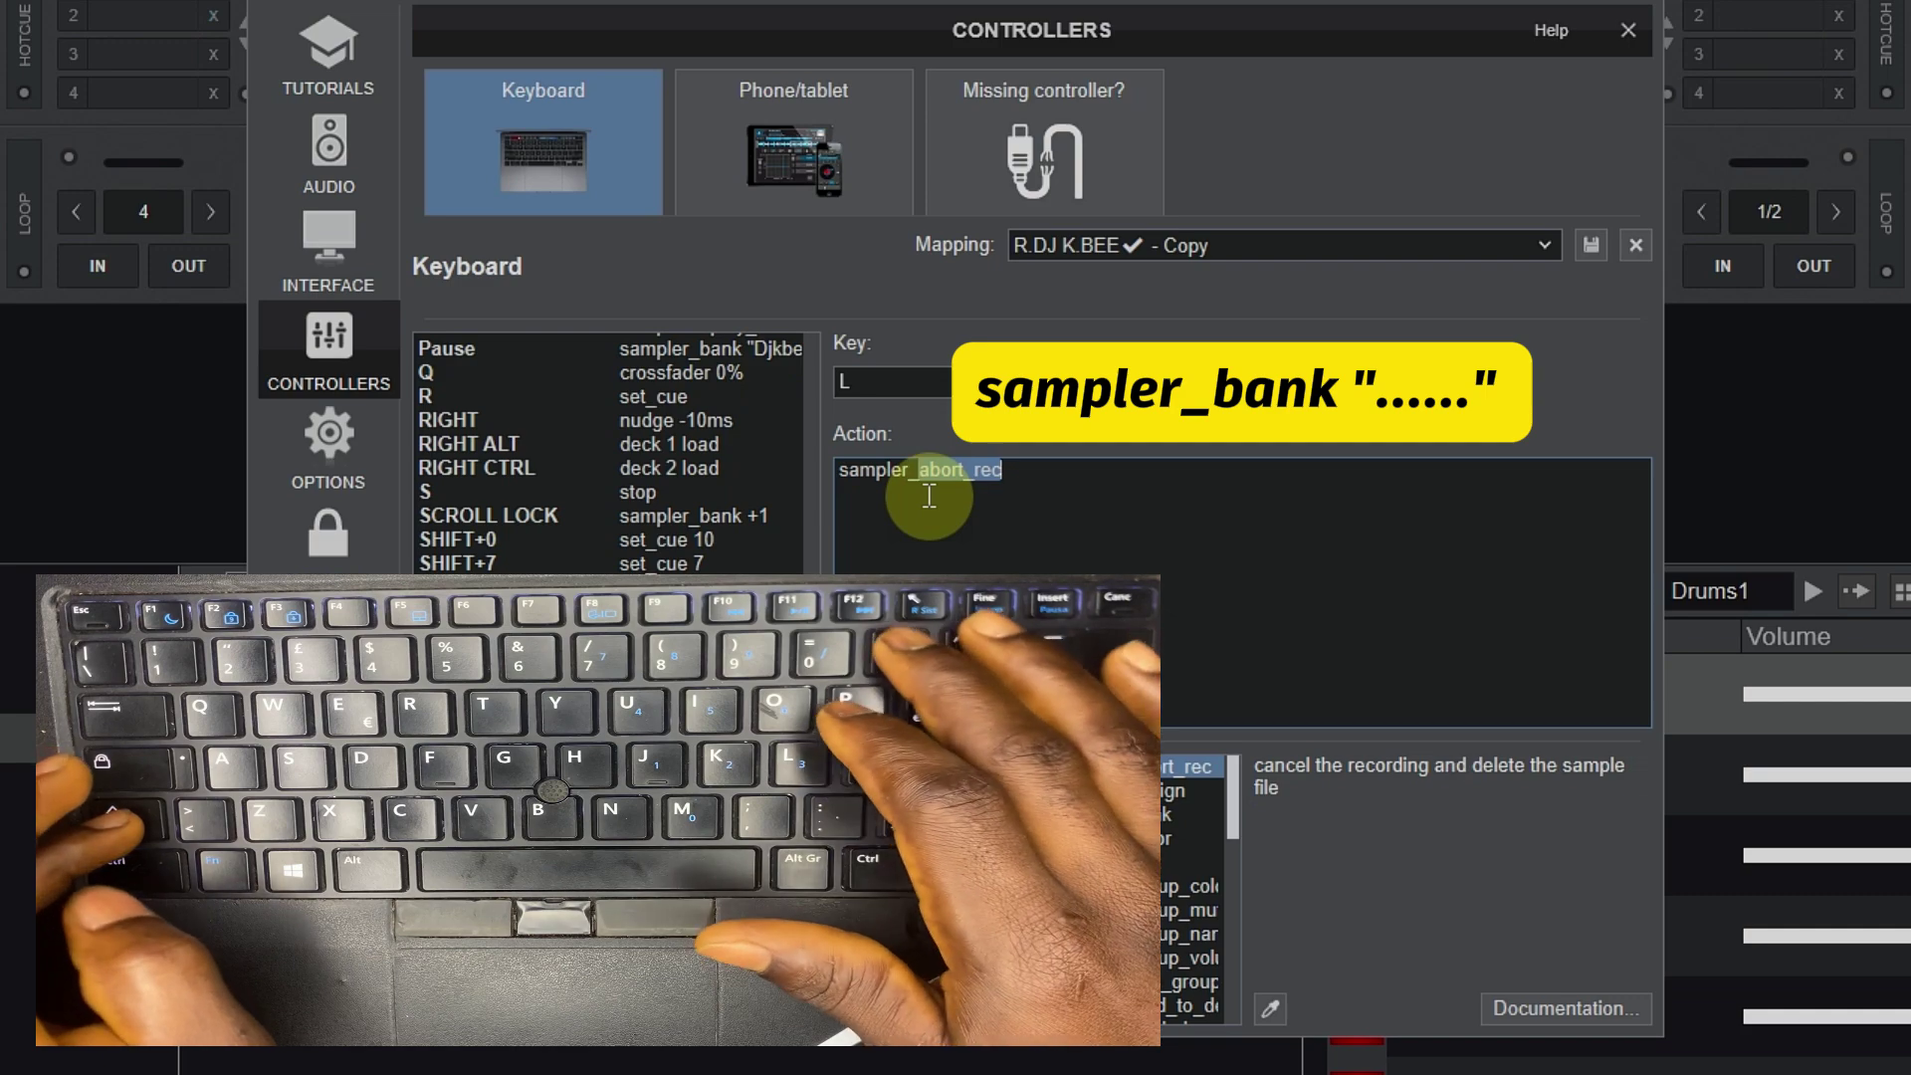
type("_bank")
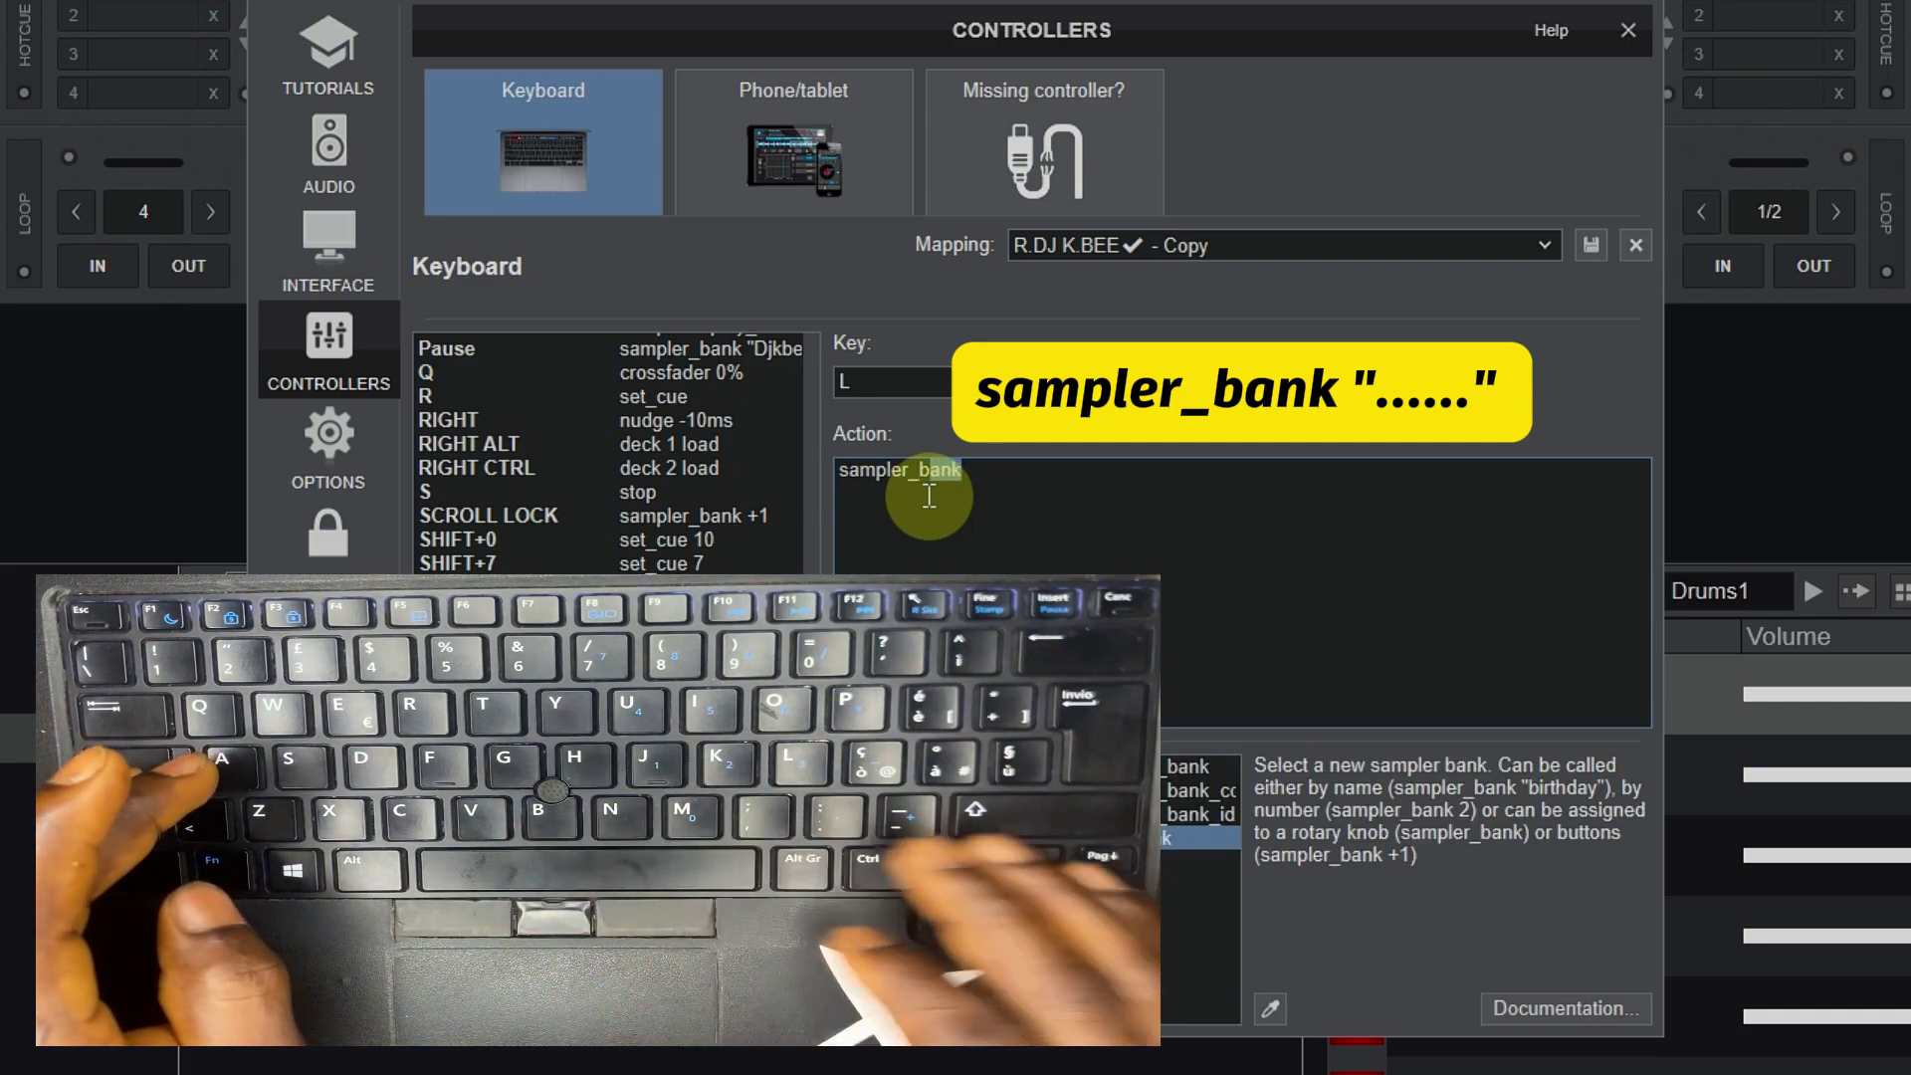
type(" \"")
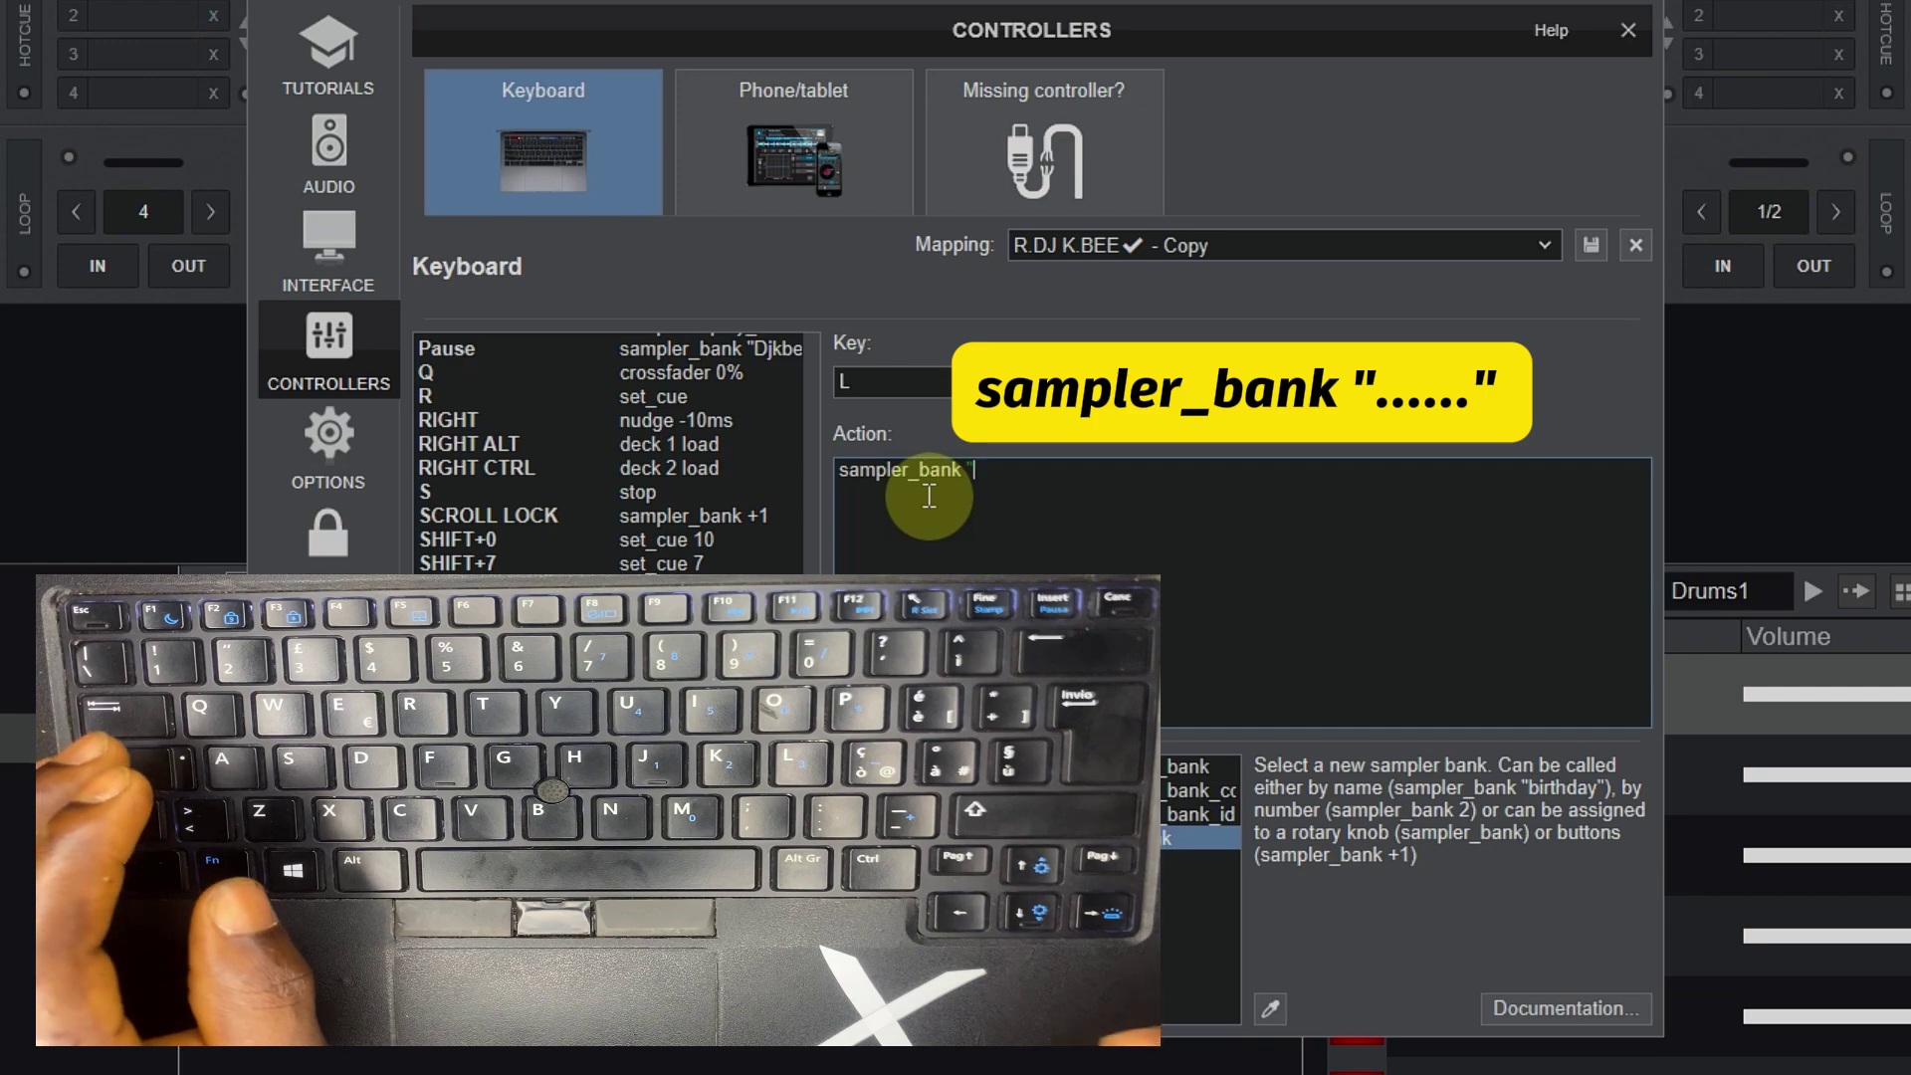
- Move the settings window clear of the sampler, complete the L key's action as sampler_bank "Drums1", and save the mapping
left_click_drag(1327, 52, 781, 124)
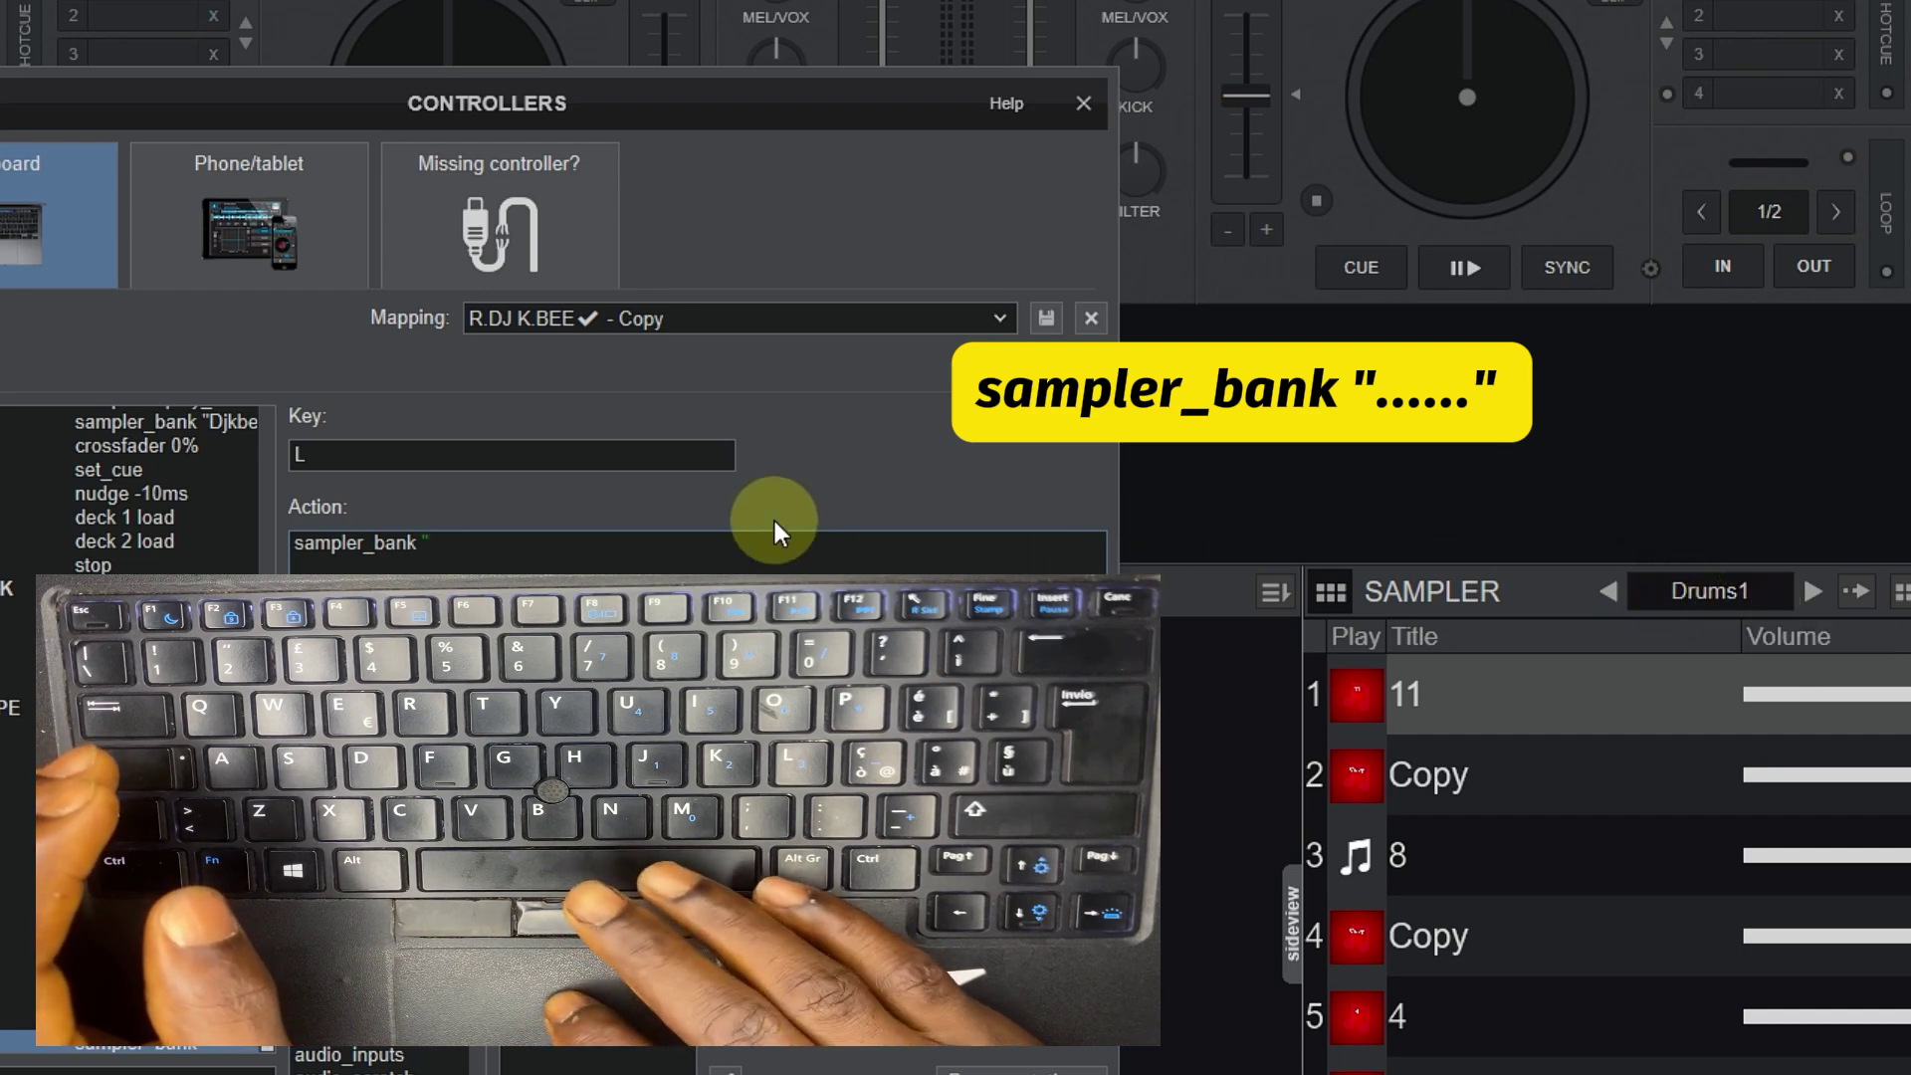
left_click(436, 553)
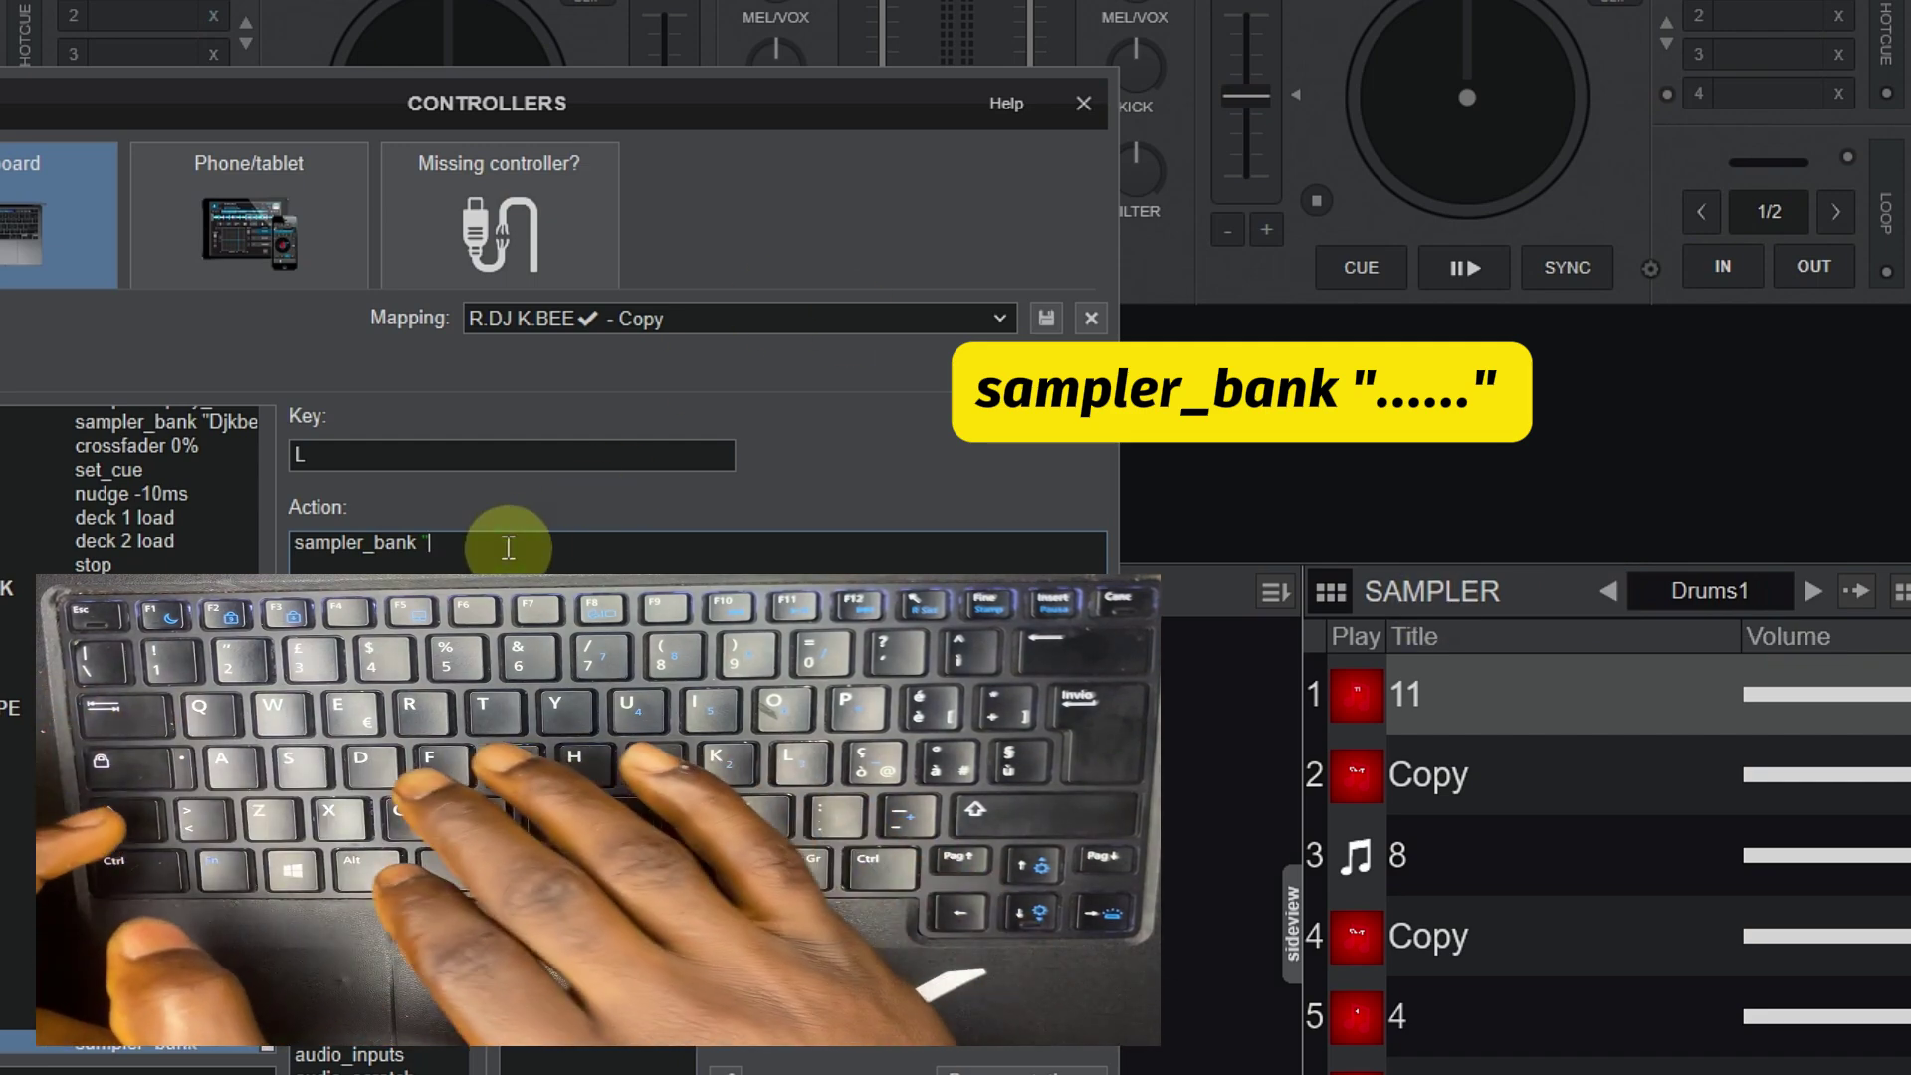
type("D")
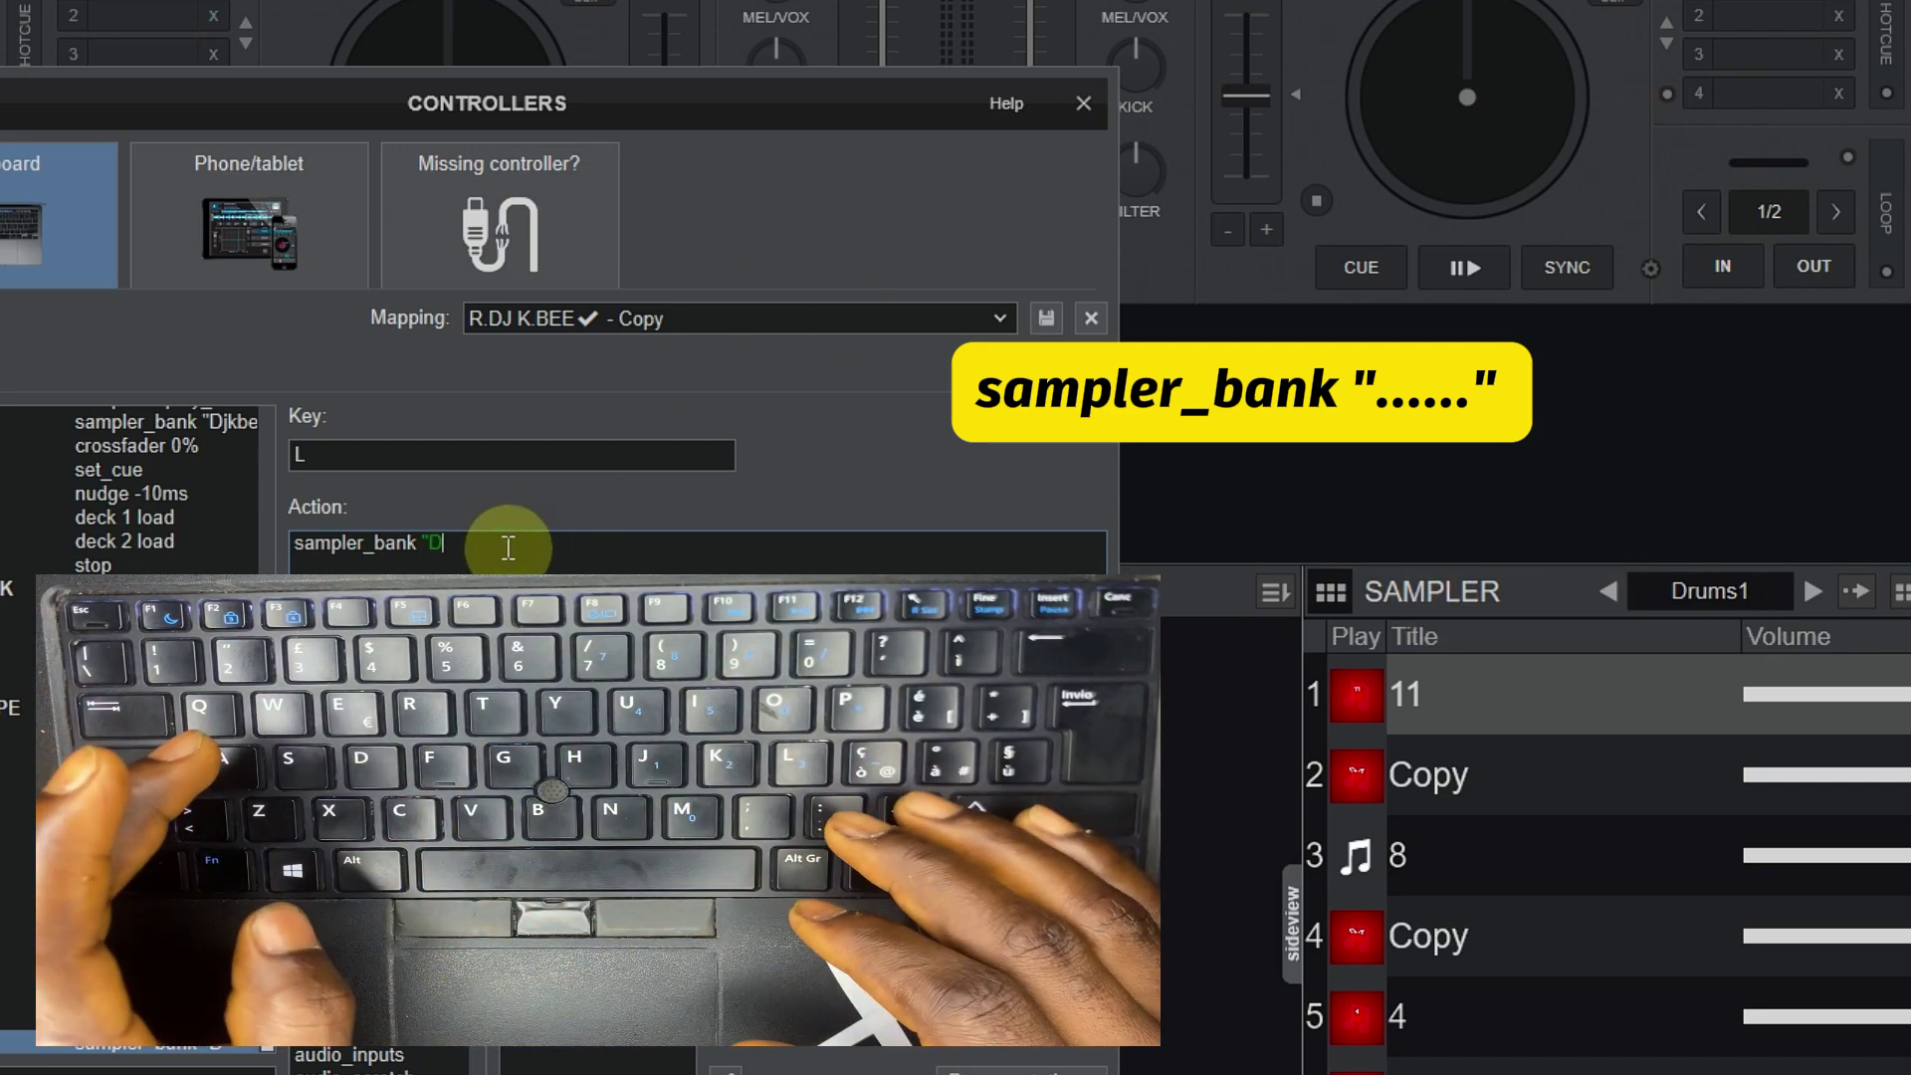
type("rum")
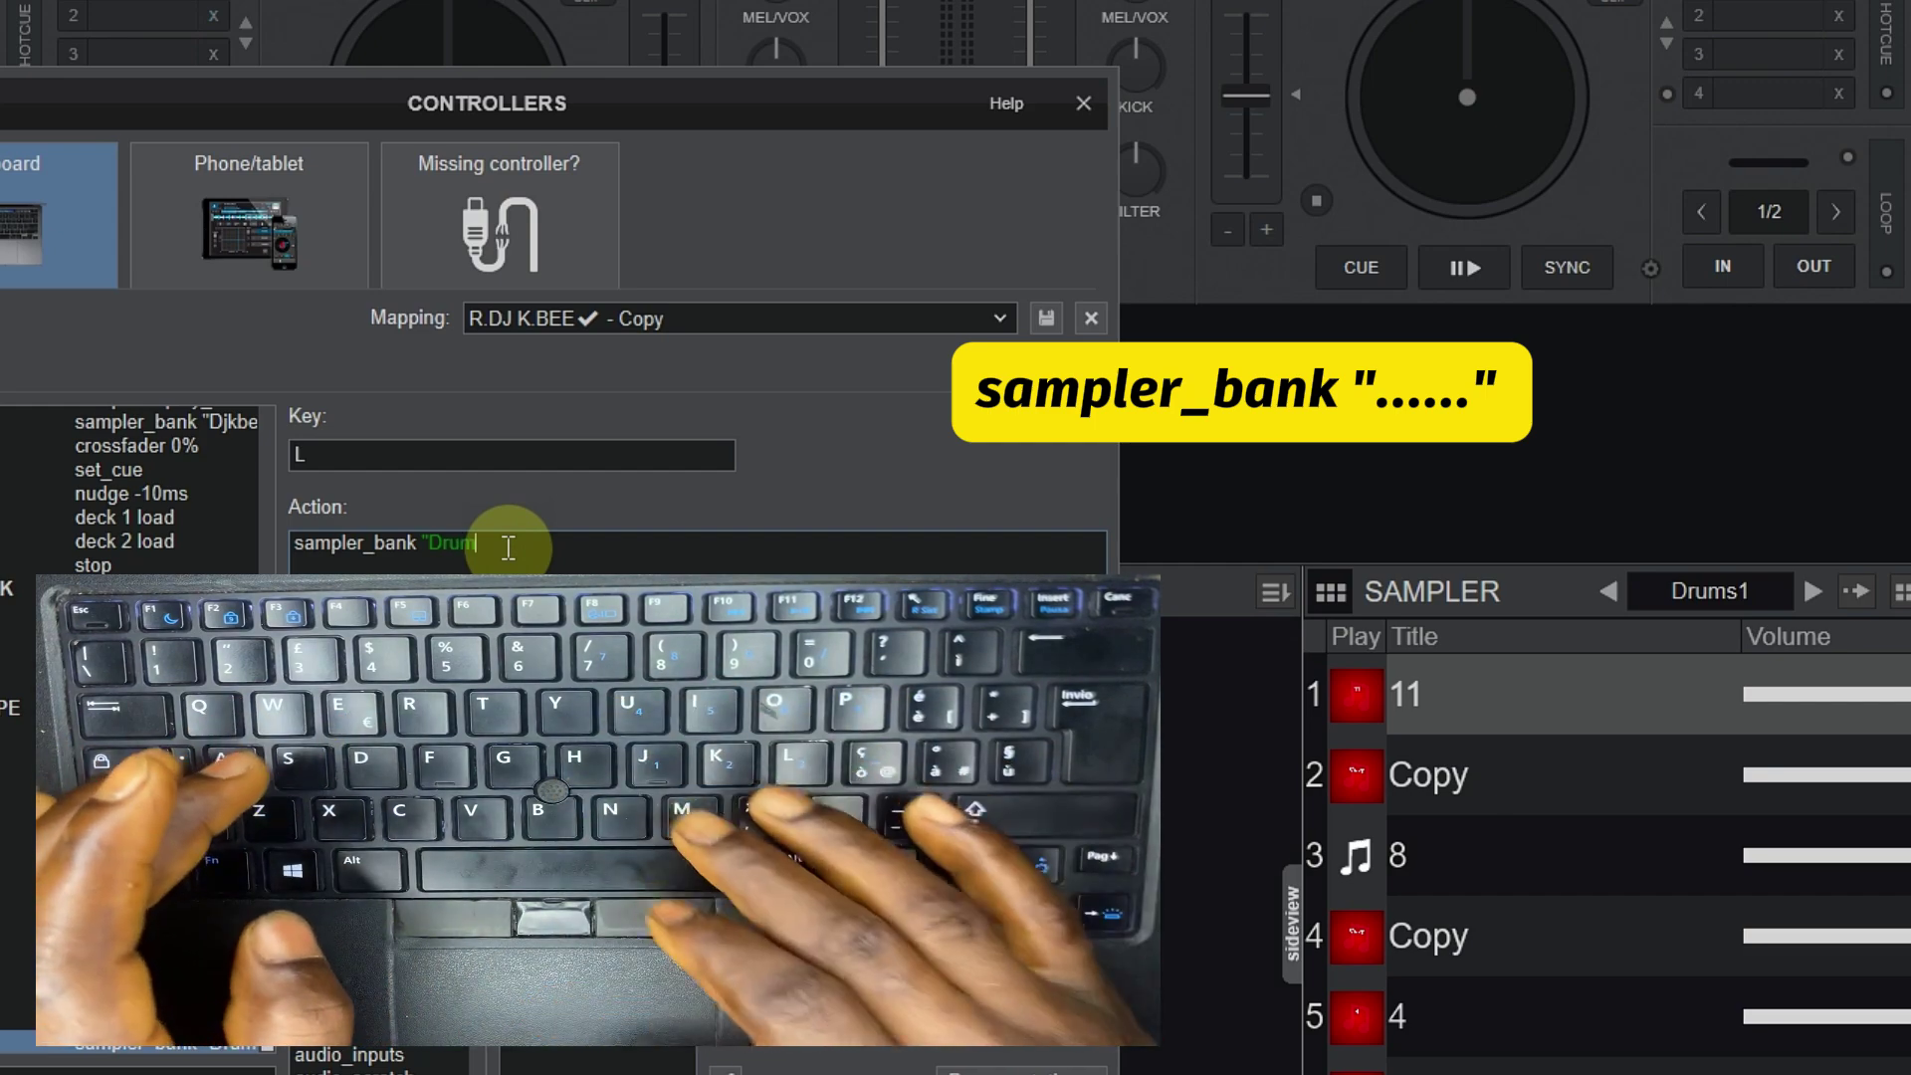
type("s1")
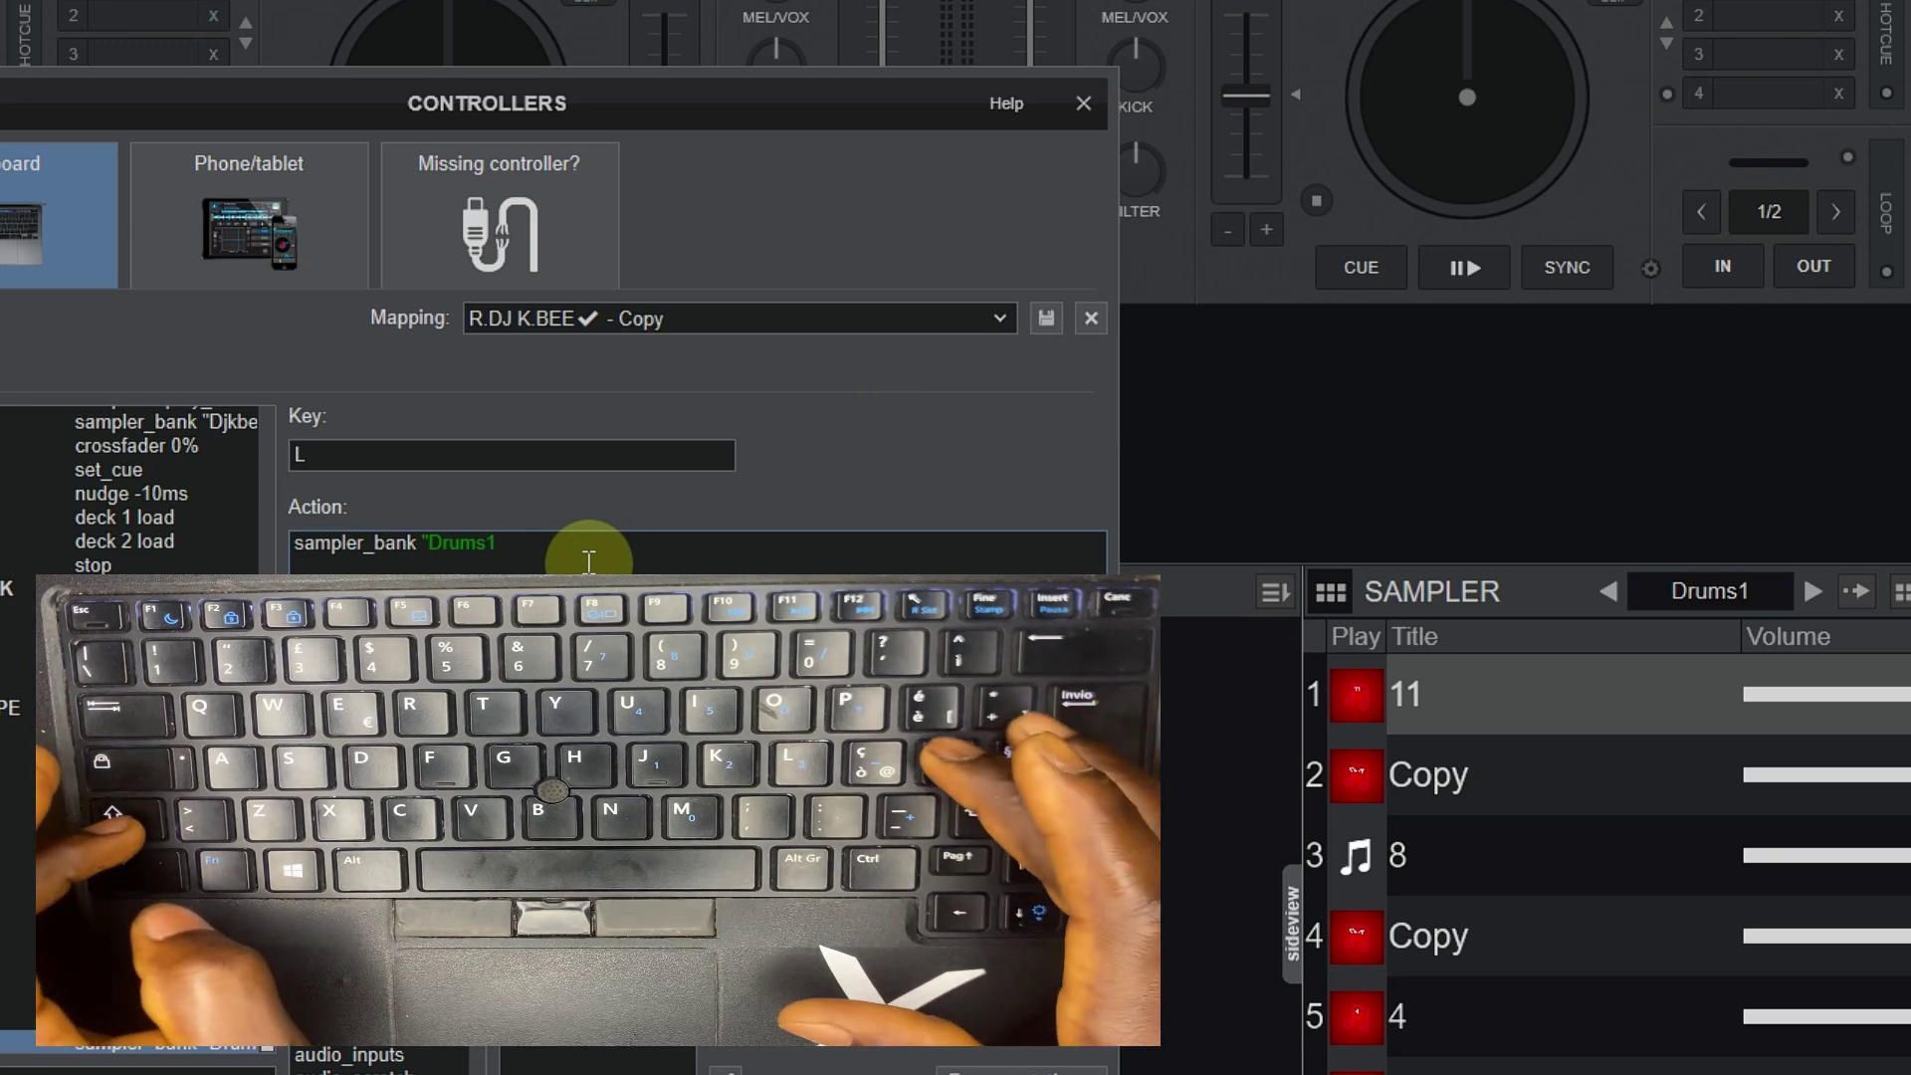
type("\"")
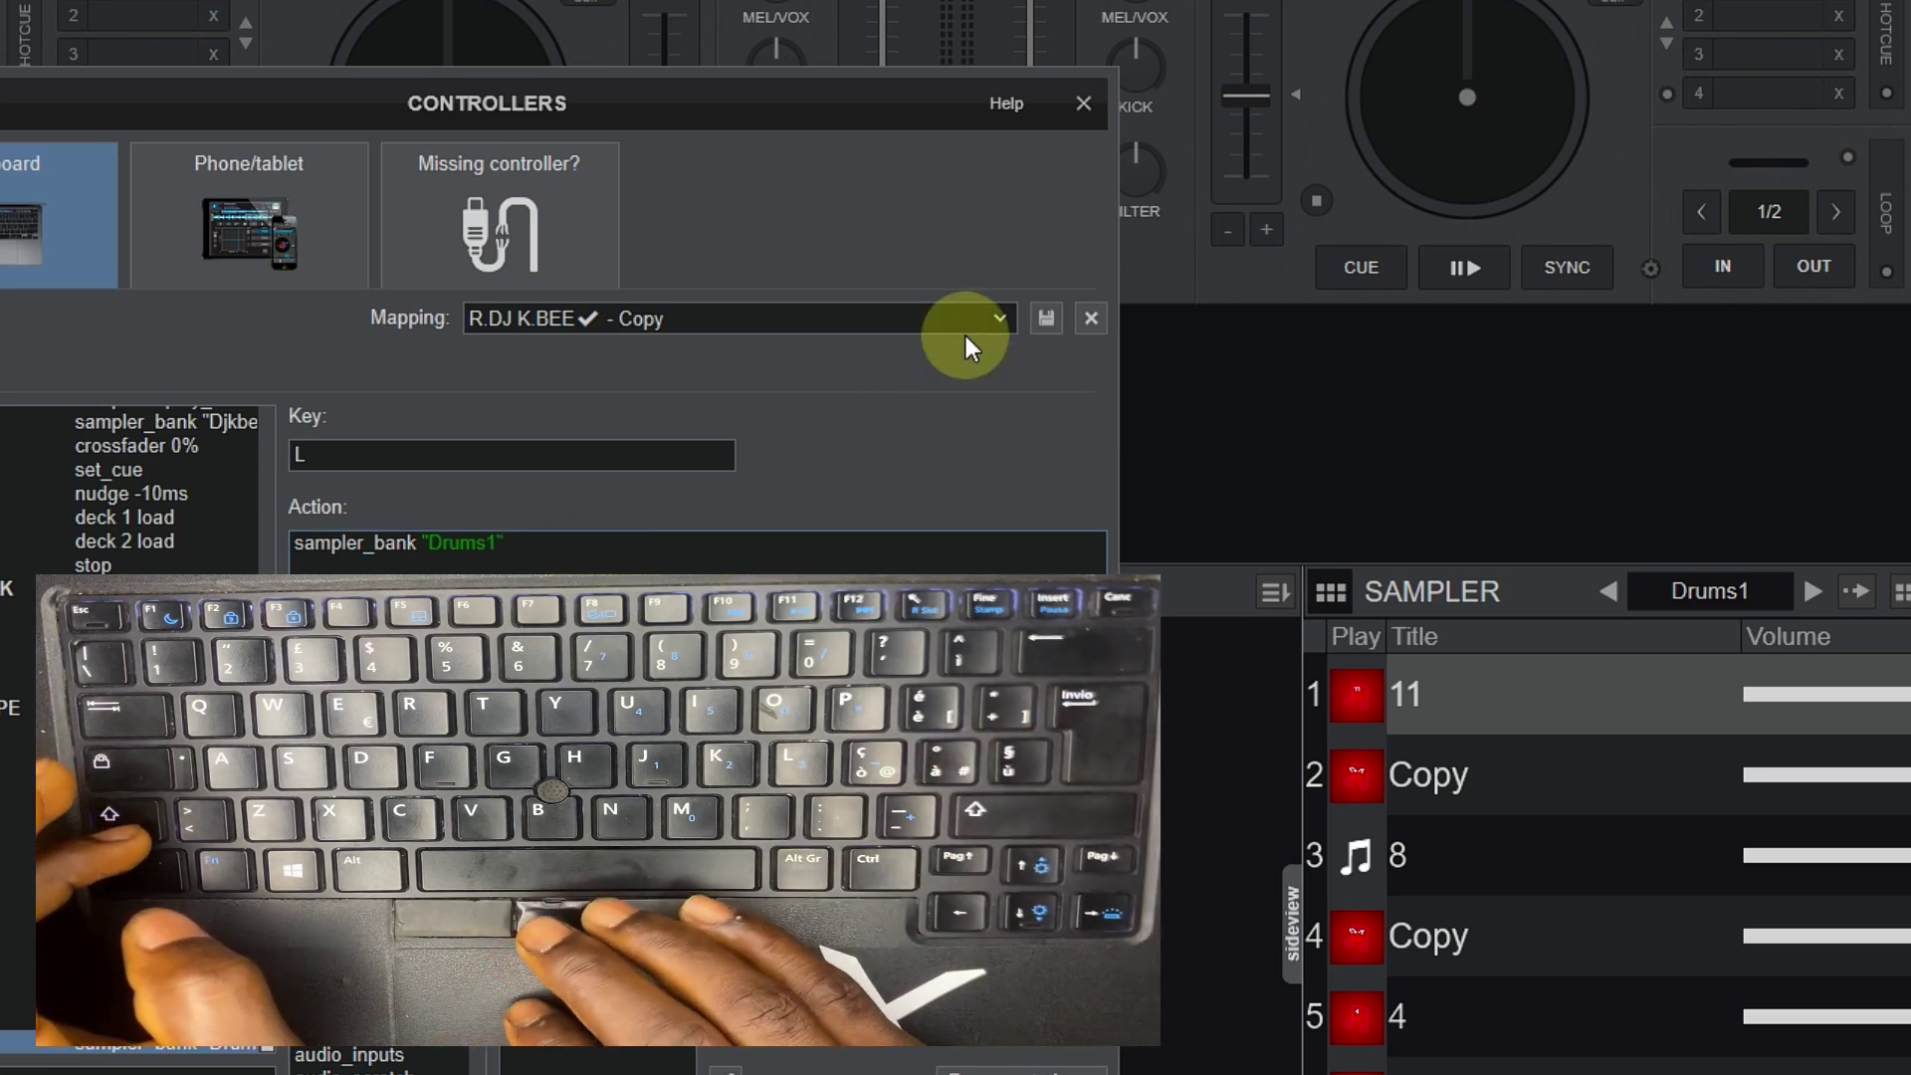
left_click(1040, 319)
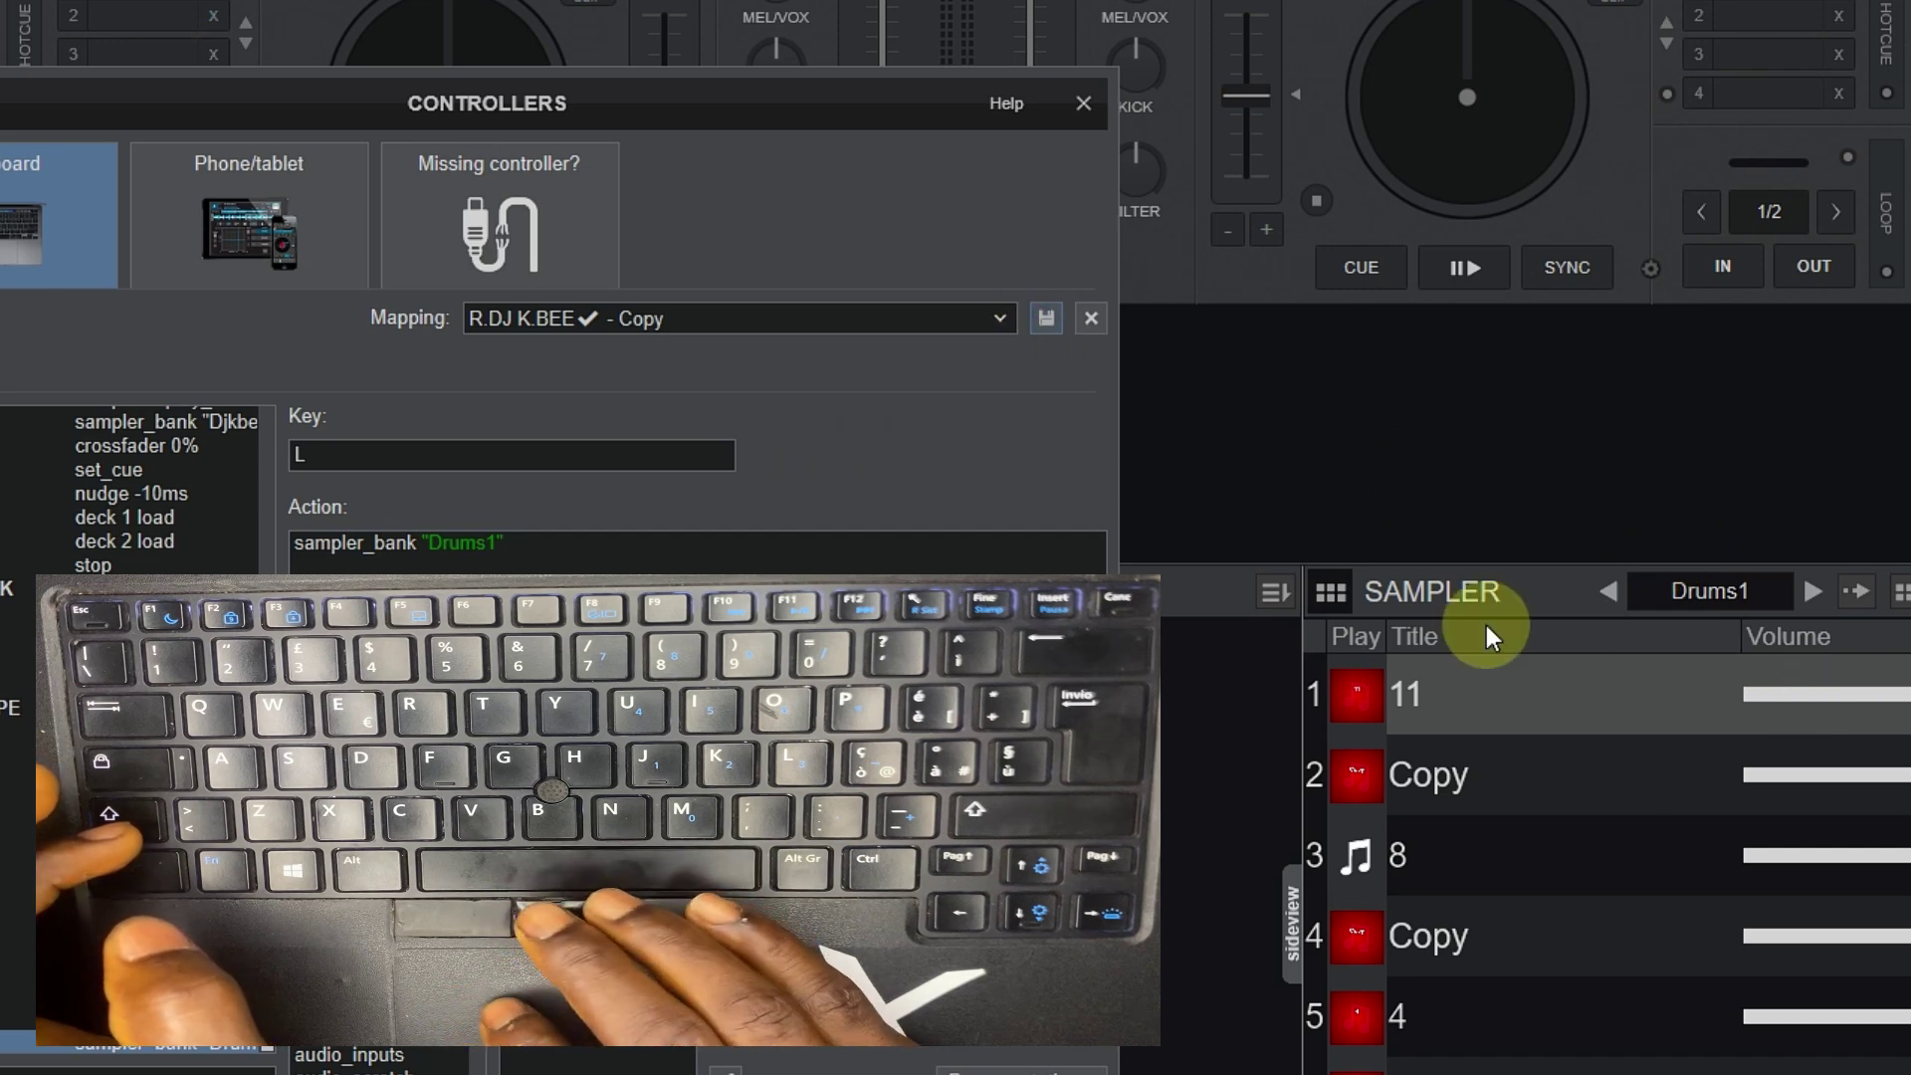
- Switch the sampler from Drums1 back through the preceding banks to PER-SONG
left_click(1611, 592)
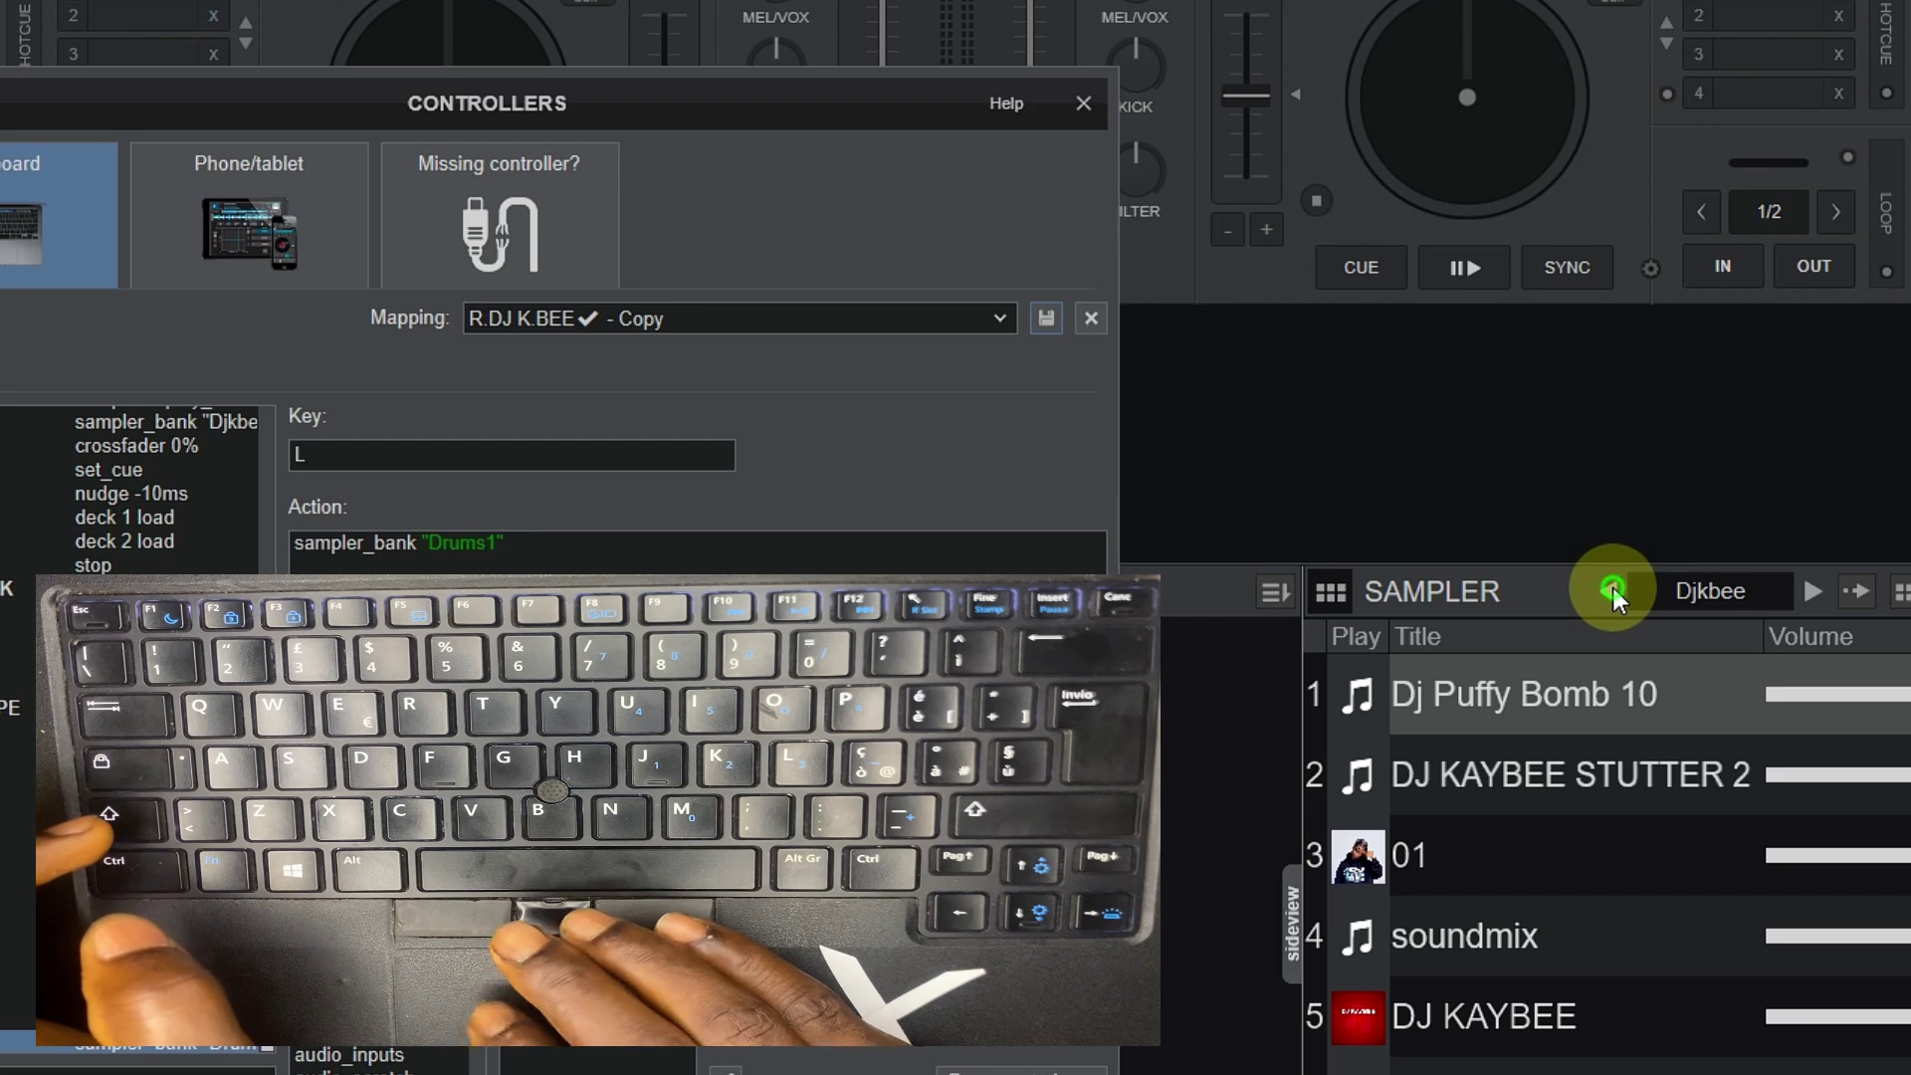
left_click(1610, 591)
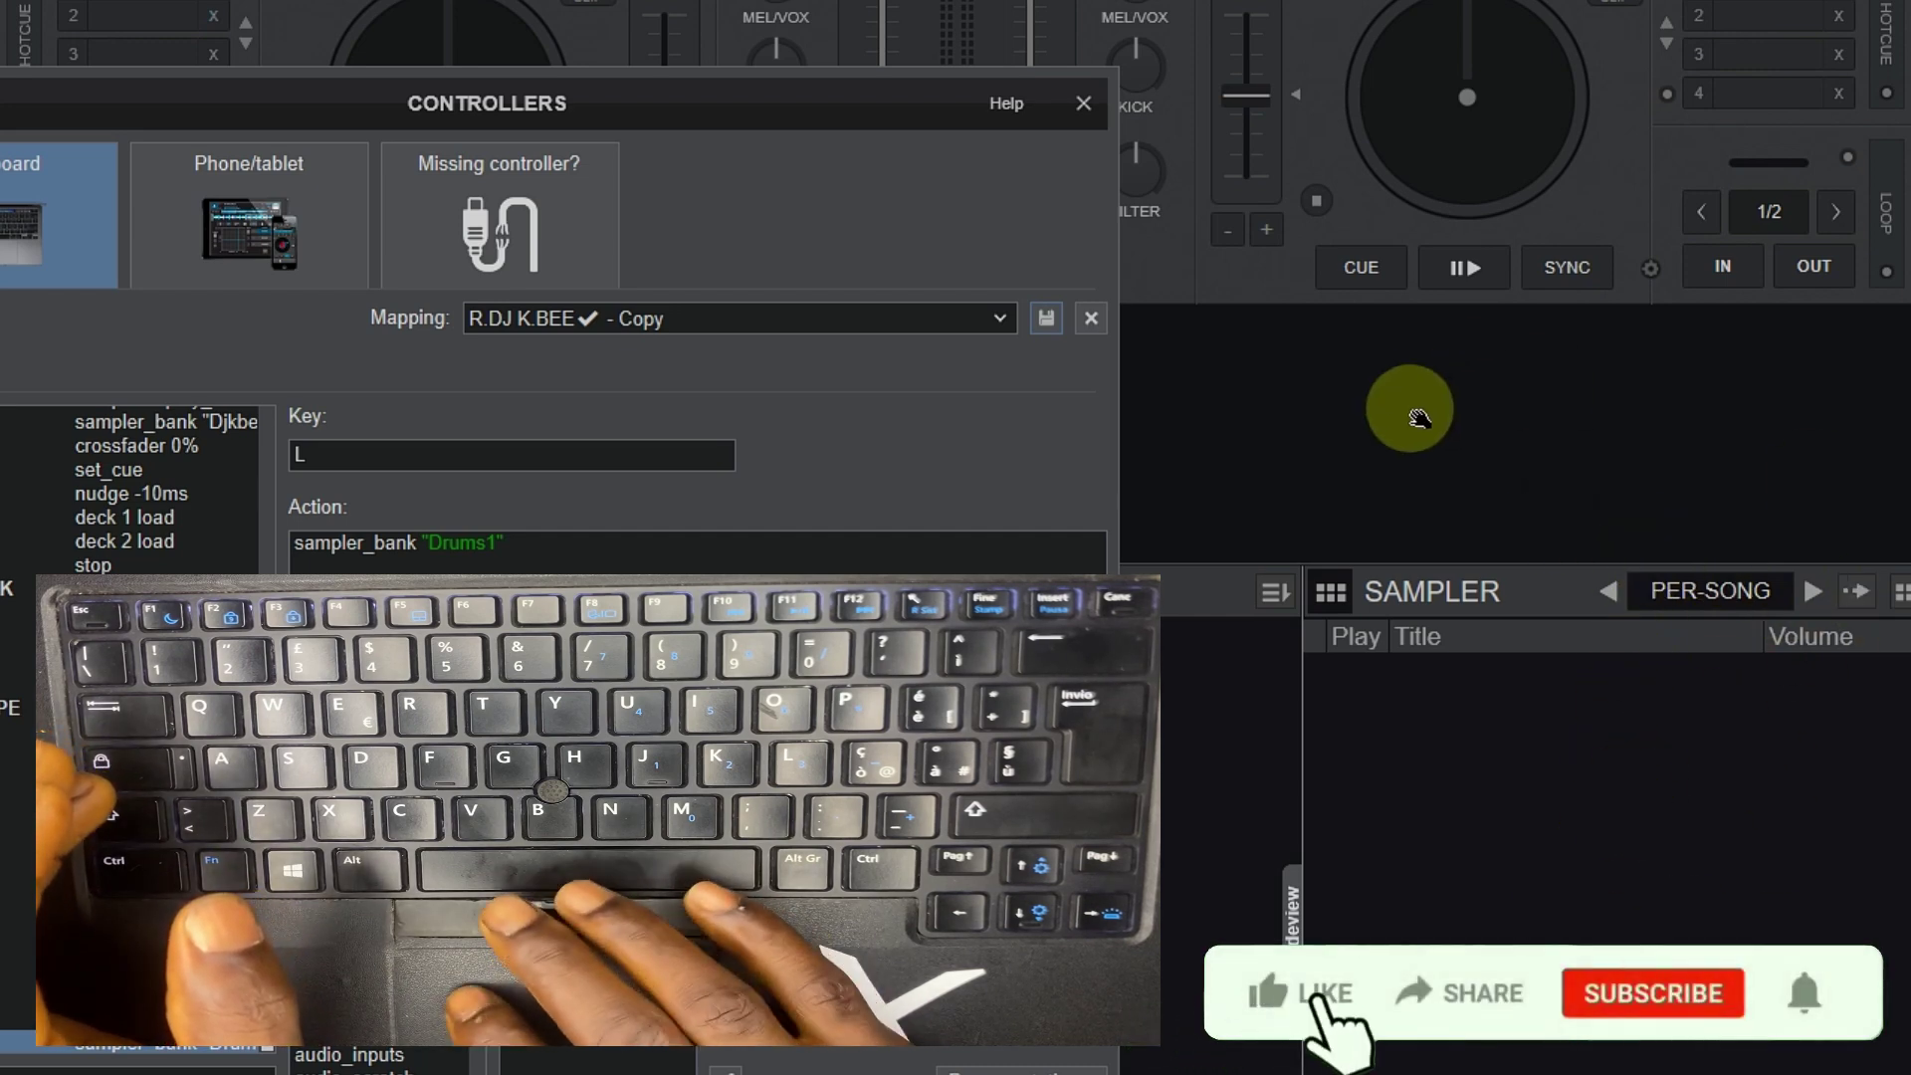
- Leave the mapping editor's text field and test the L mapping to switch the sampler from PER-SONG to Drums1
left_click(1309, 342)
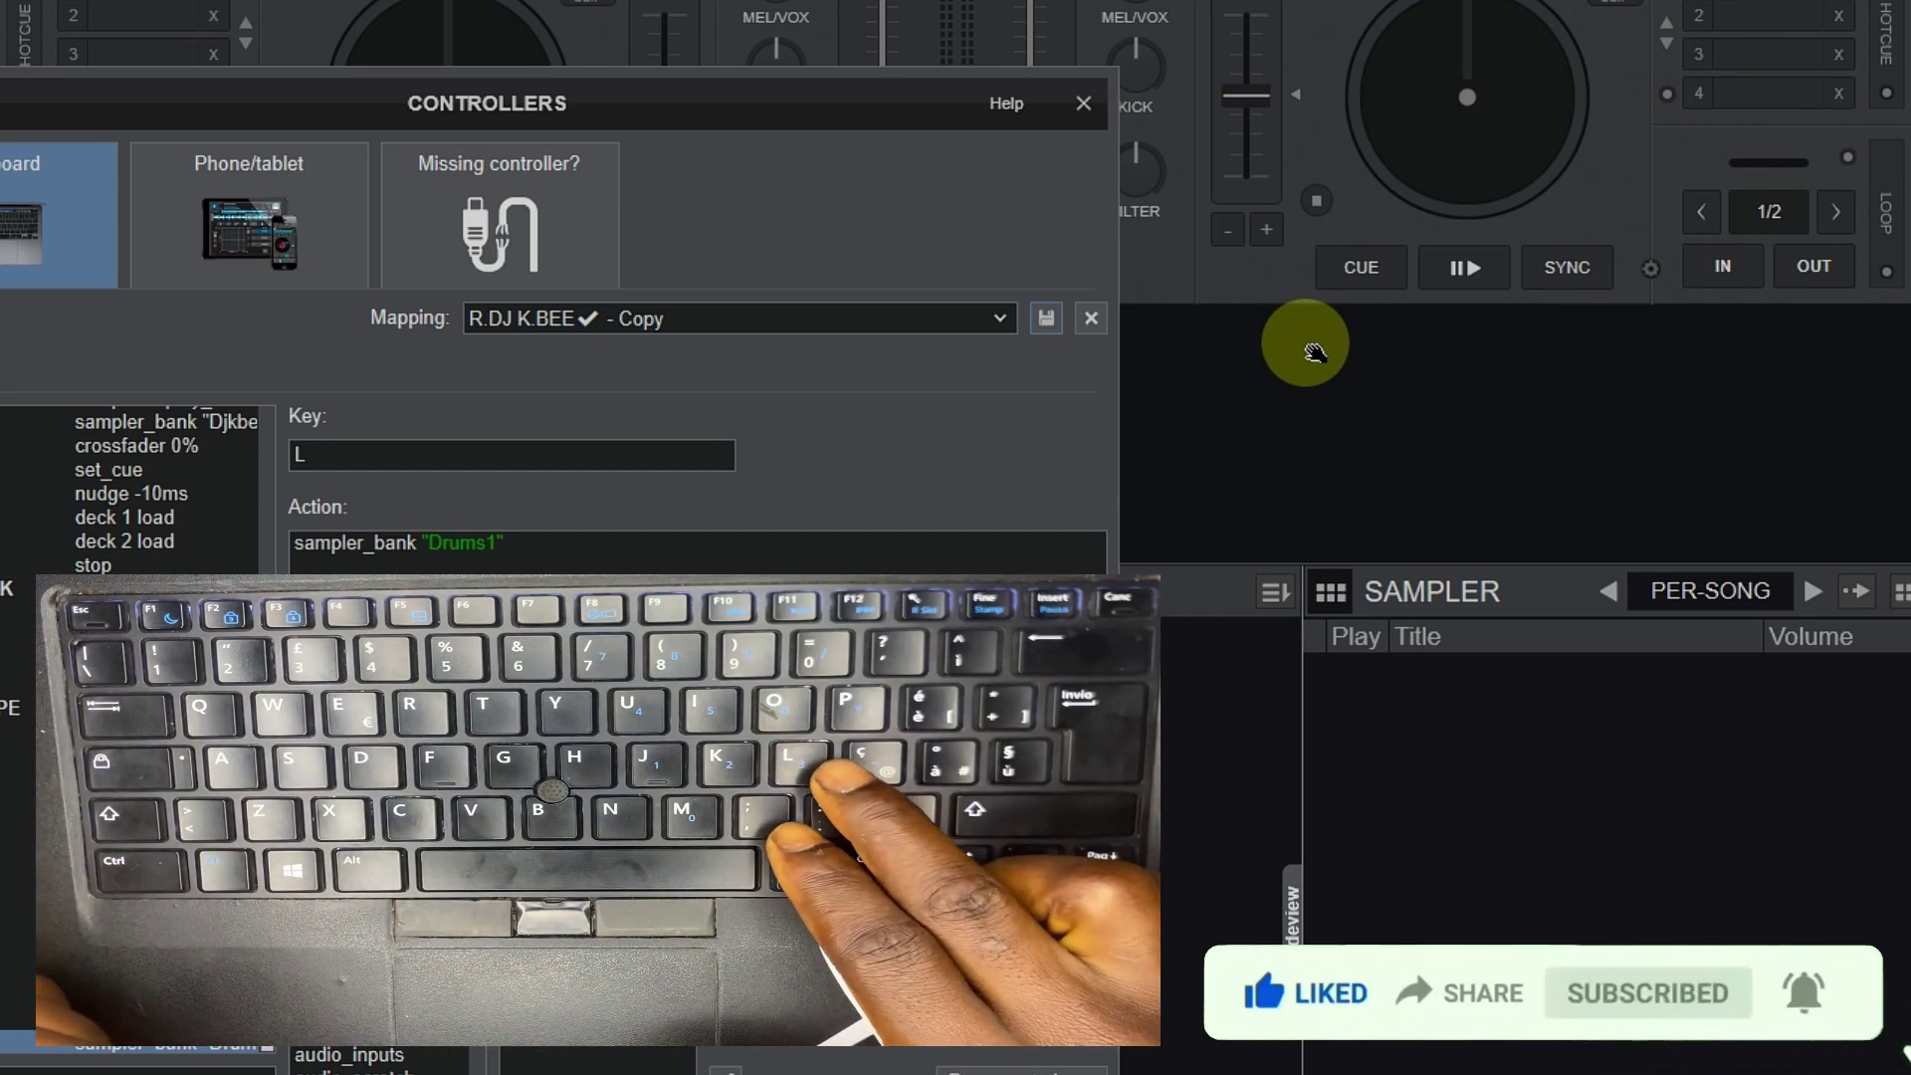
key("l")
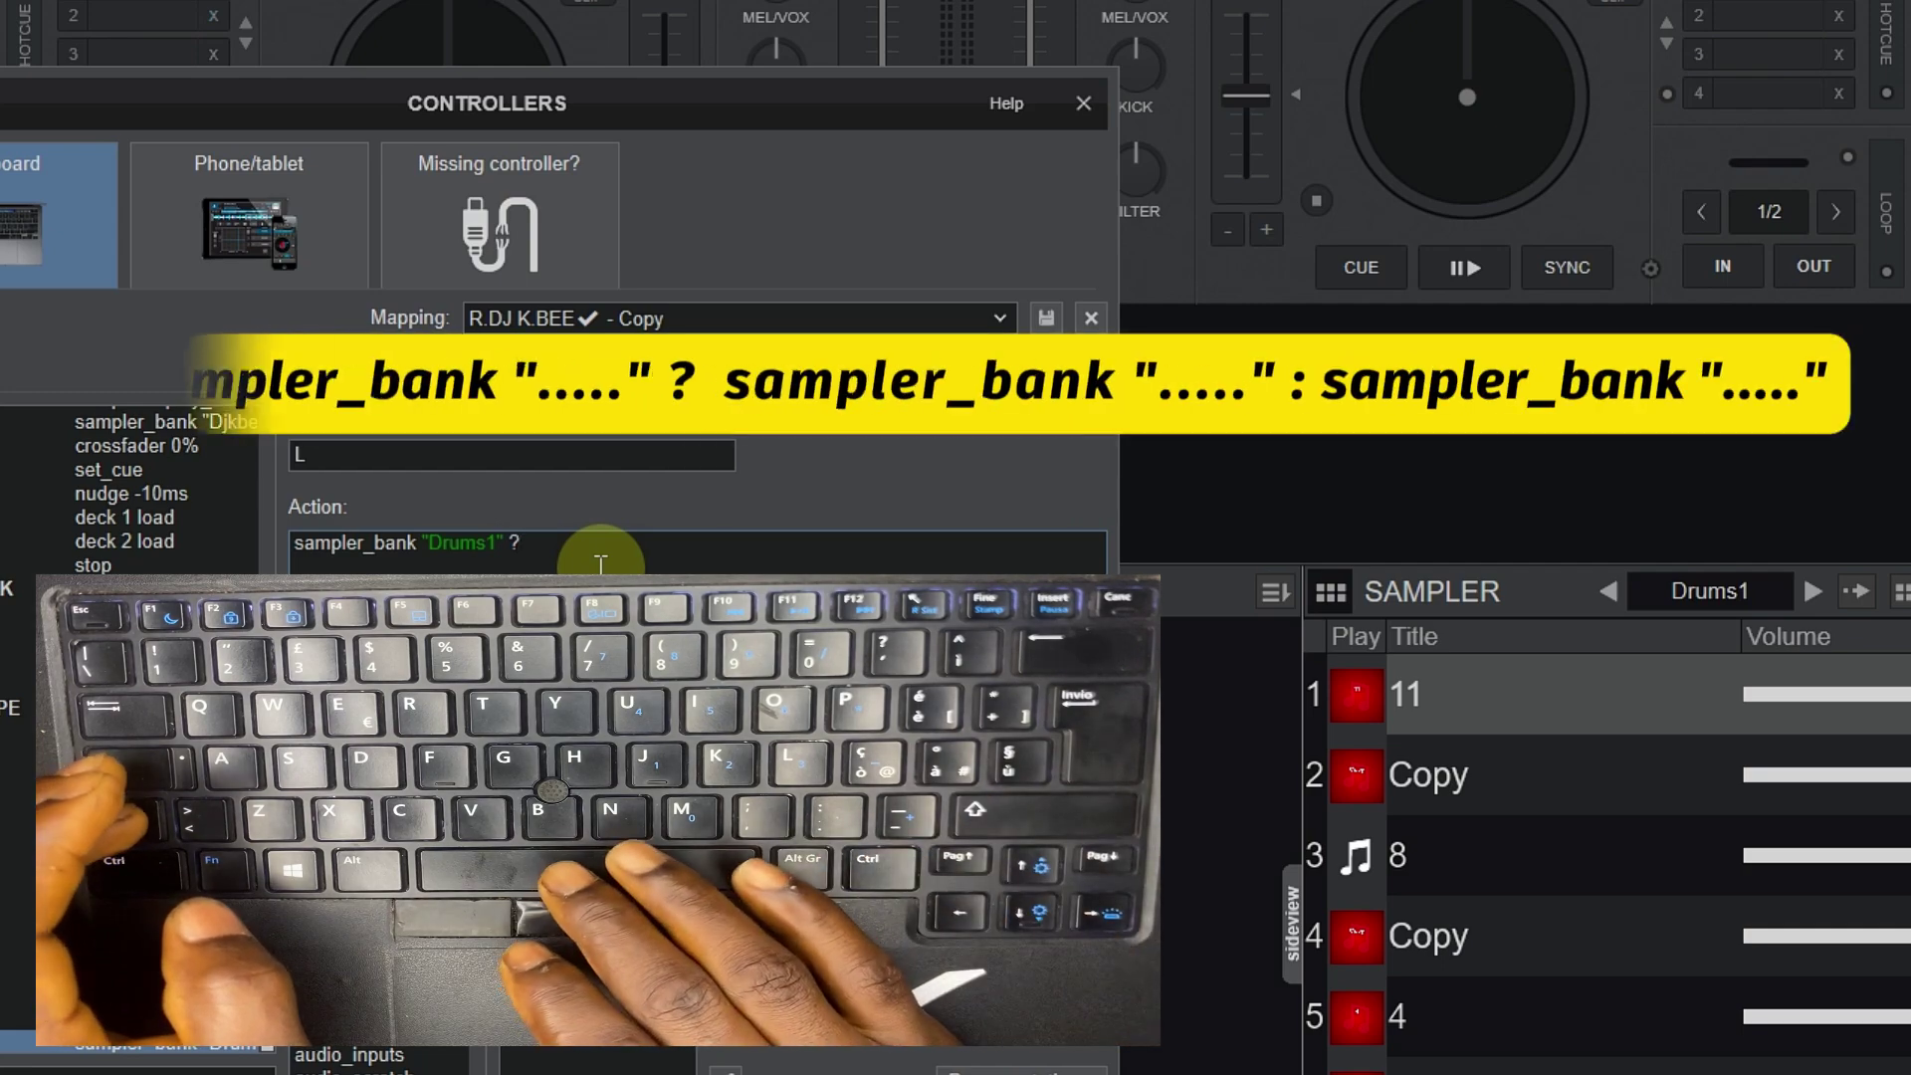
- Extend the L key's action to sampler_bank "Drums1" ? sampler_bank "Djkbee" followed by a colon
type("sa")
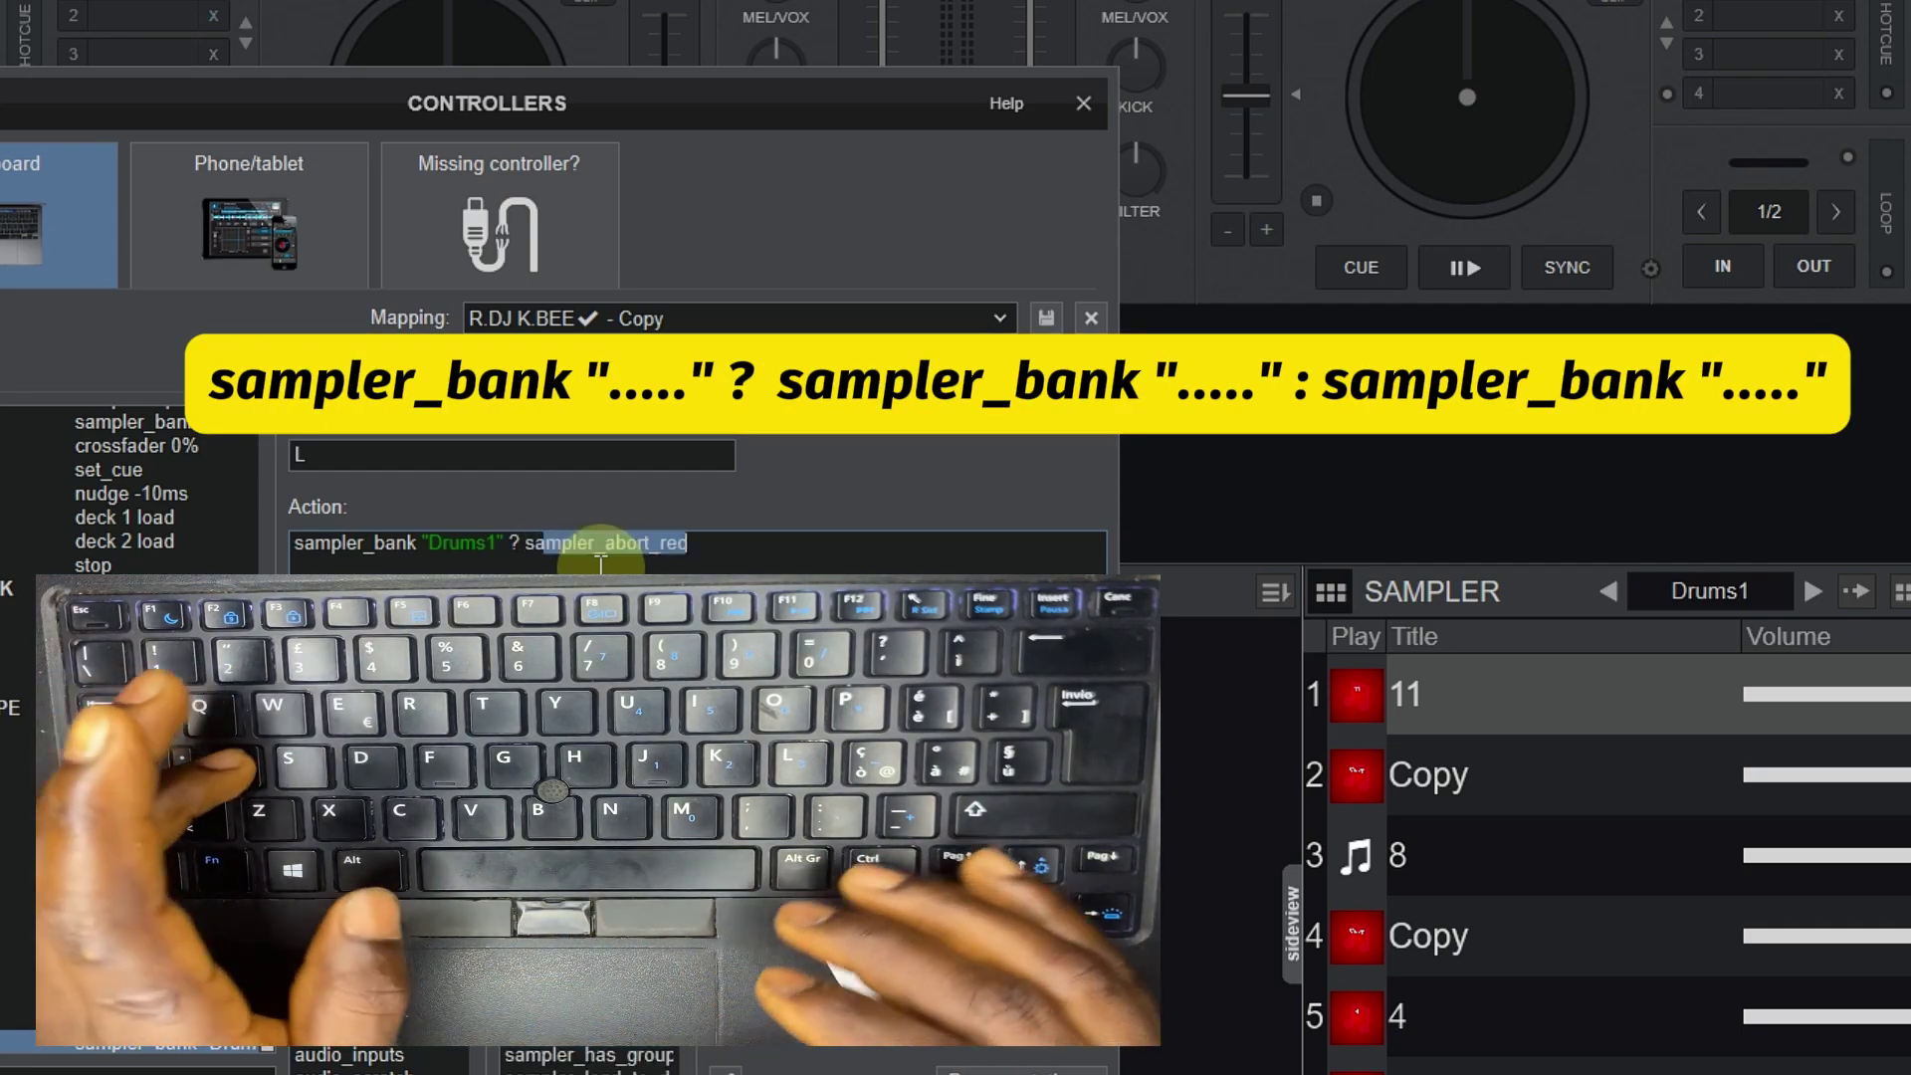
type("m")
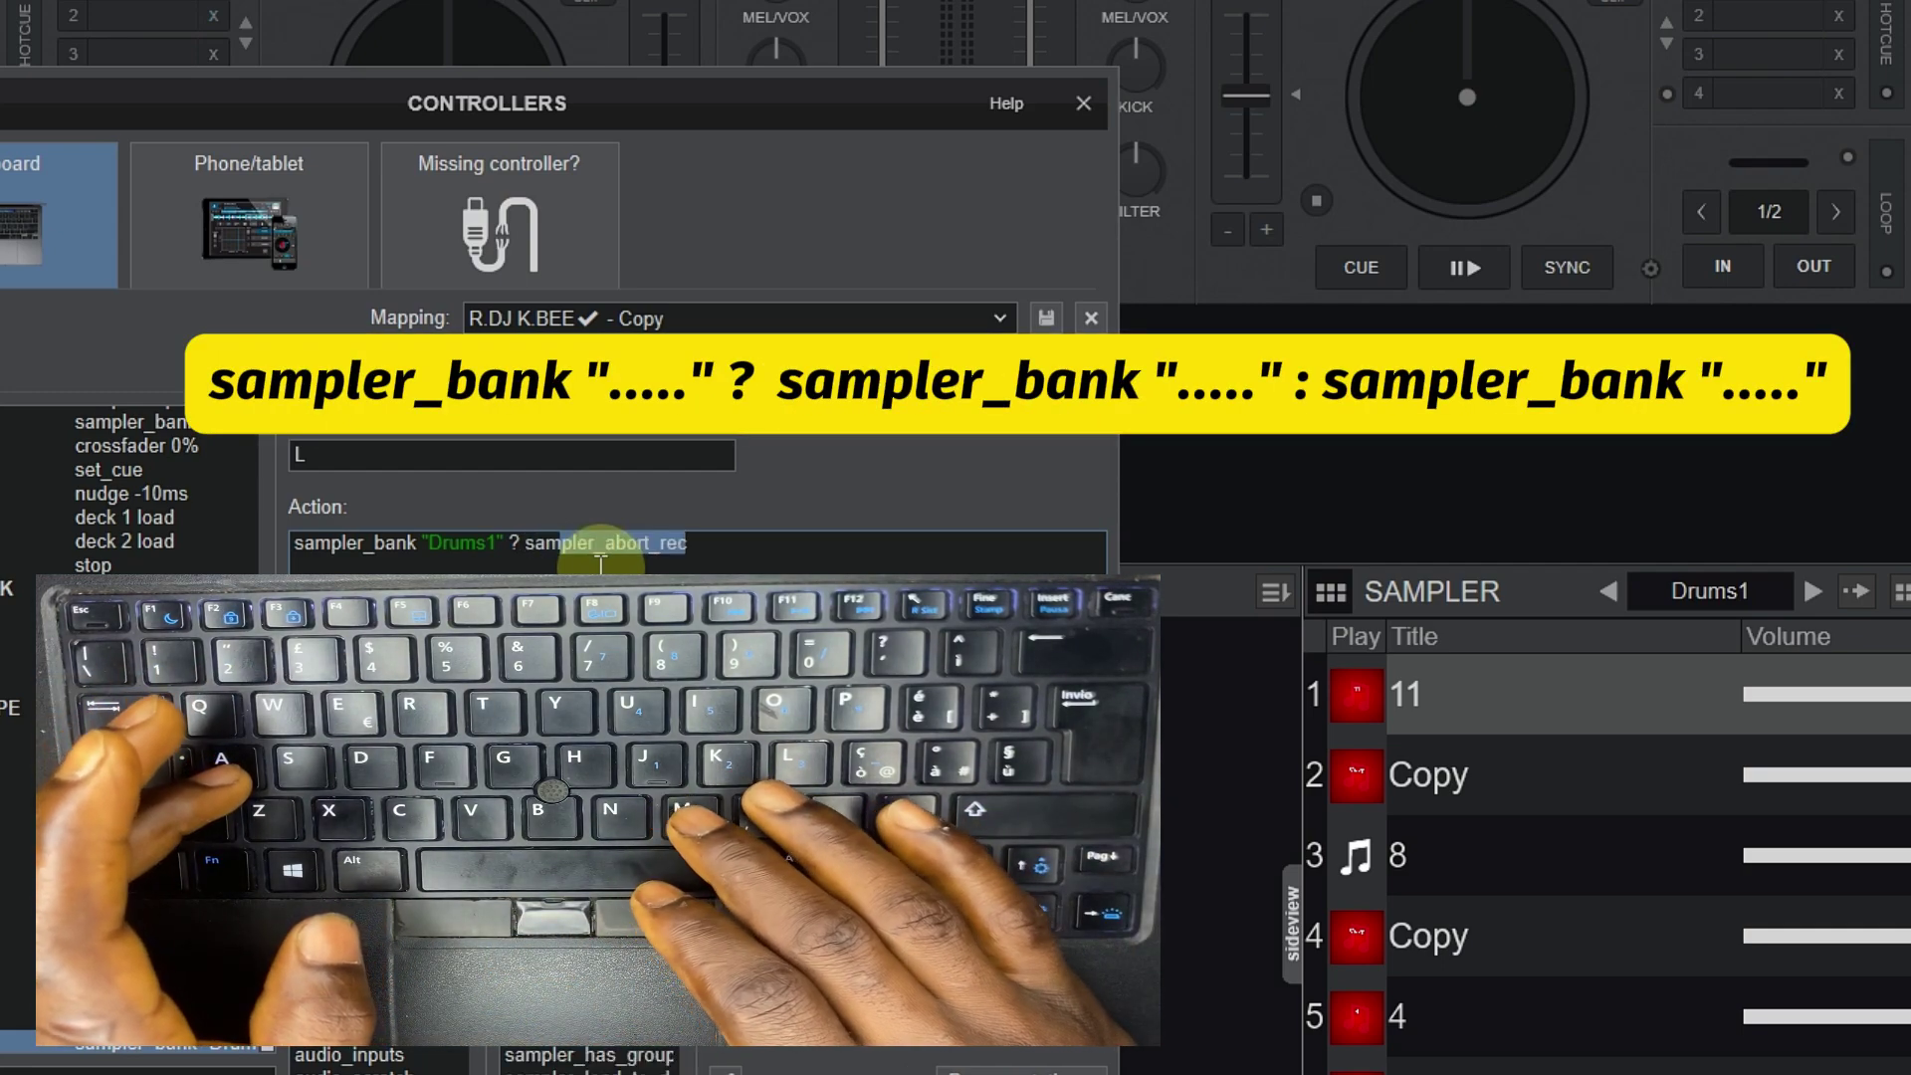
type("pler")
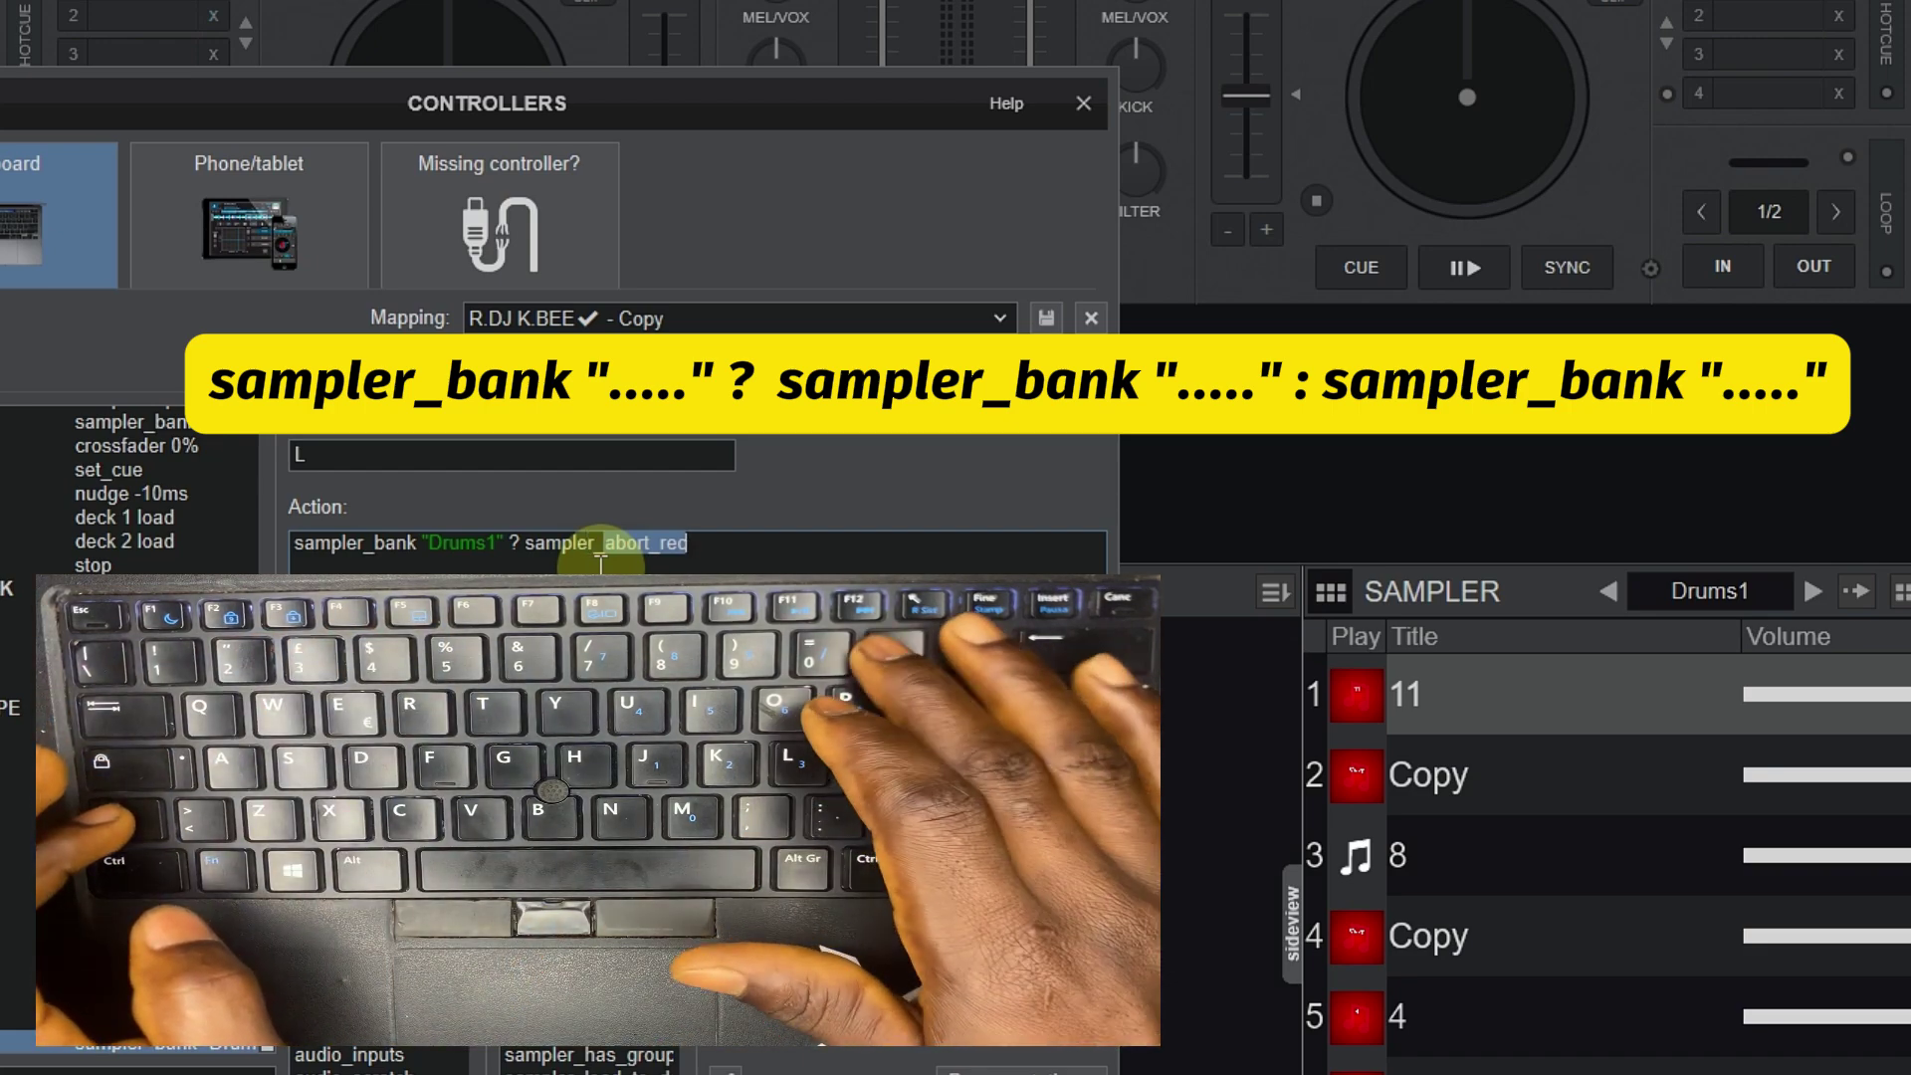
type("_b")
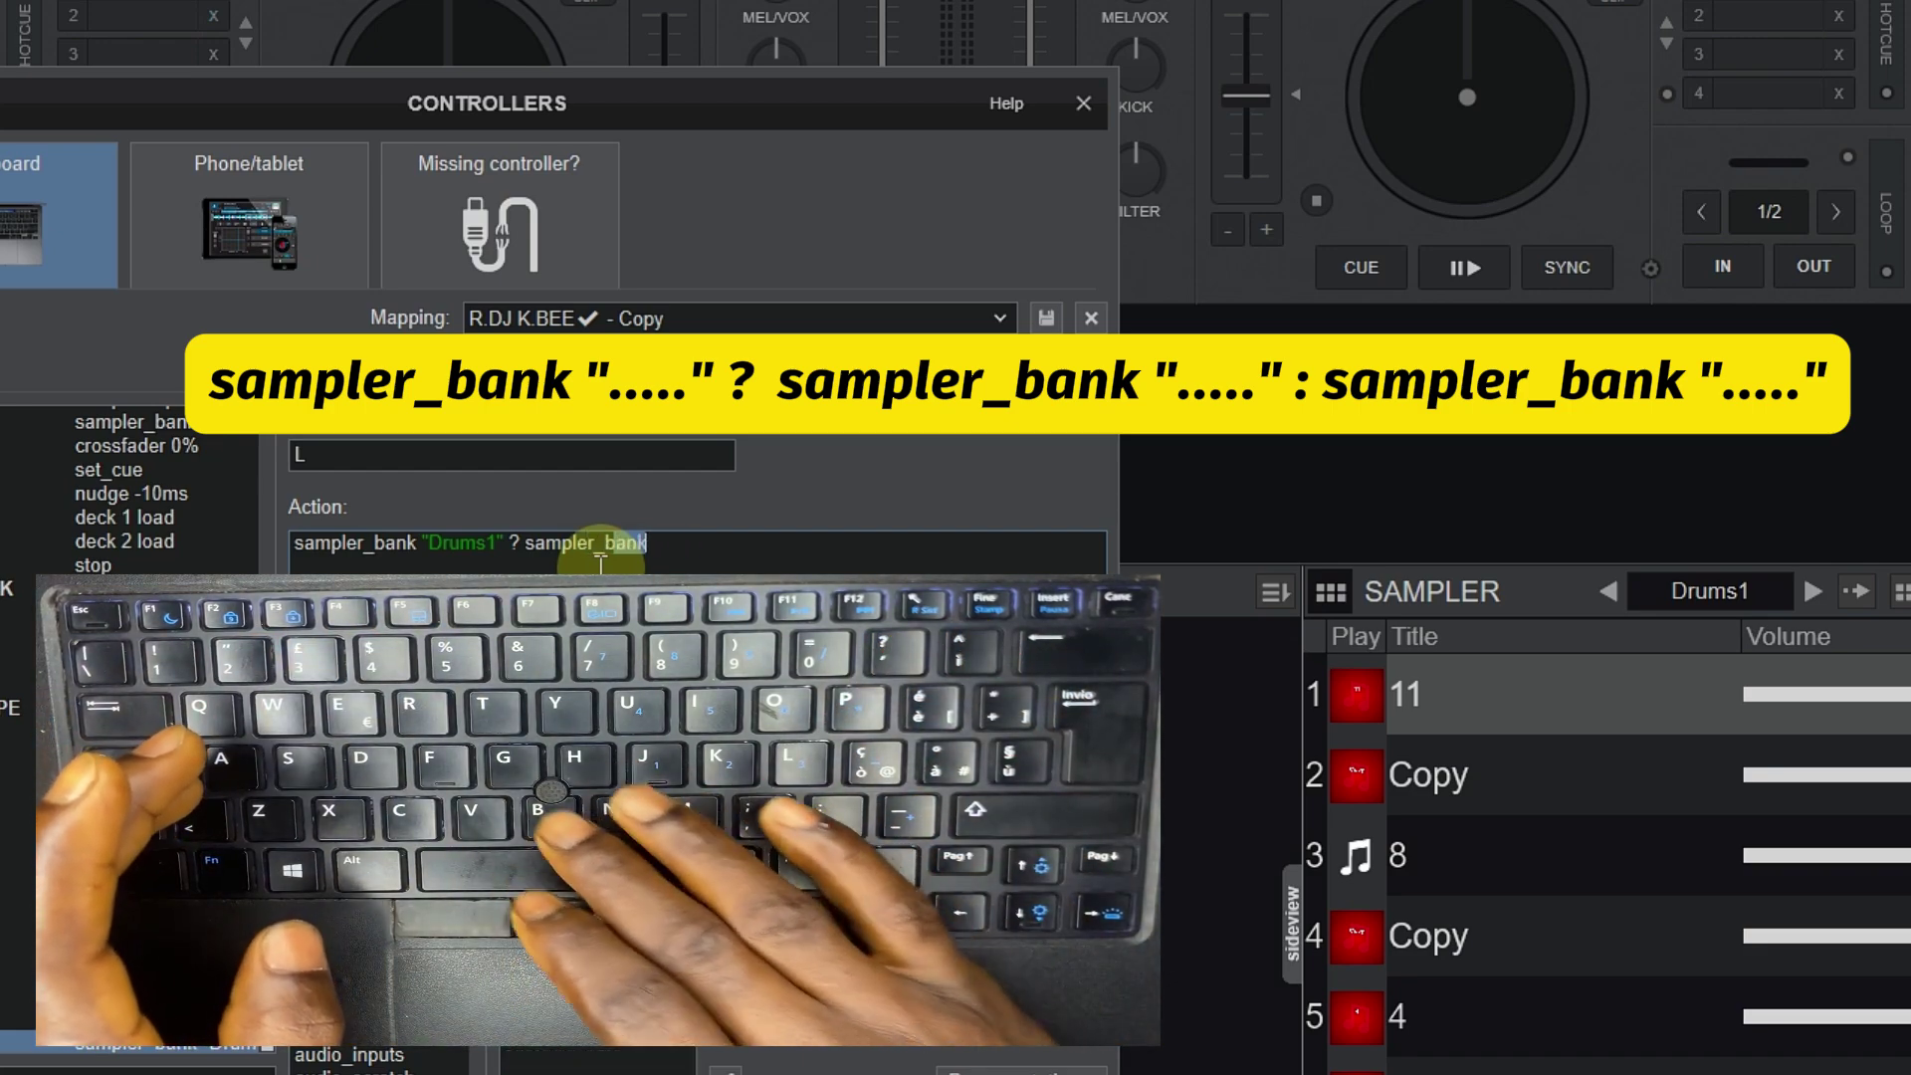
type("ank")
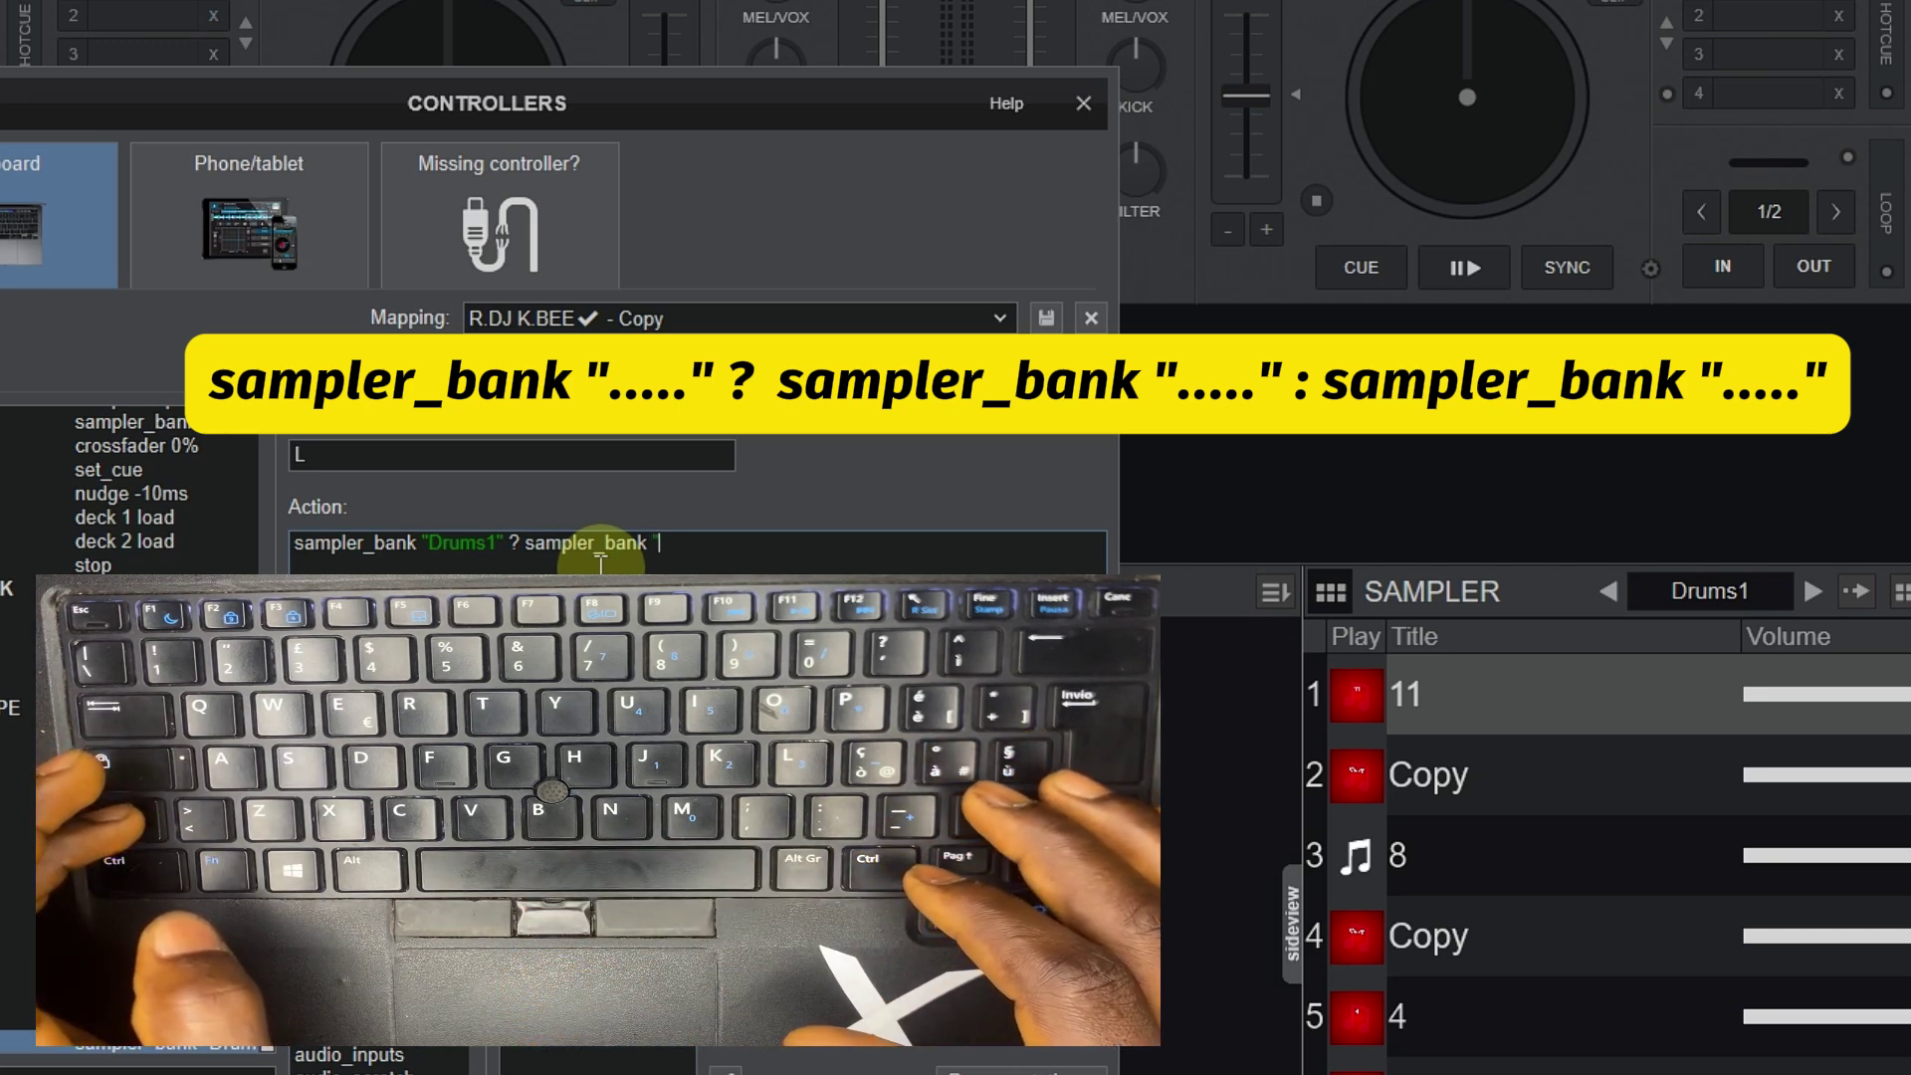
type("\"")
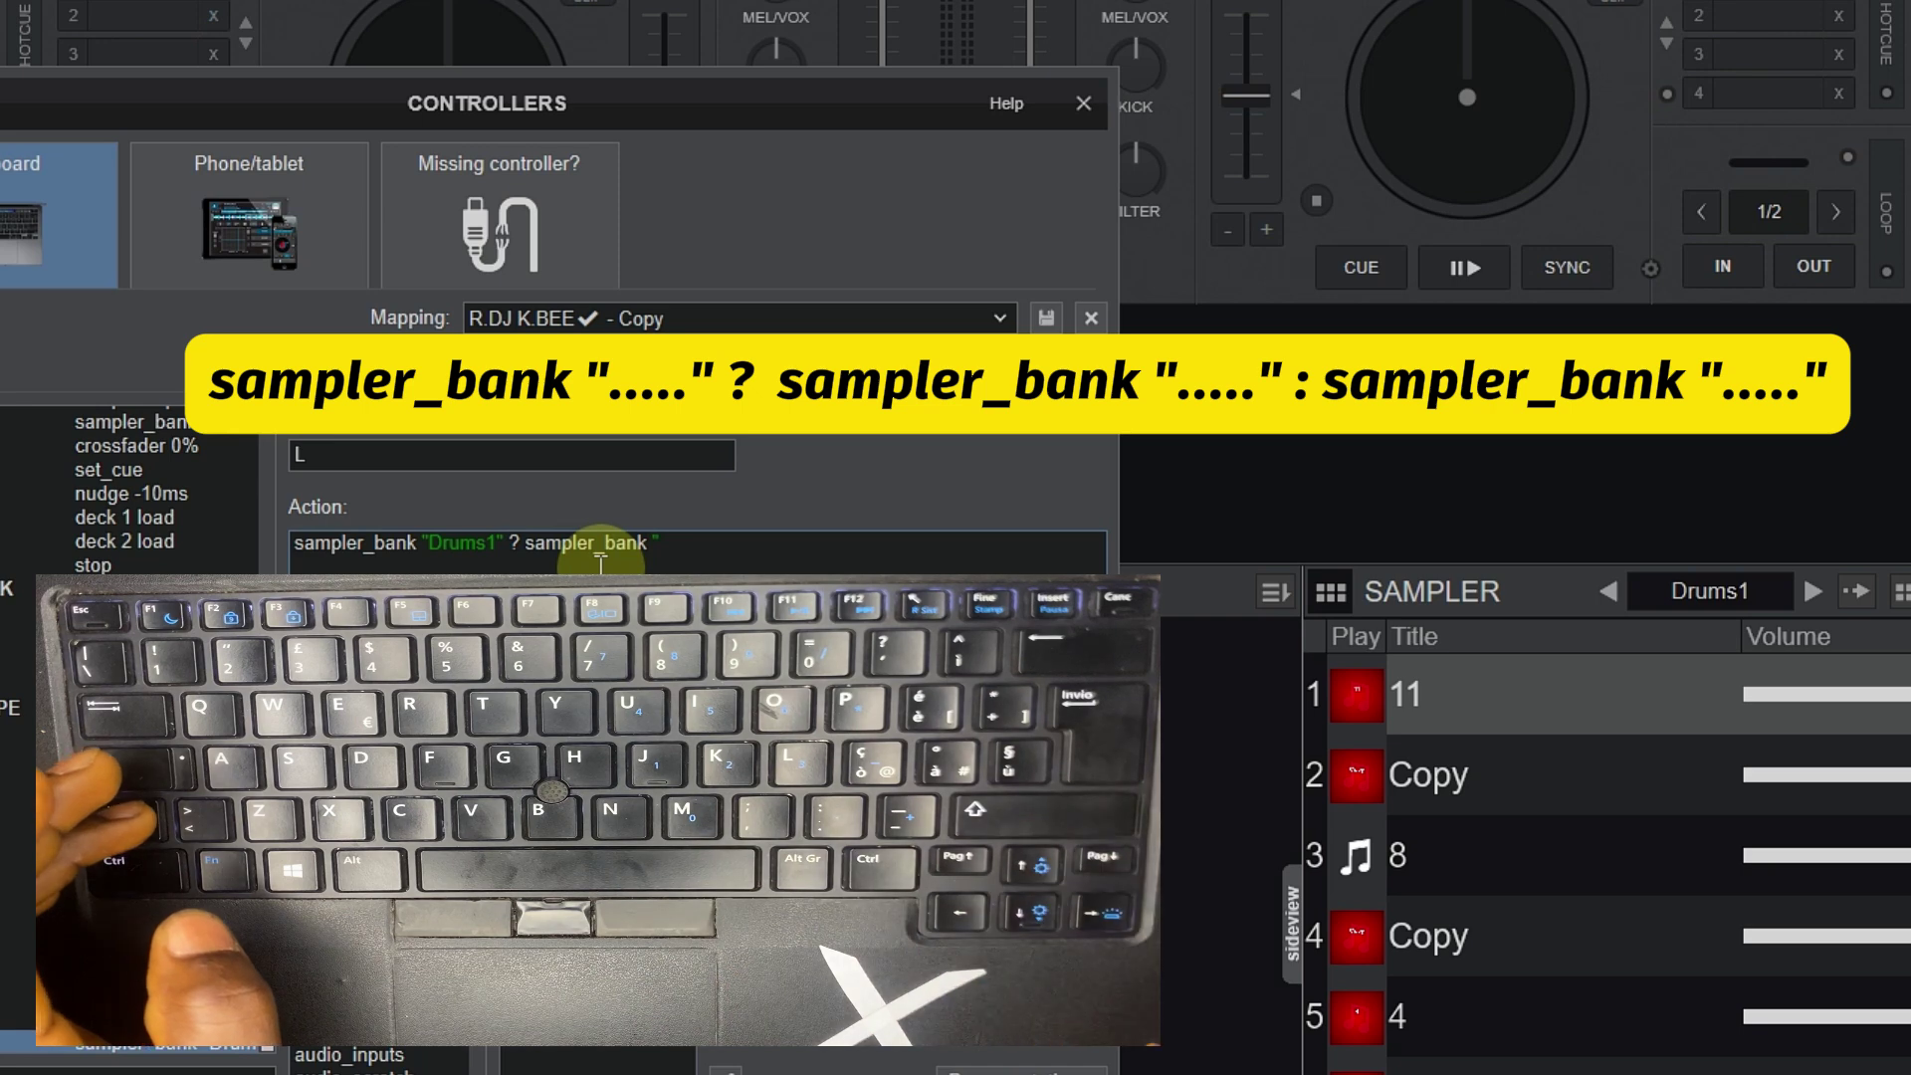
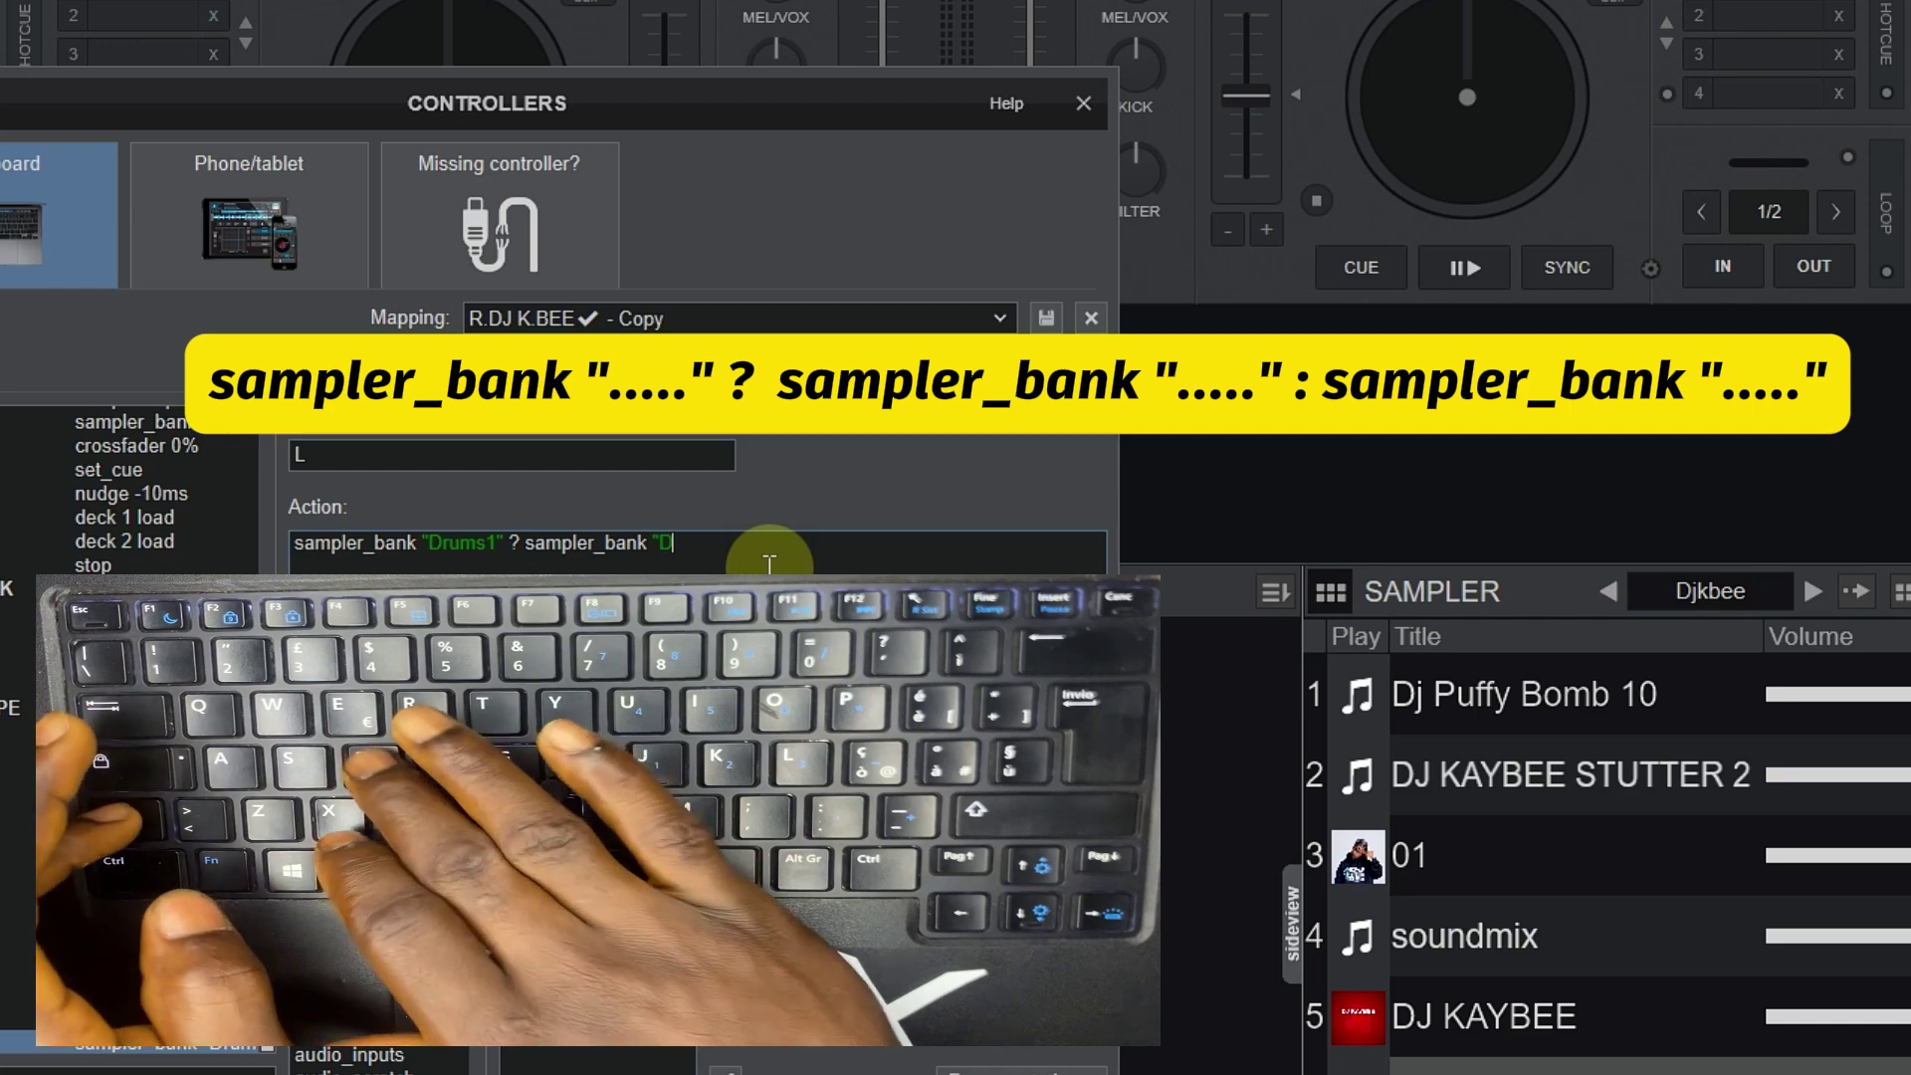
type("Dj")
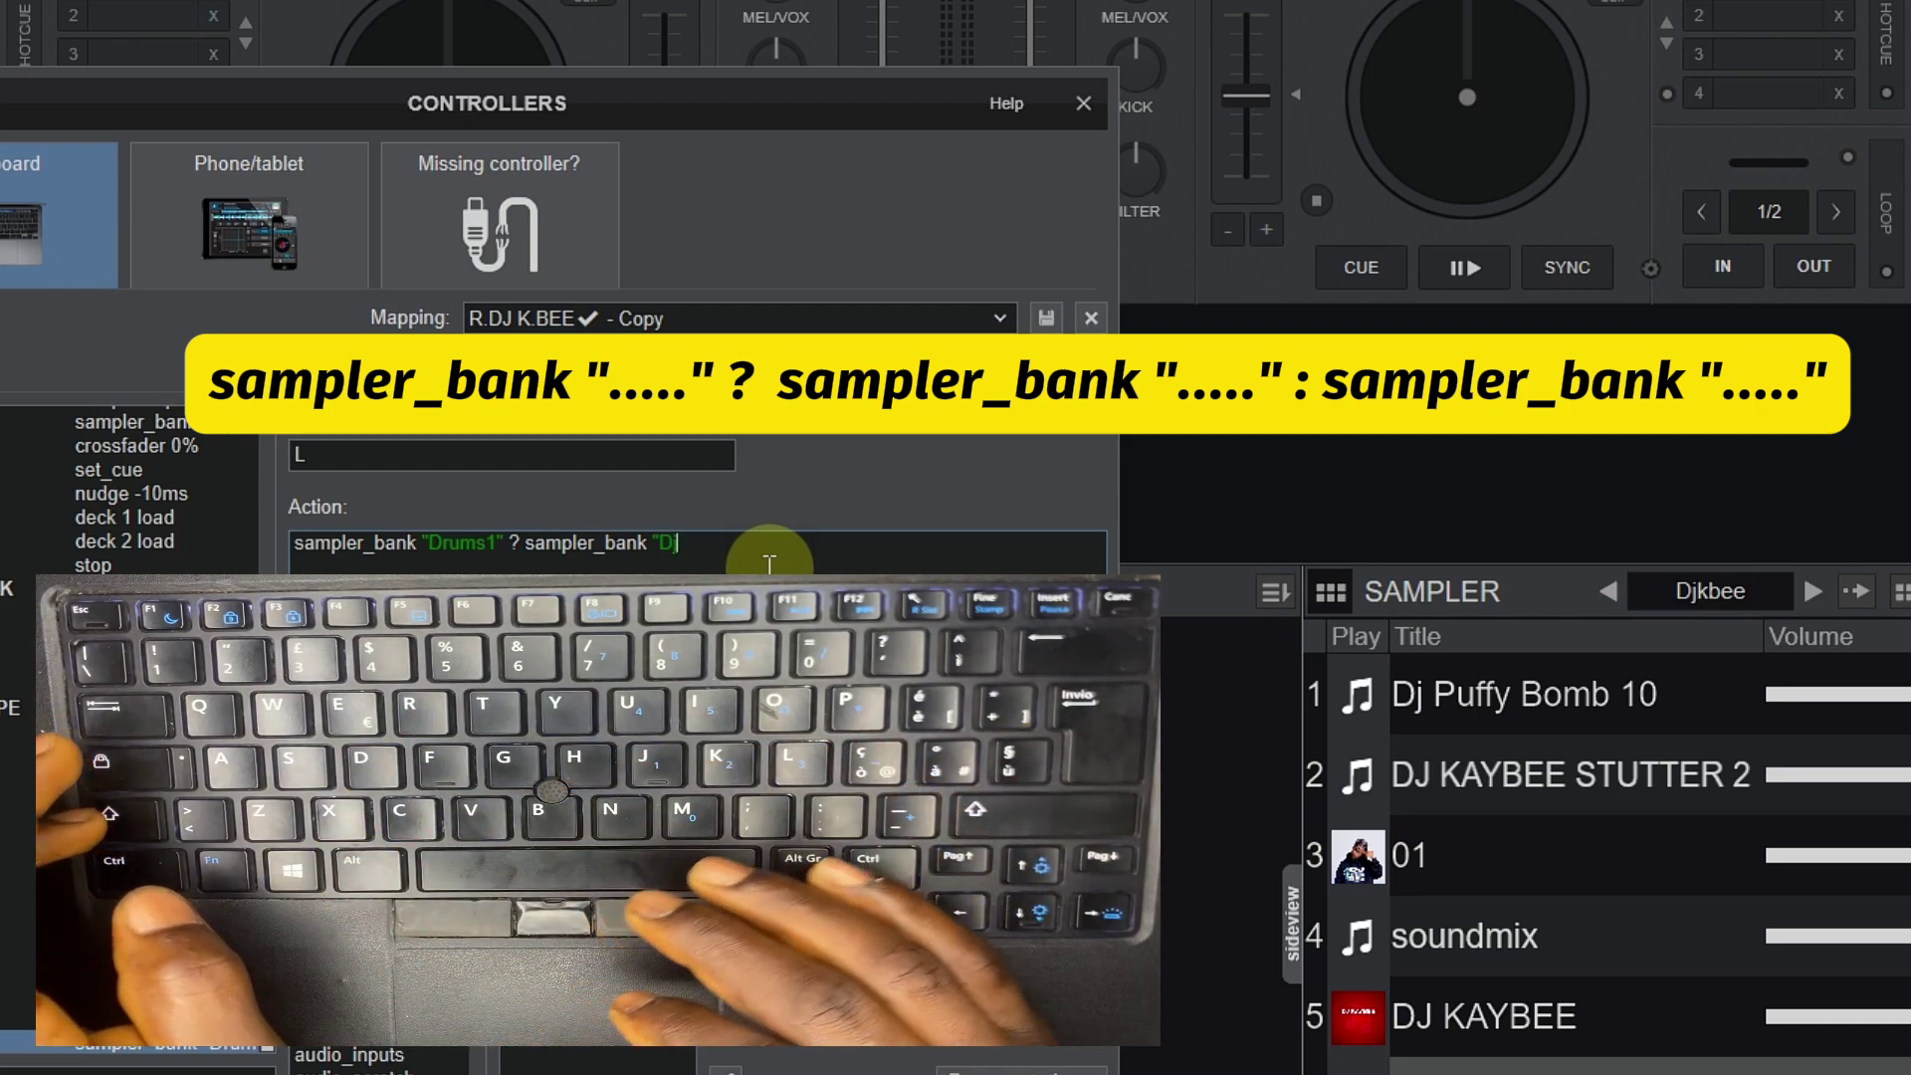
type("kbee\" :")
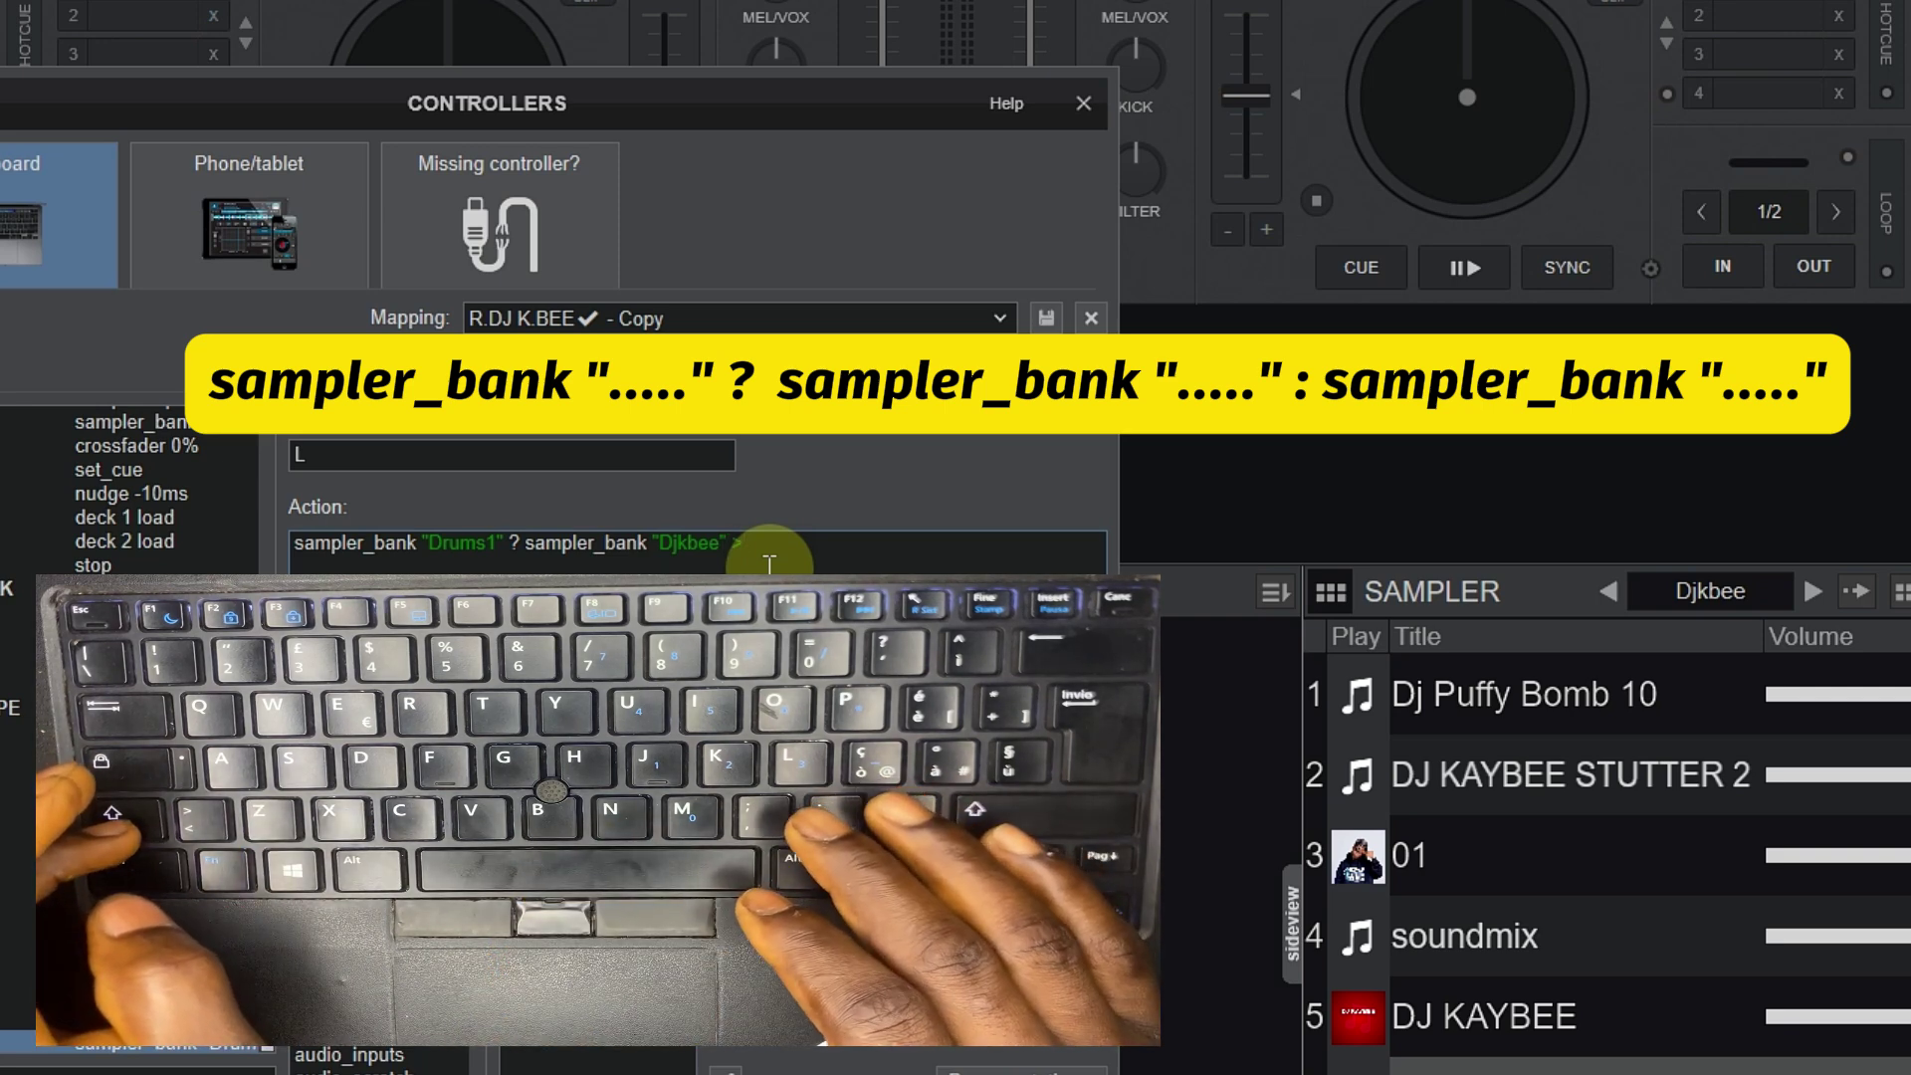
key("BackSpace")
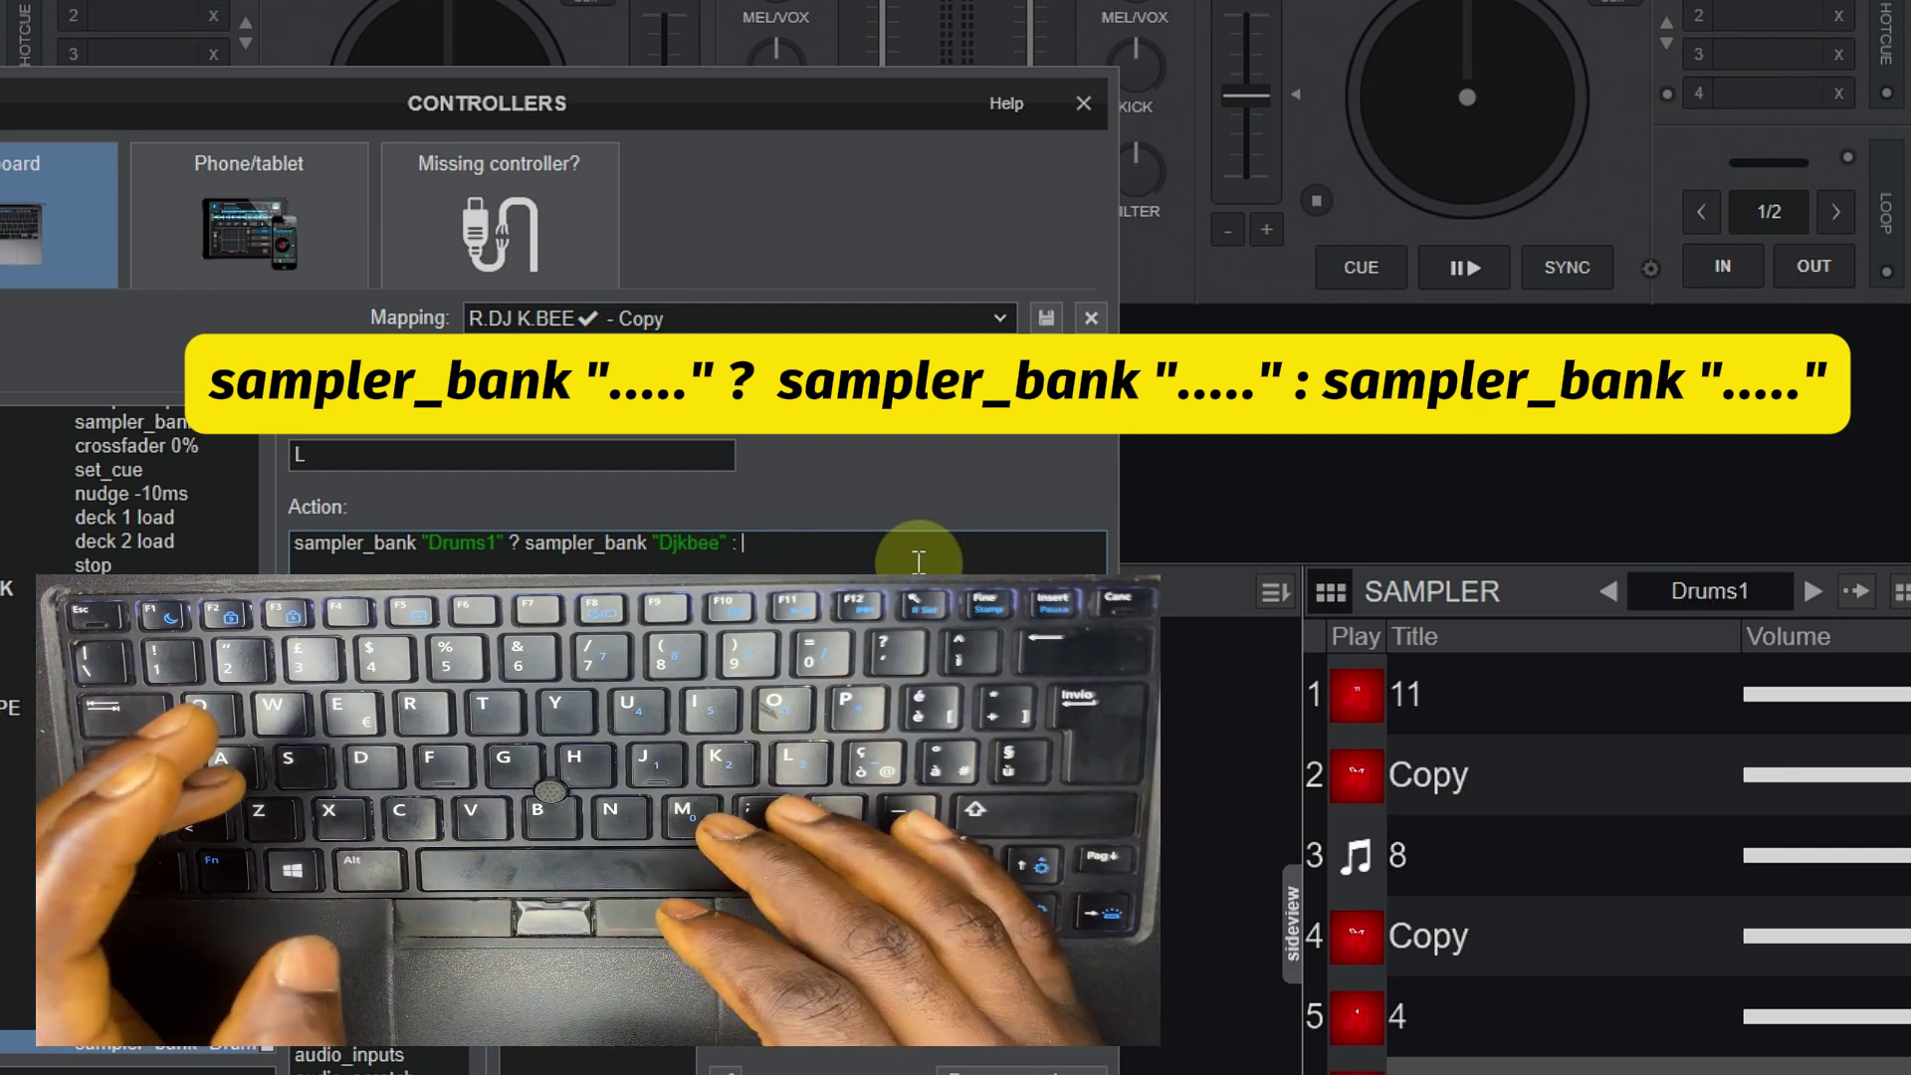
- Complete the L key's conditional action after the colon with sampler_bank "Drums1"
type("sampl")
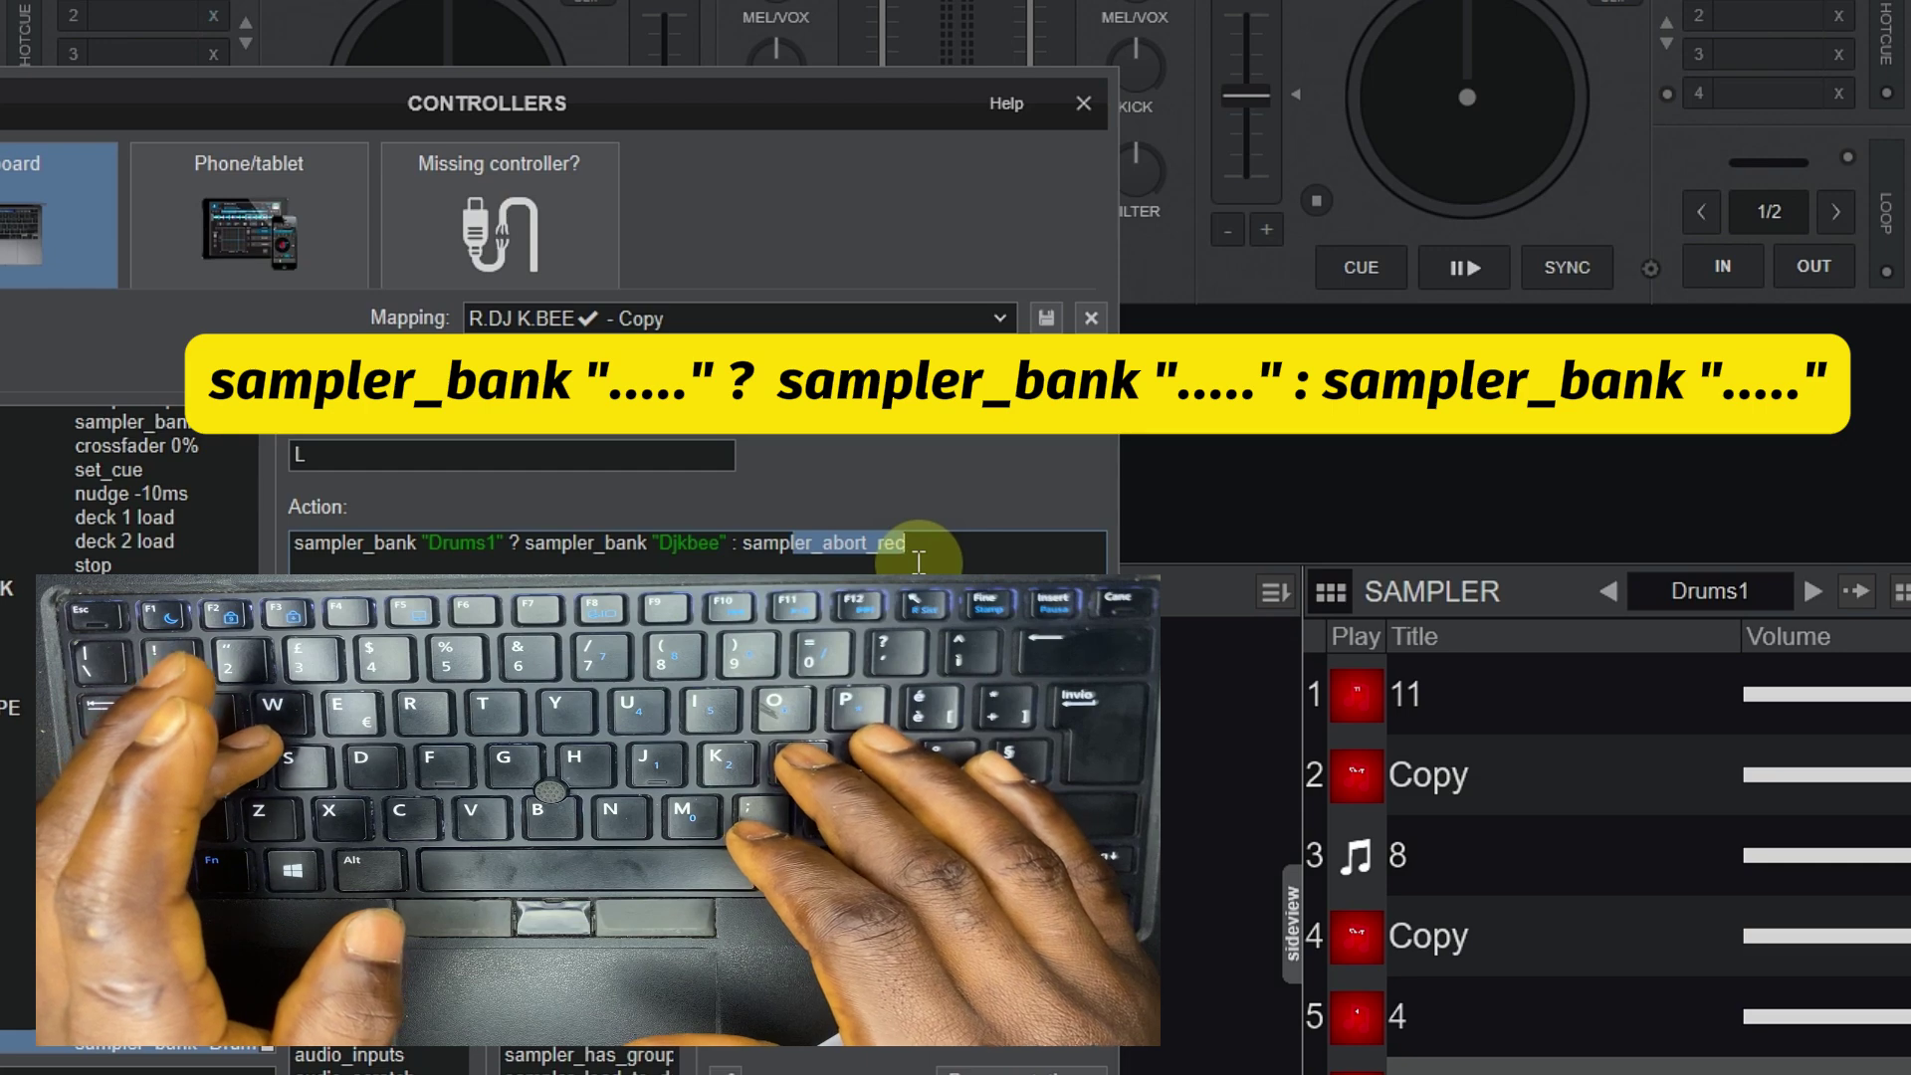
type("er")
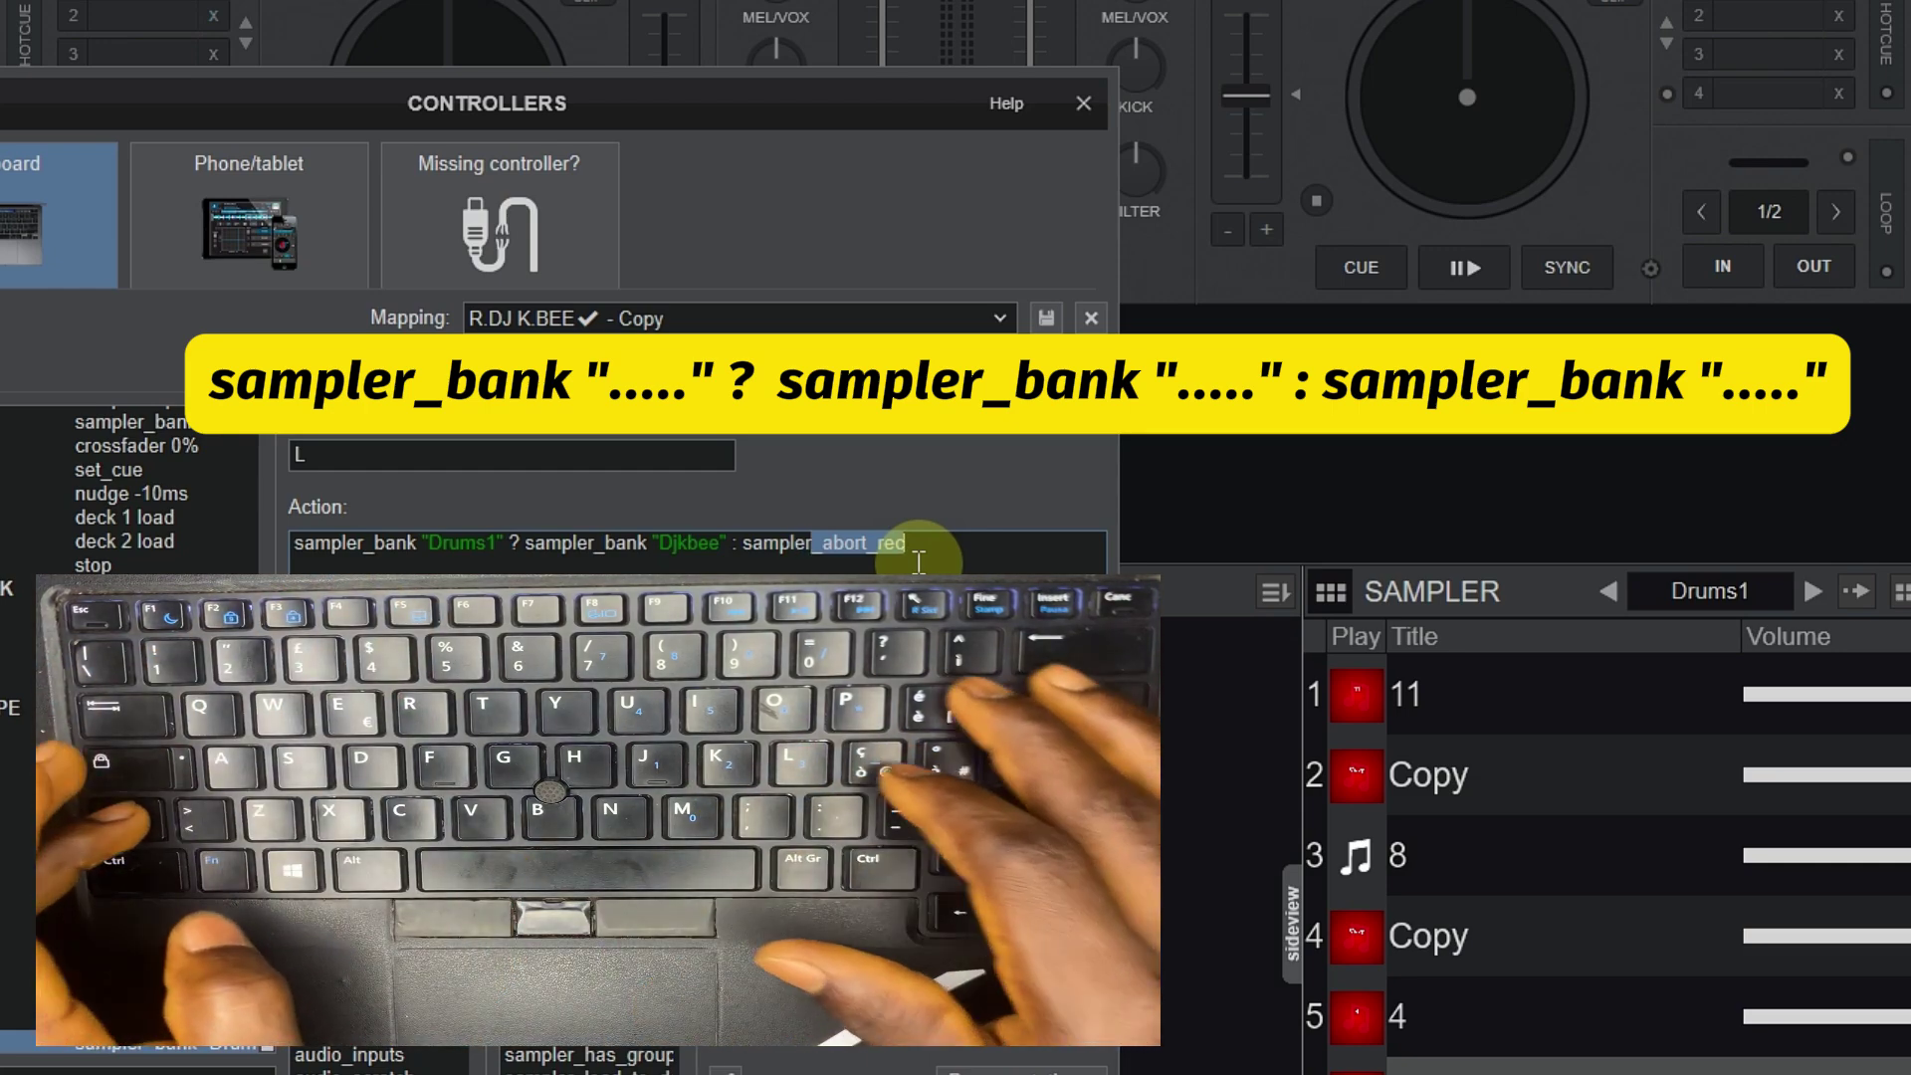
type("_bank")
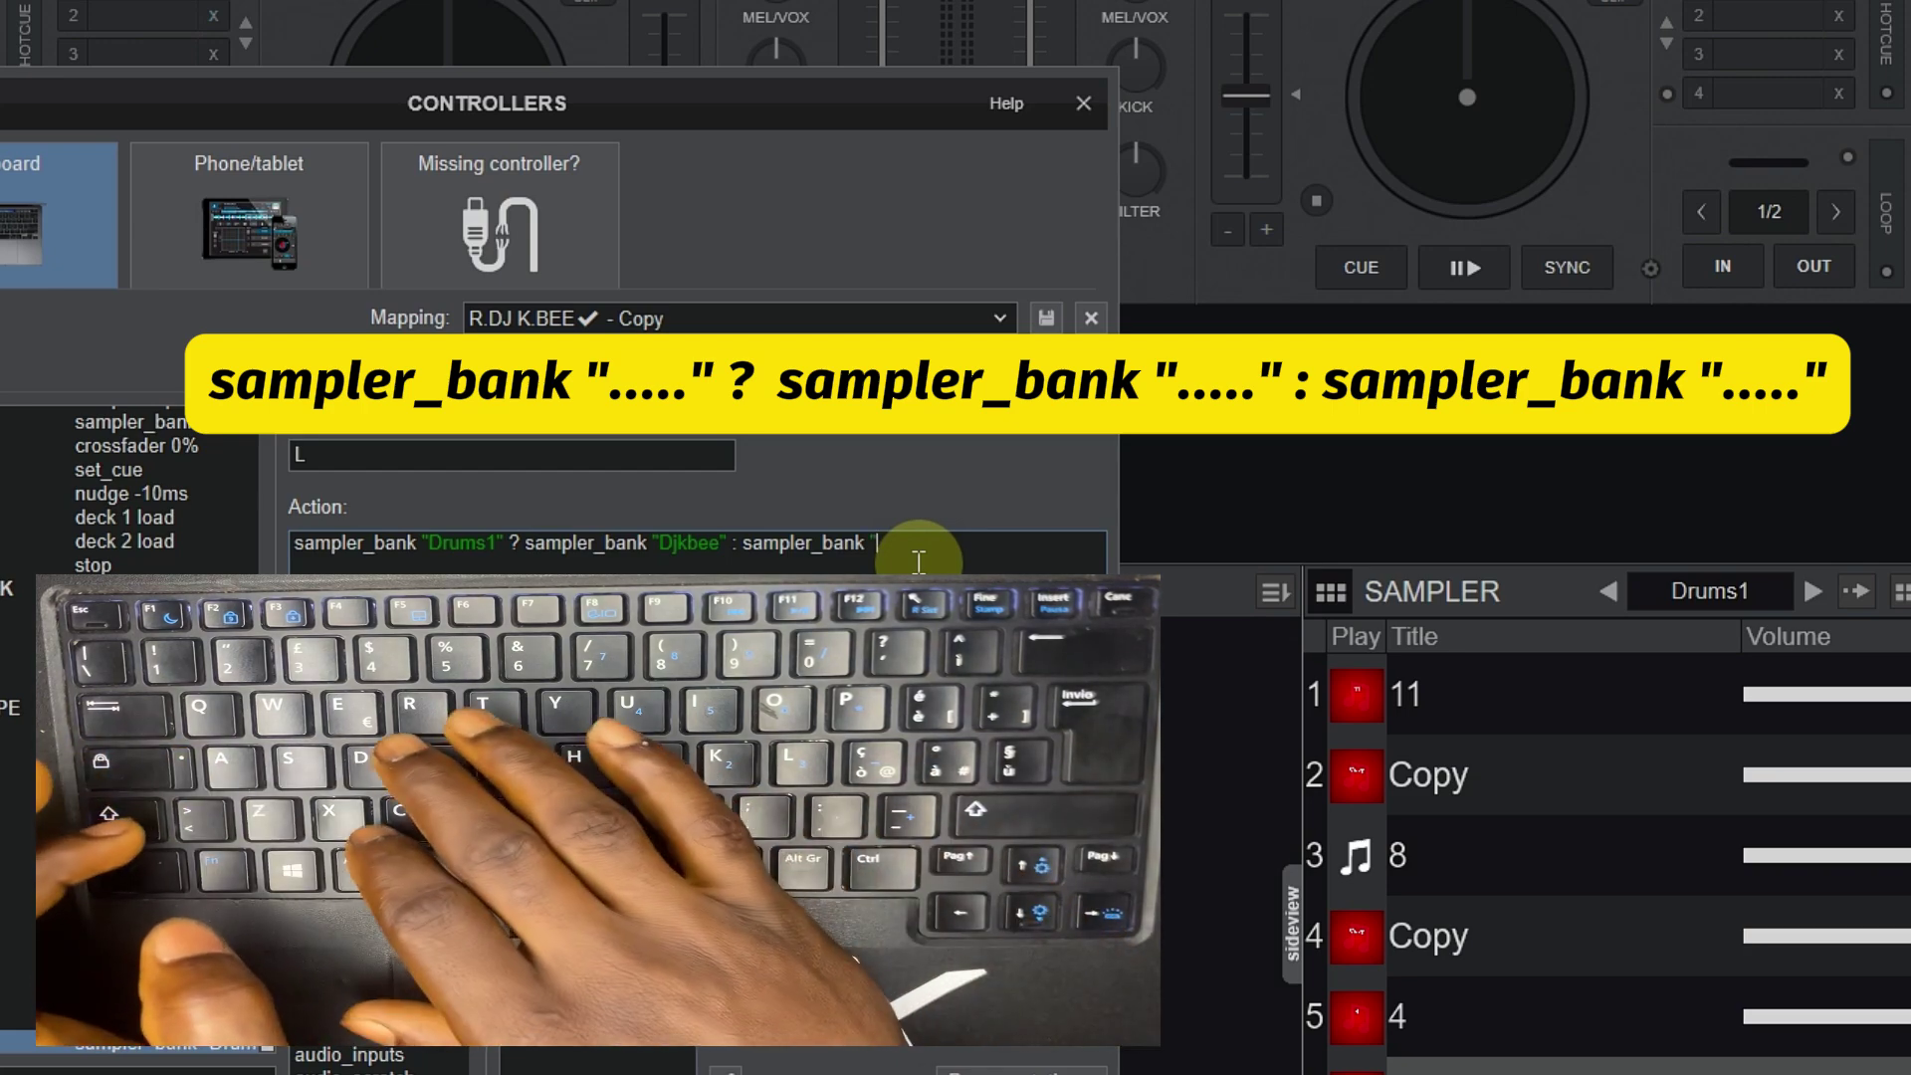
type("Dru")
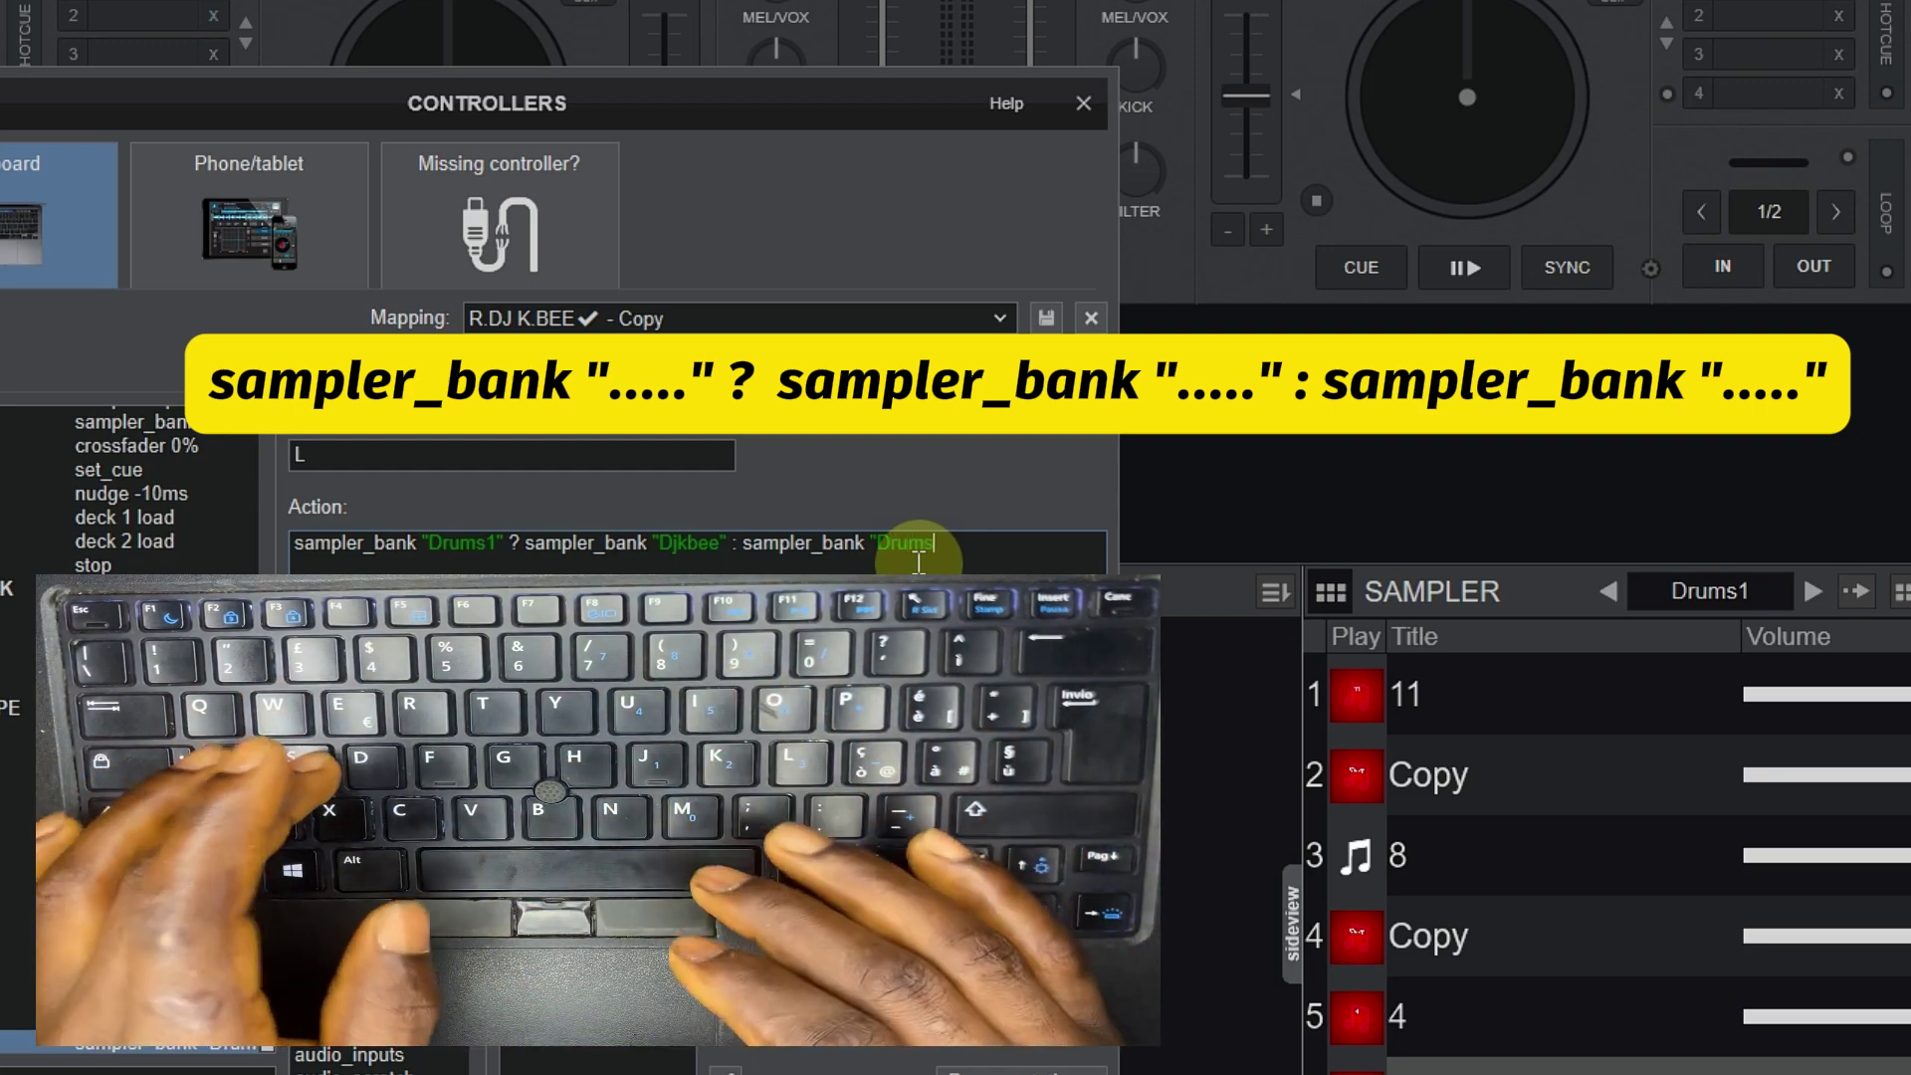
type("ms1")
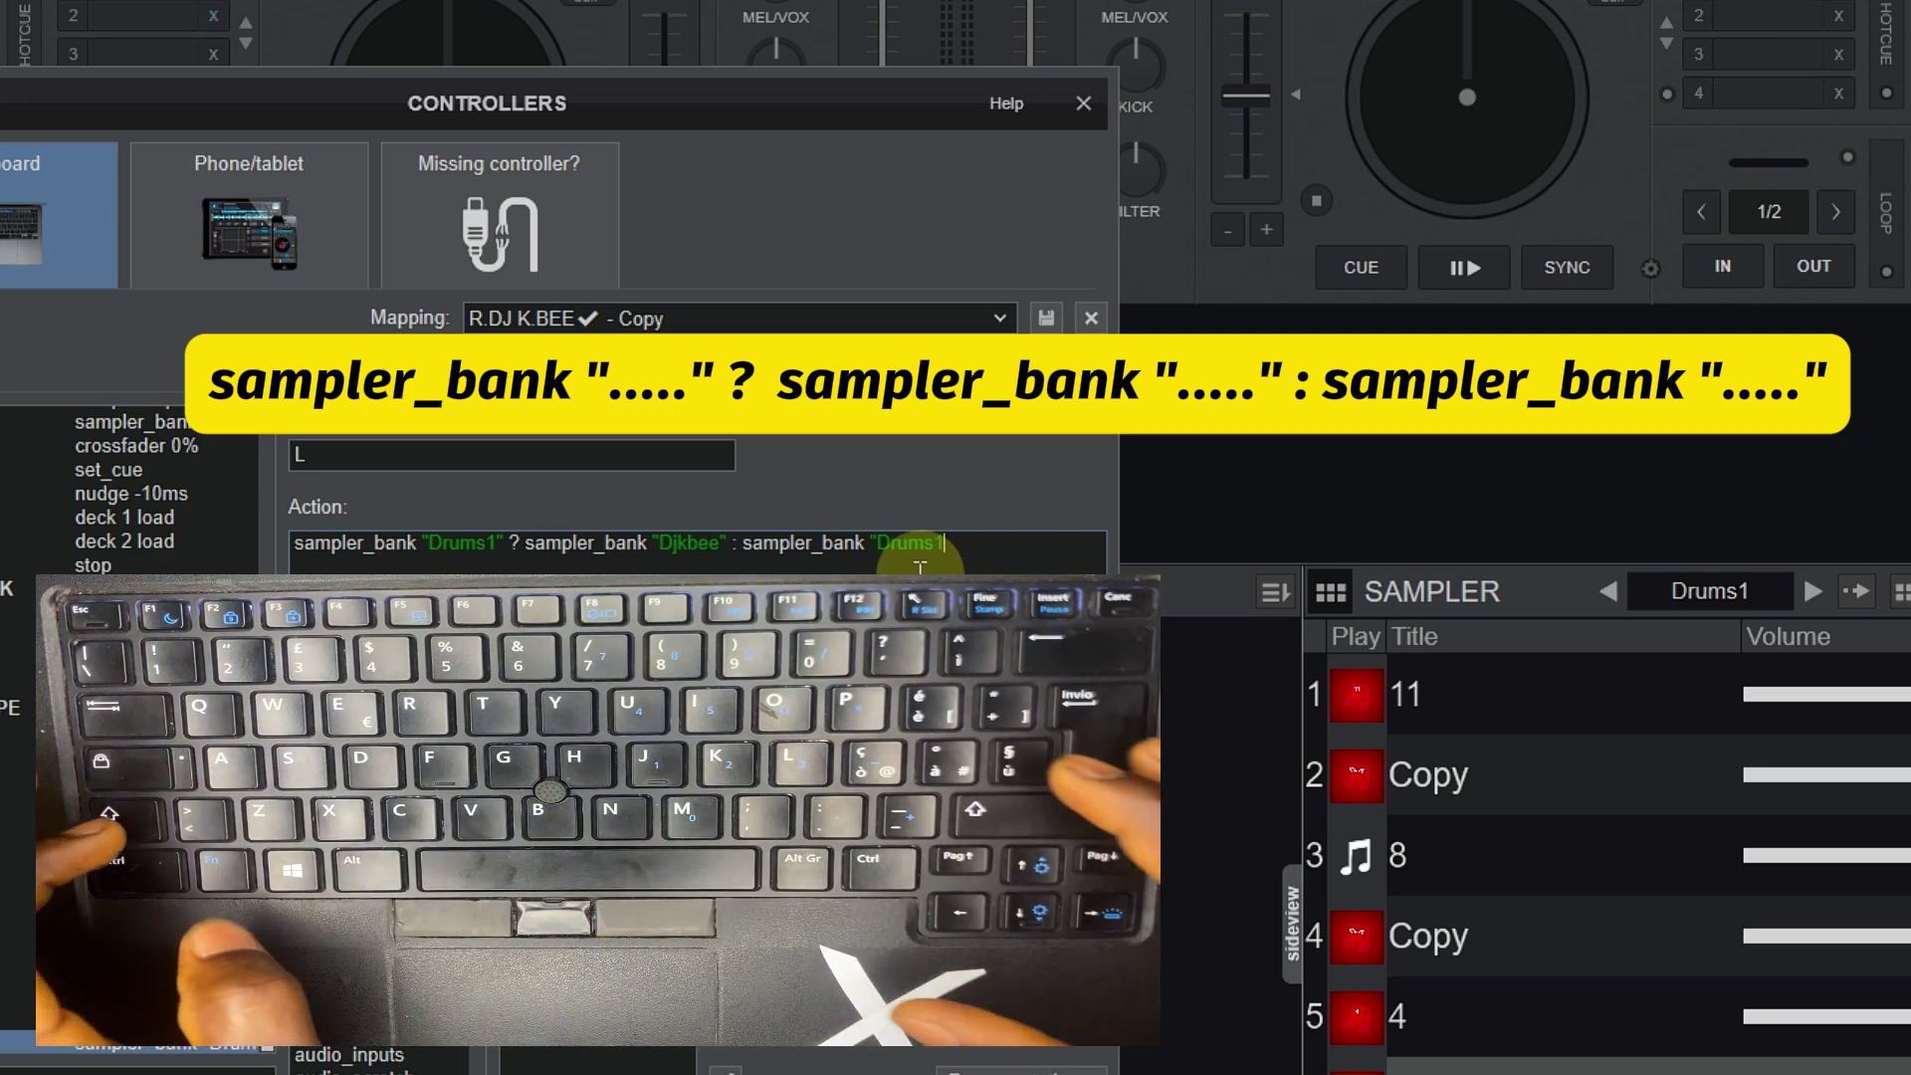
type("\"")
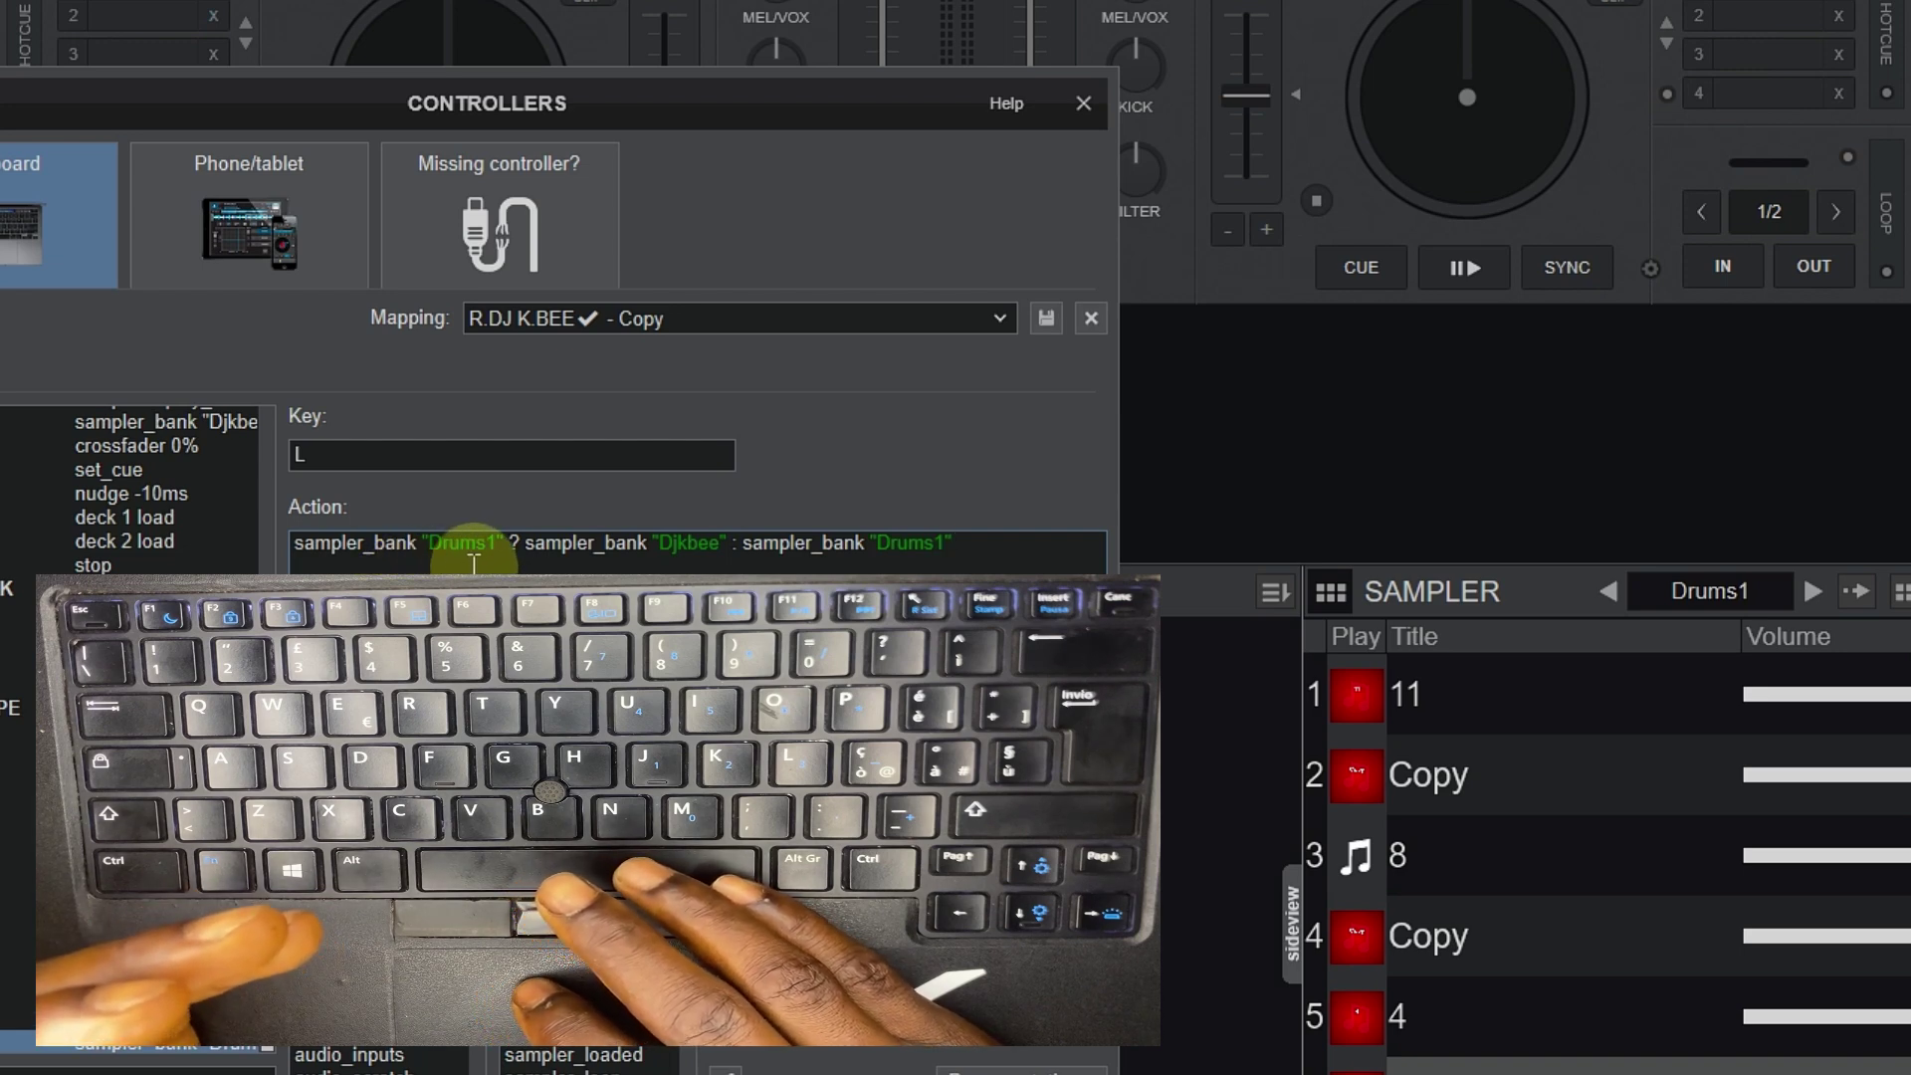
triple_click(448, 546)
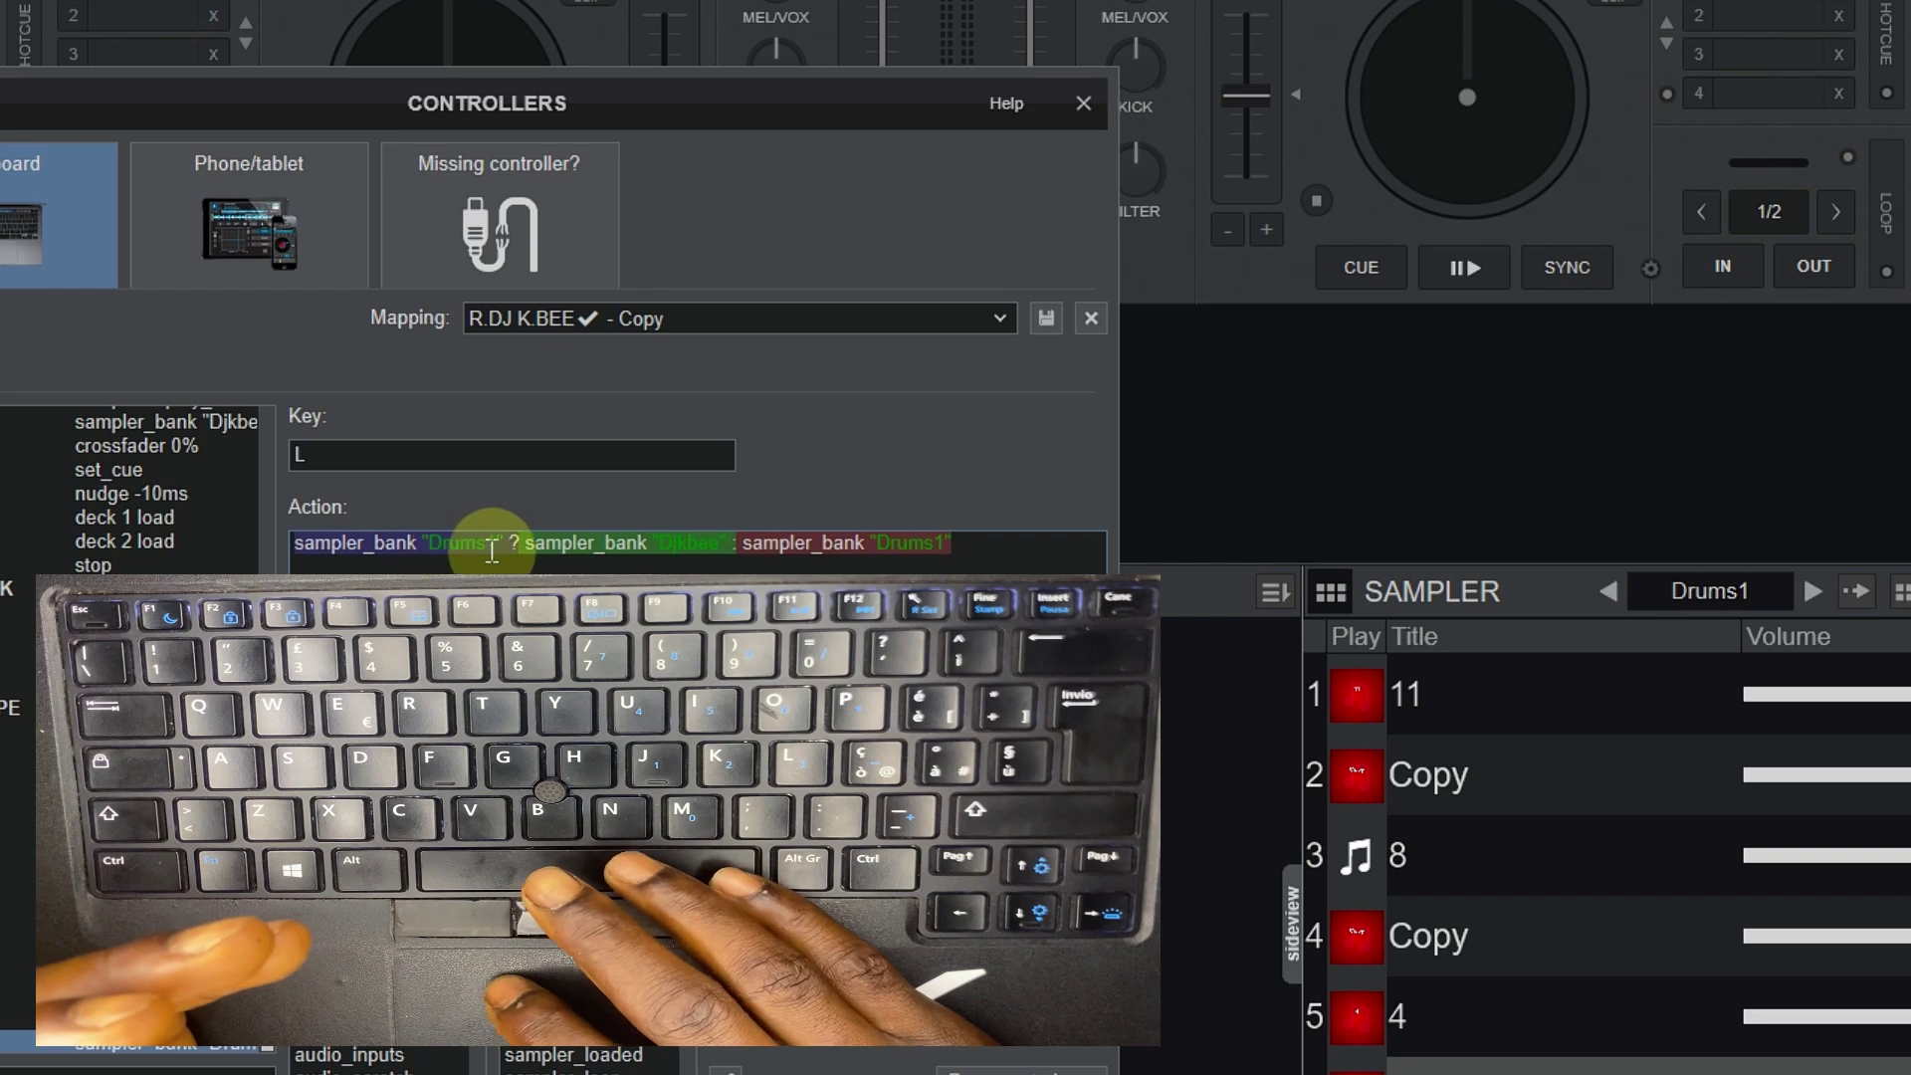
left_click(482, 546)
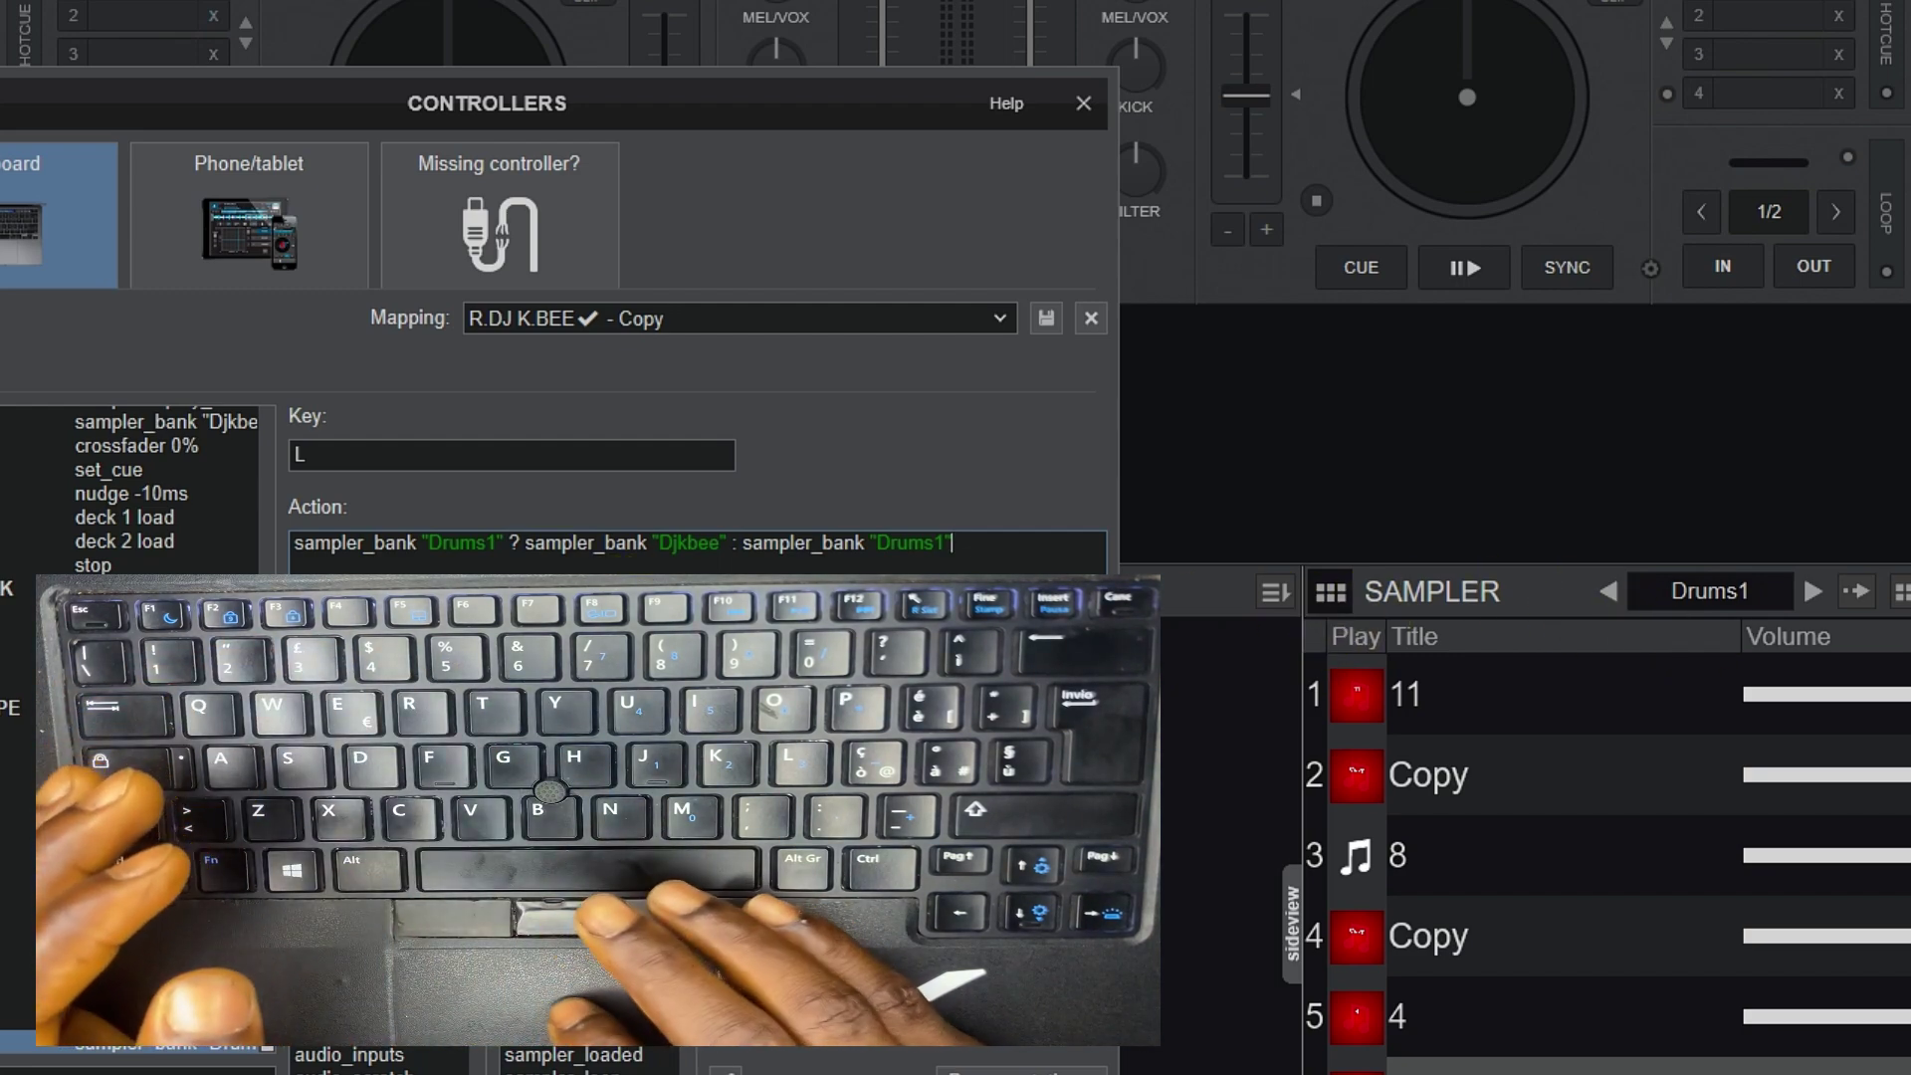
key("ctrl+a")
left_click(382, 542)
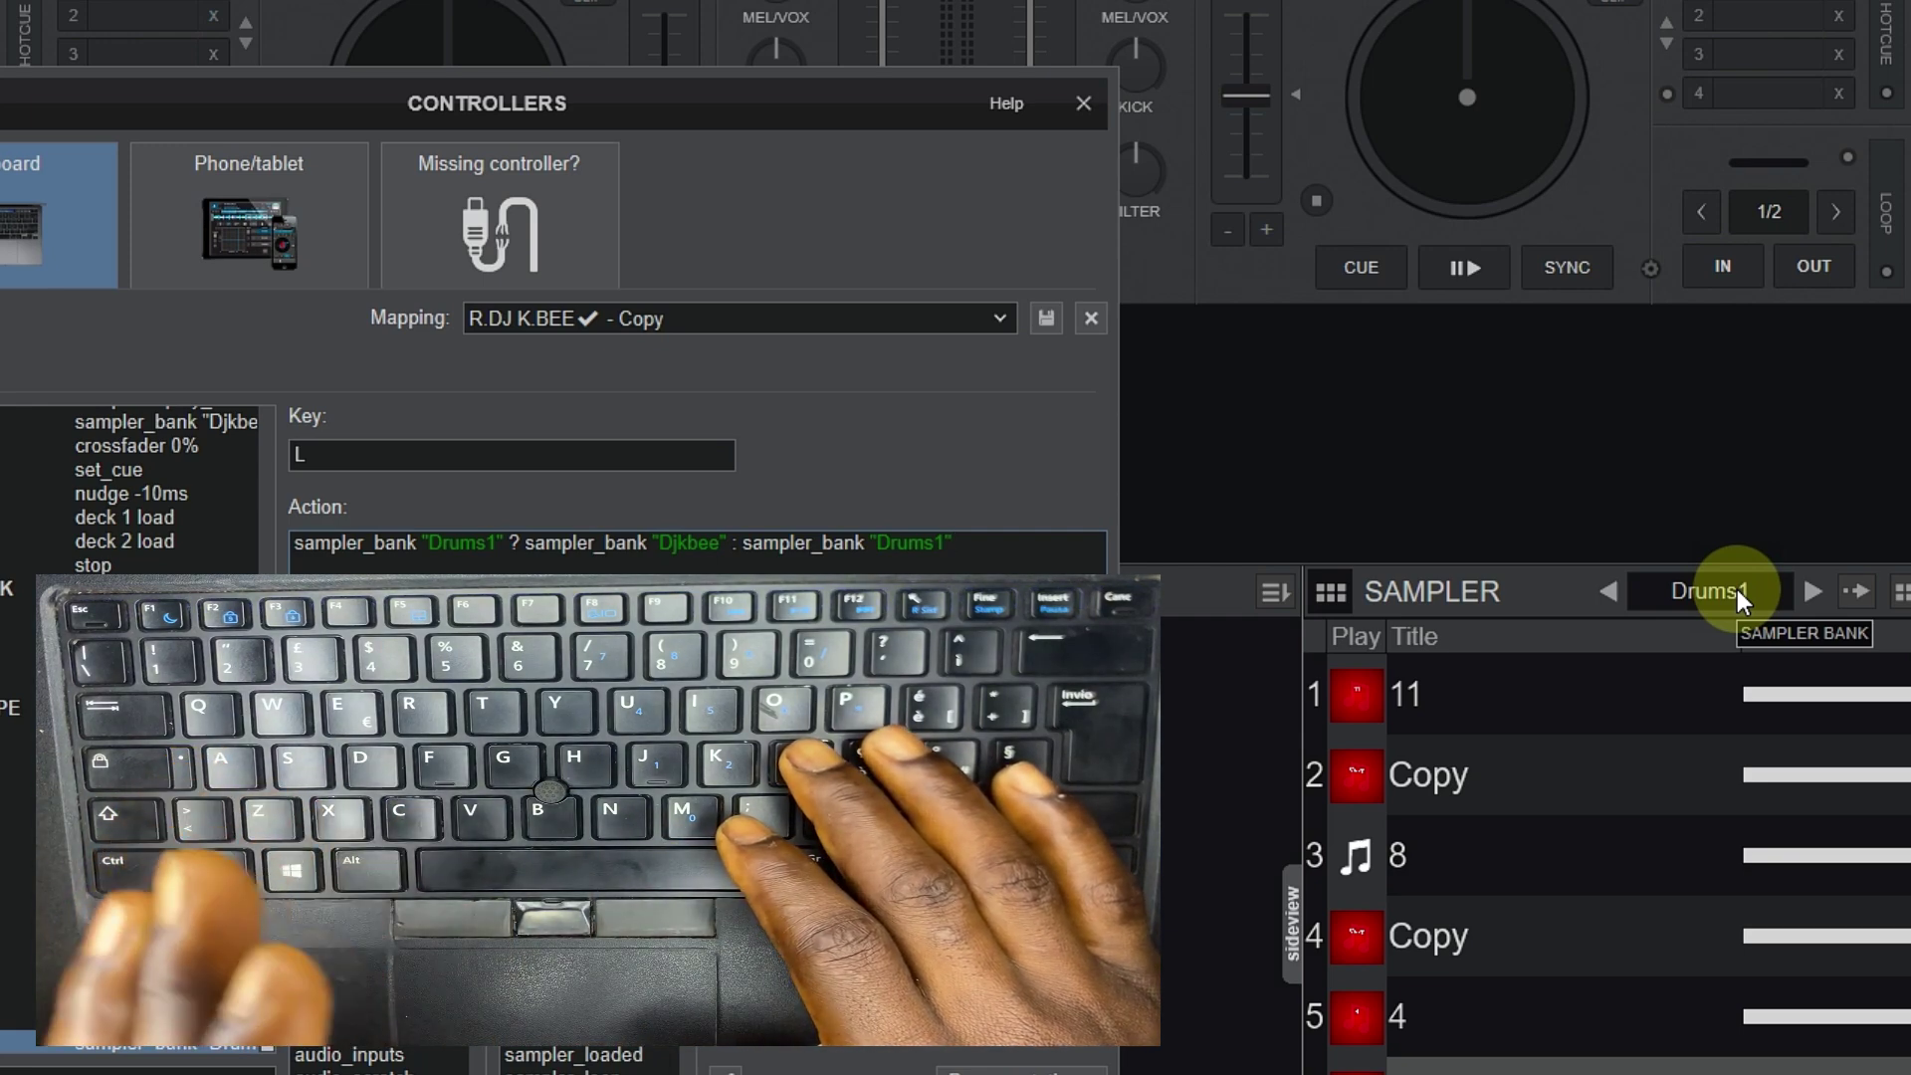
- Test the L mapping by switching the sampler from Drums1 to Djkbee and back
key("l")
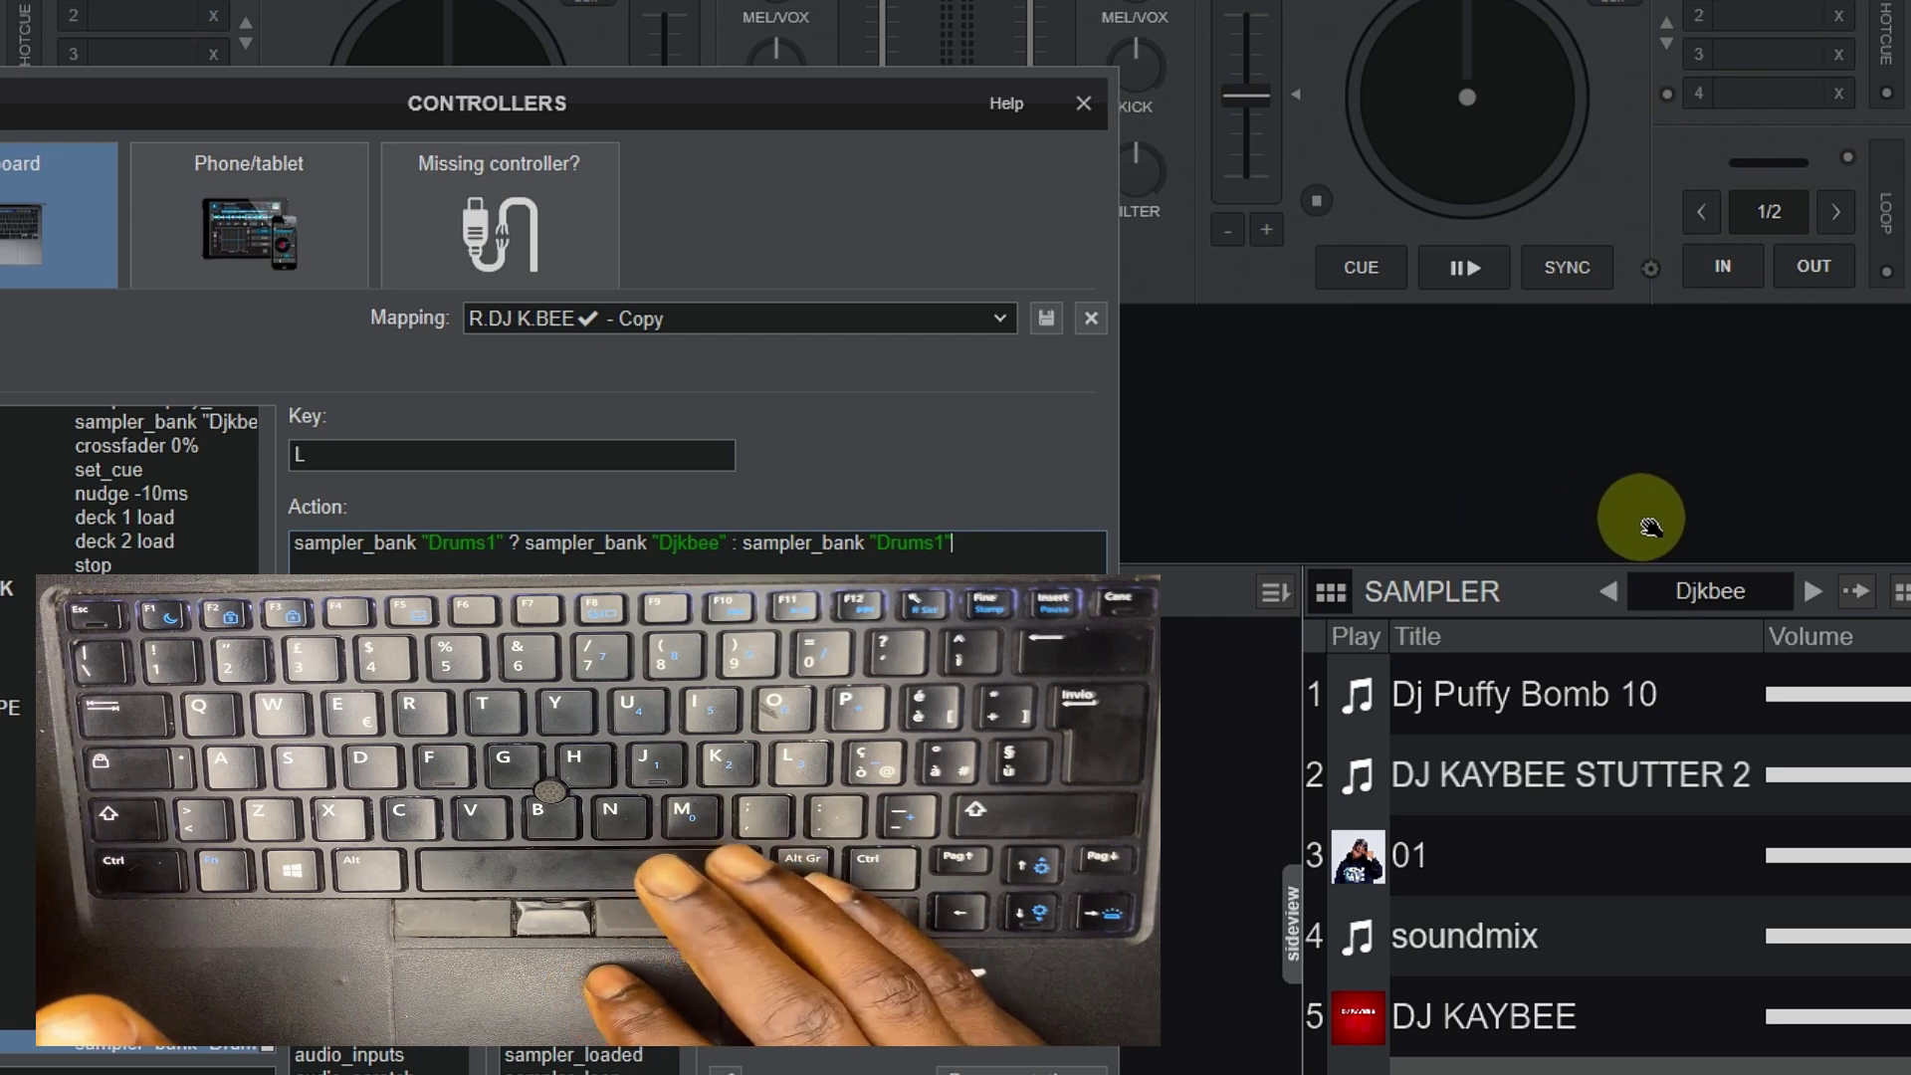
key("l")
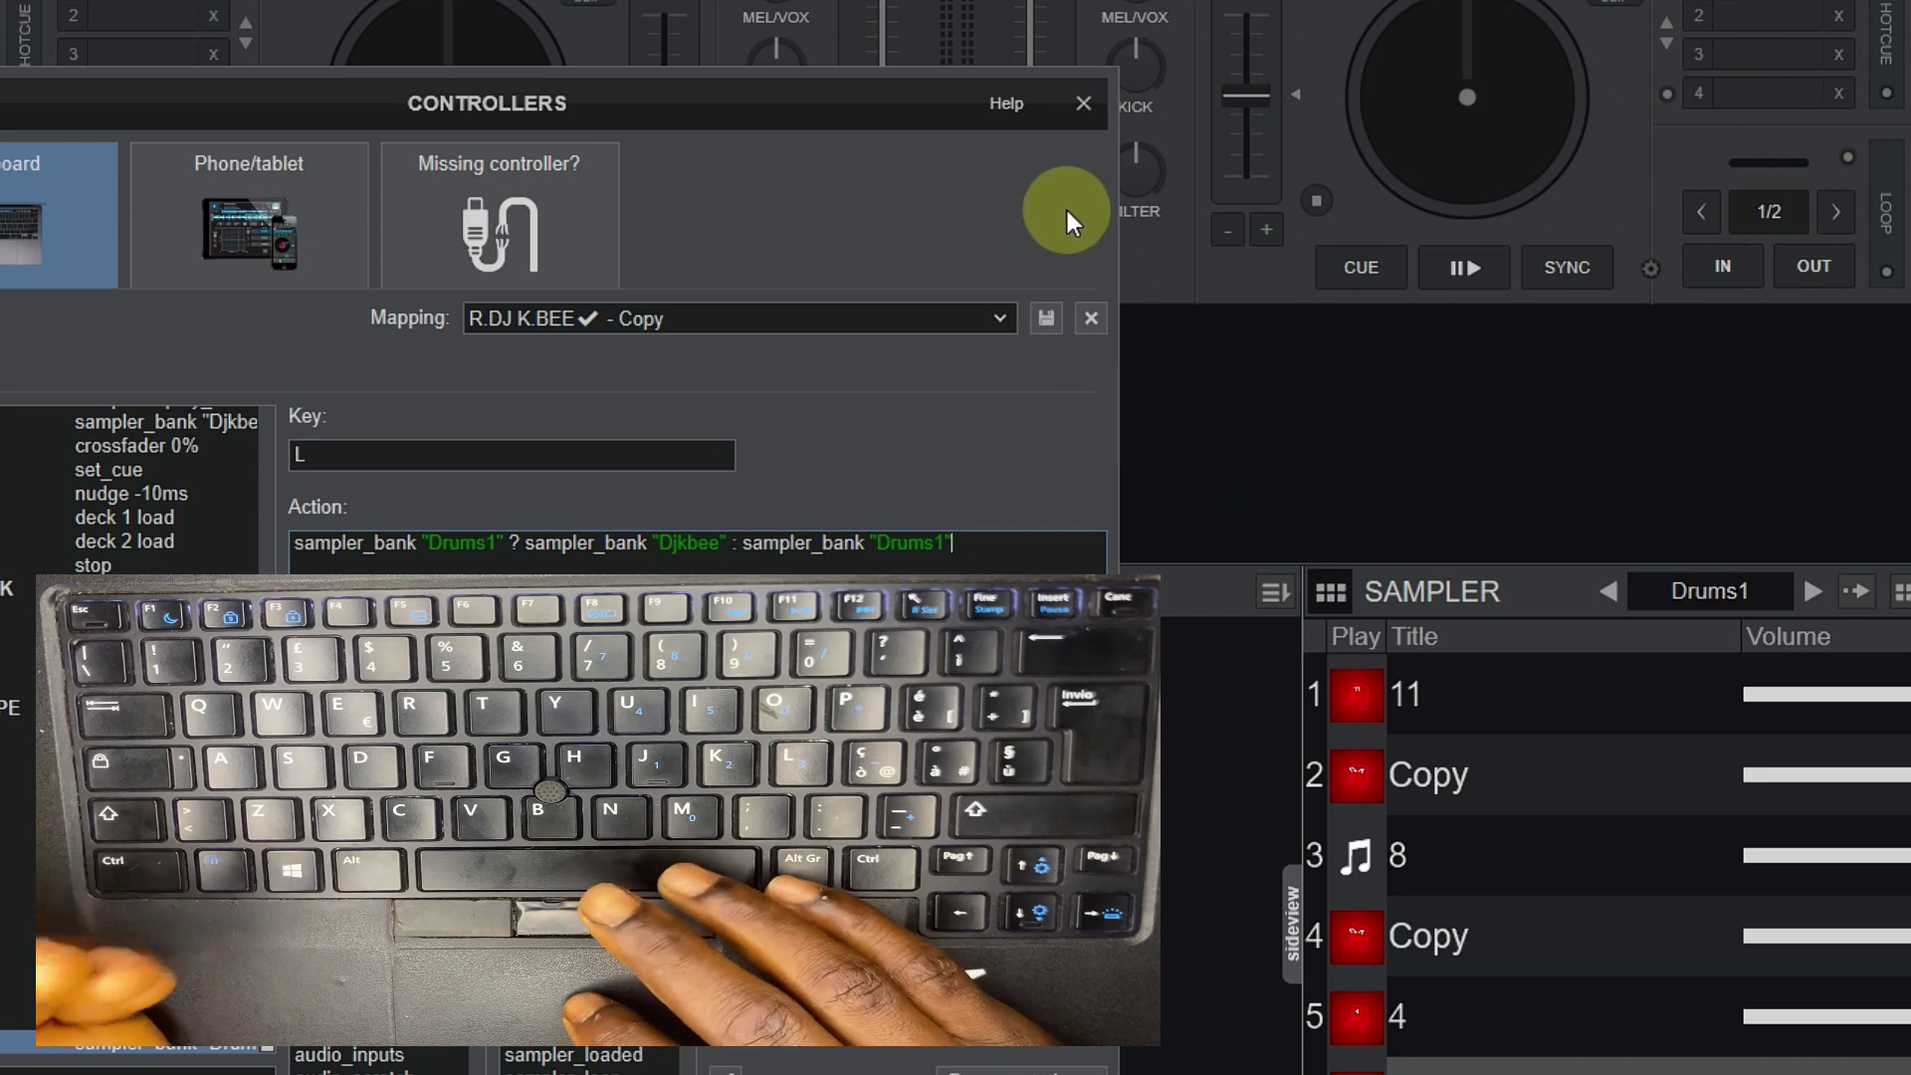
- Save the keyboard mapping and close the controller settings, checking that L still toggles the sampler between Drums1 and Djkbee
left_click(1046, 315)
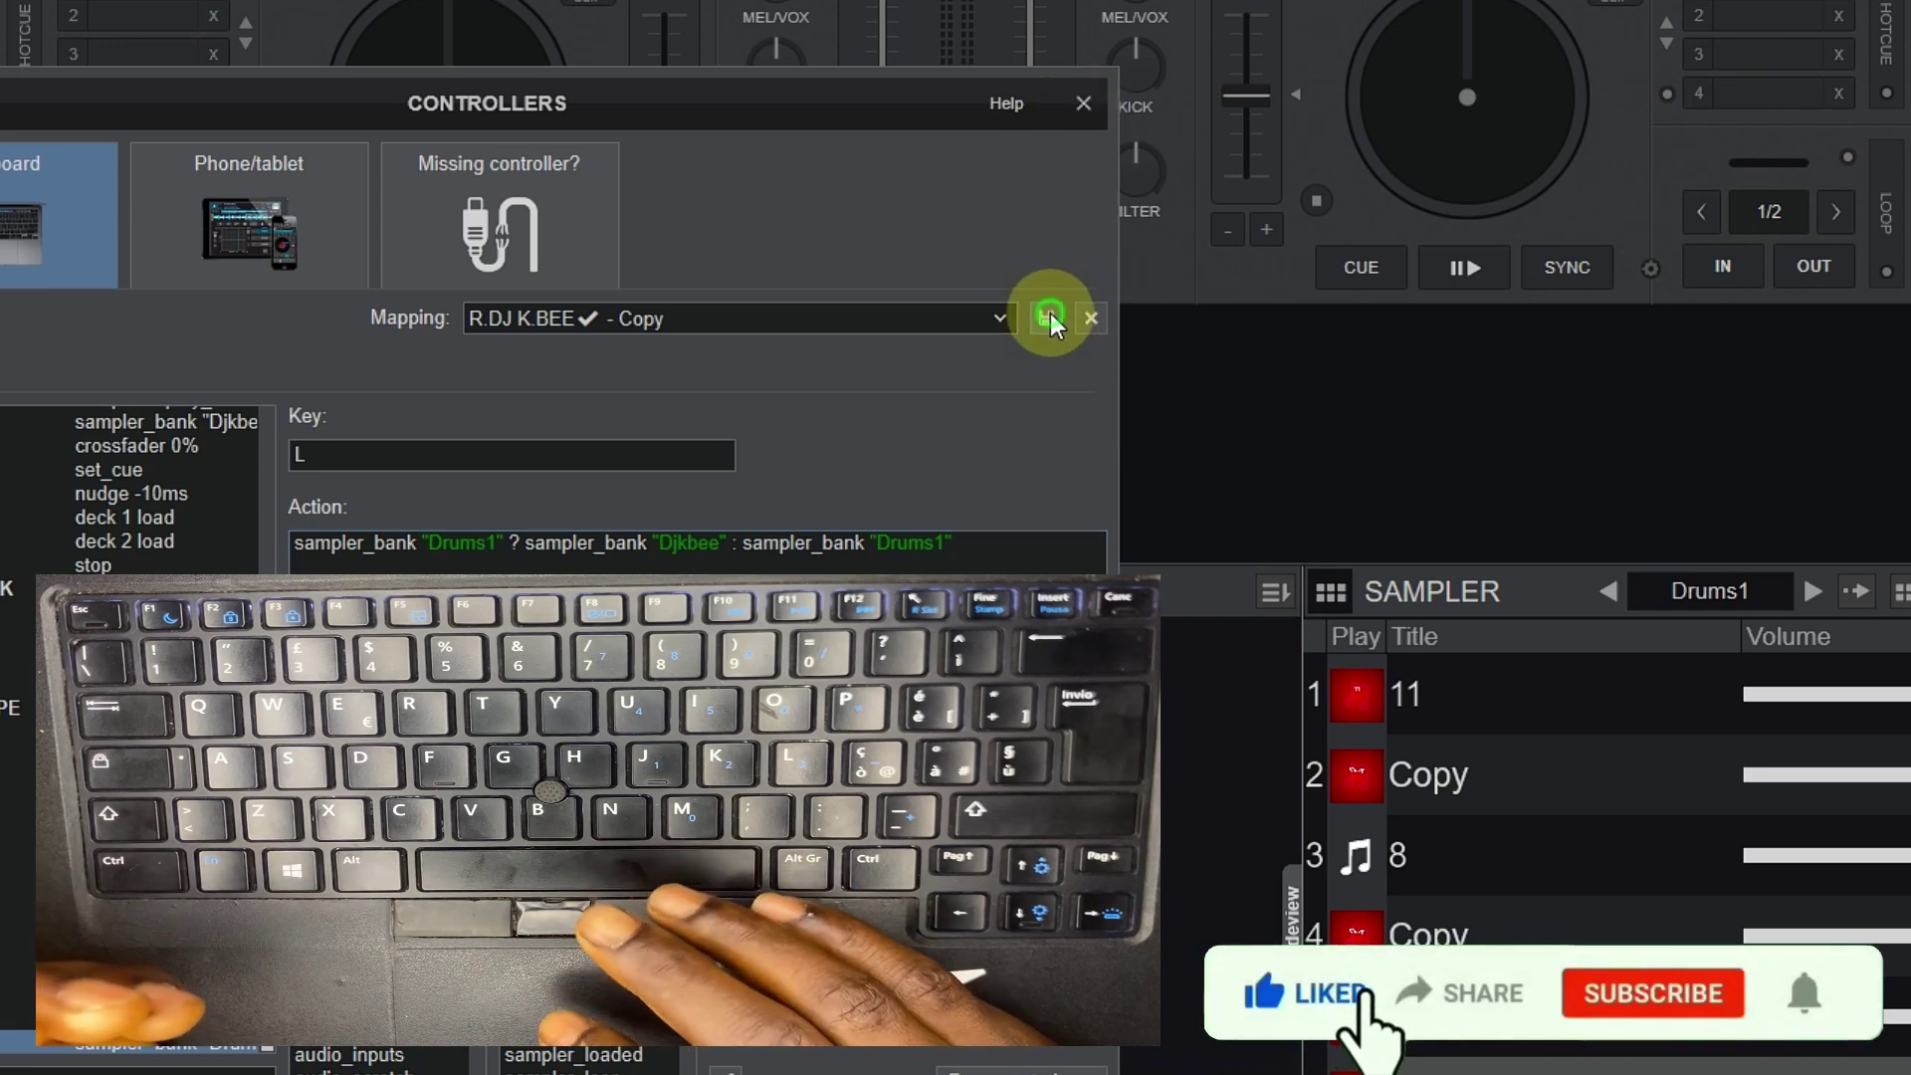
left_click(1083, 105)
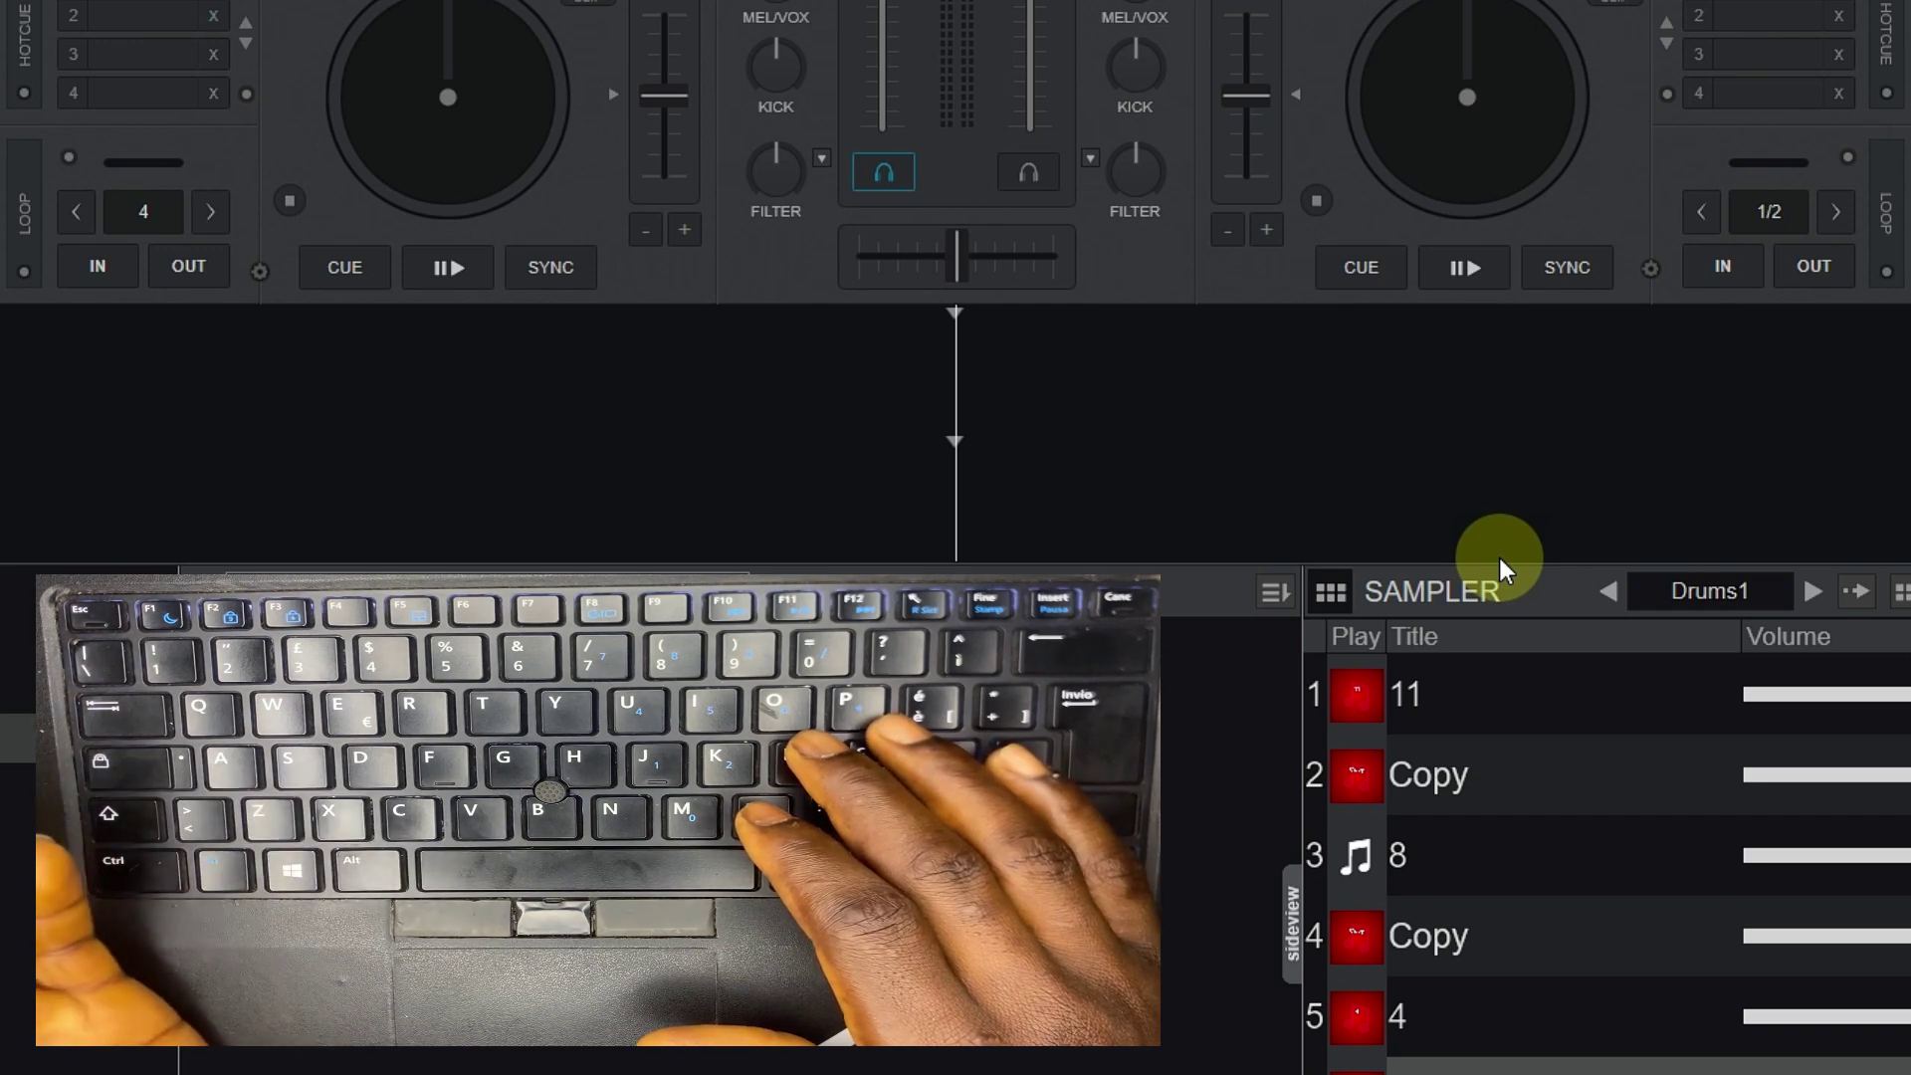
key("l")
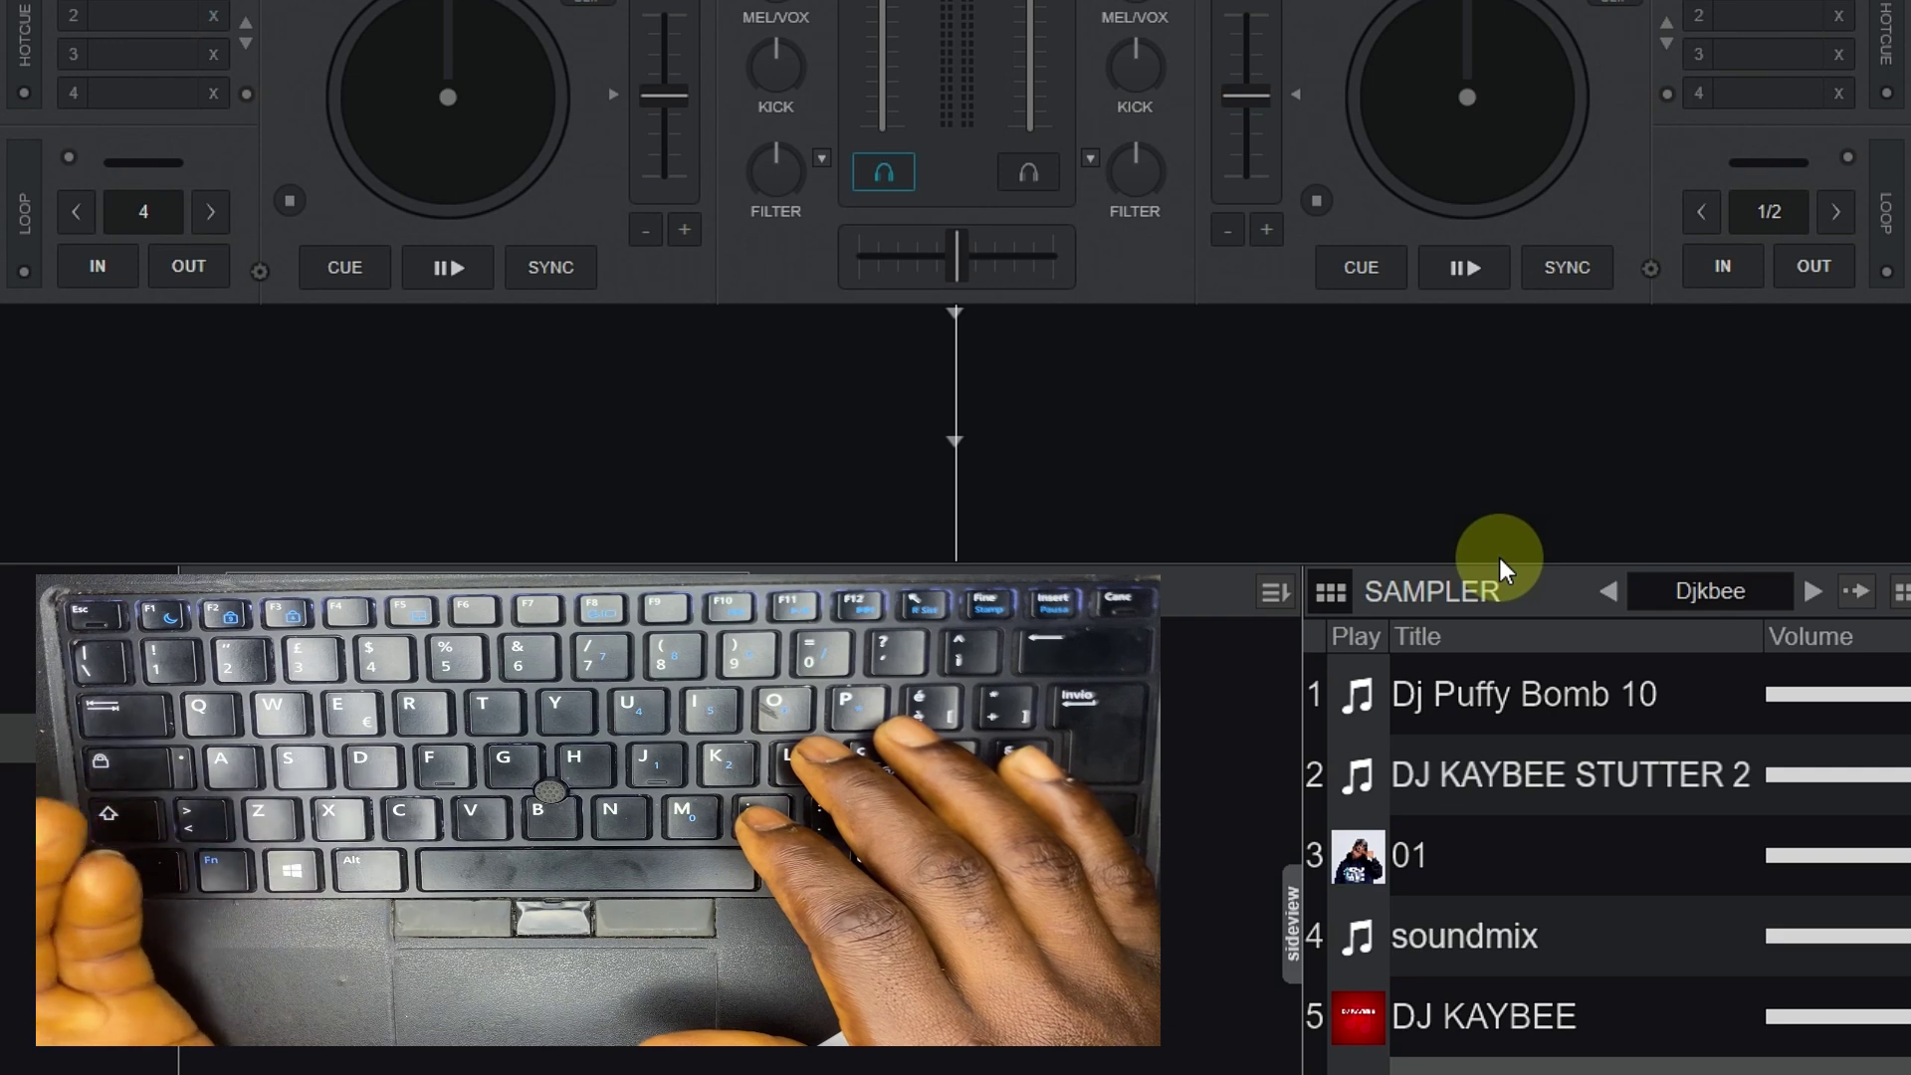
key("ctrl+Right")
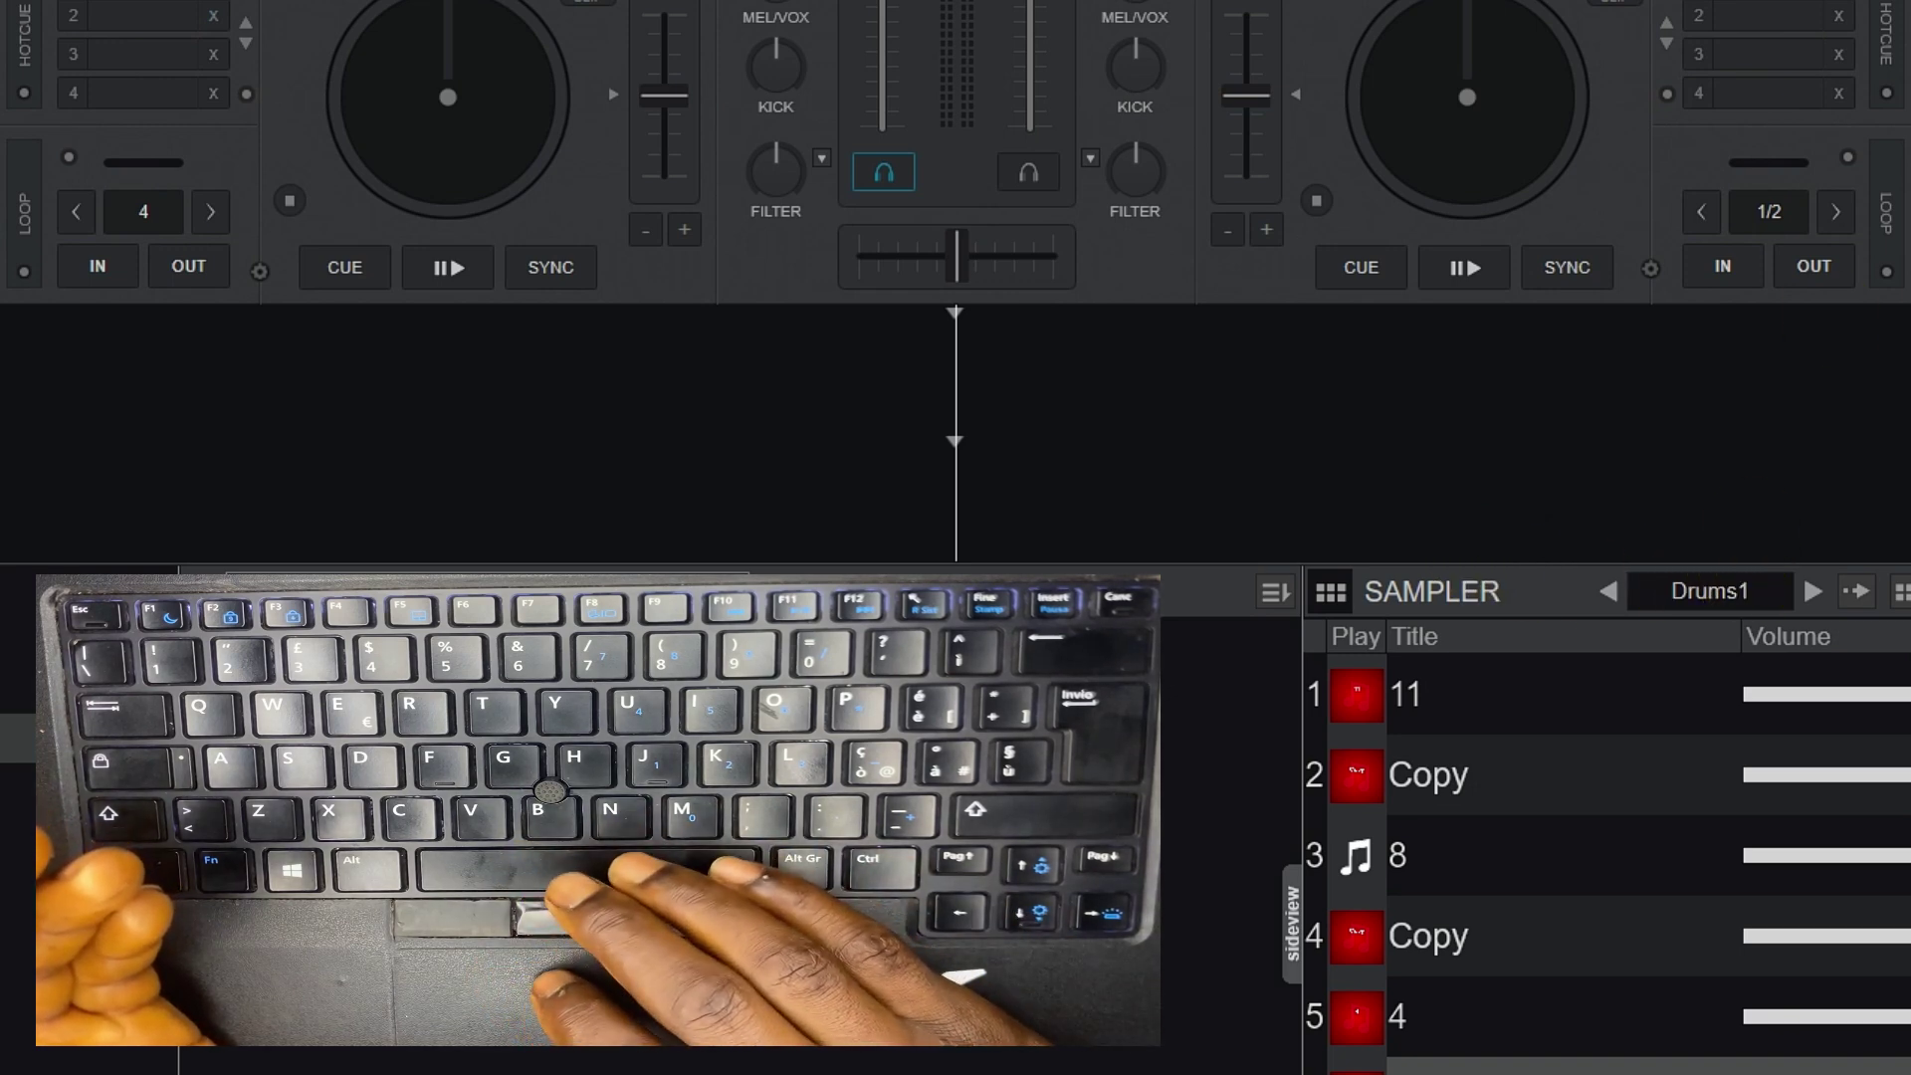
- Create a new sampler bank named my
left_click(1737, 600)
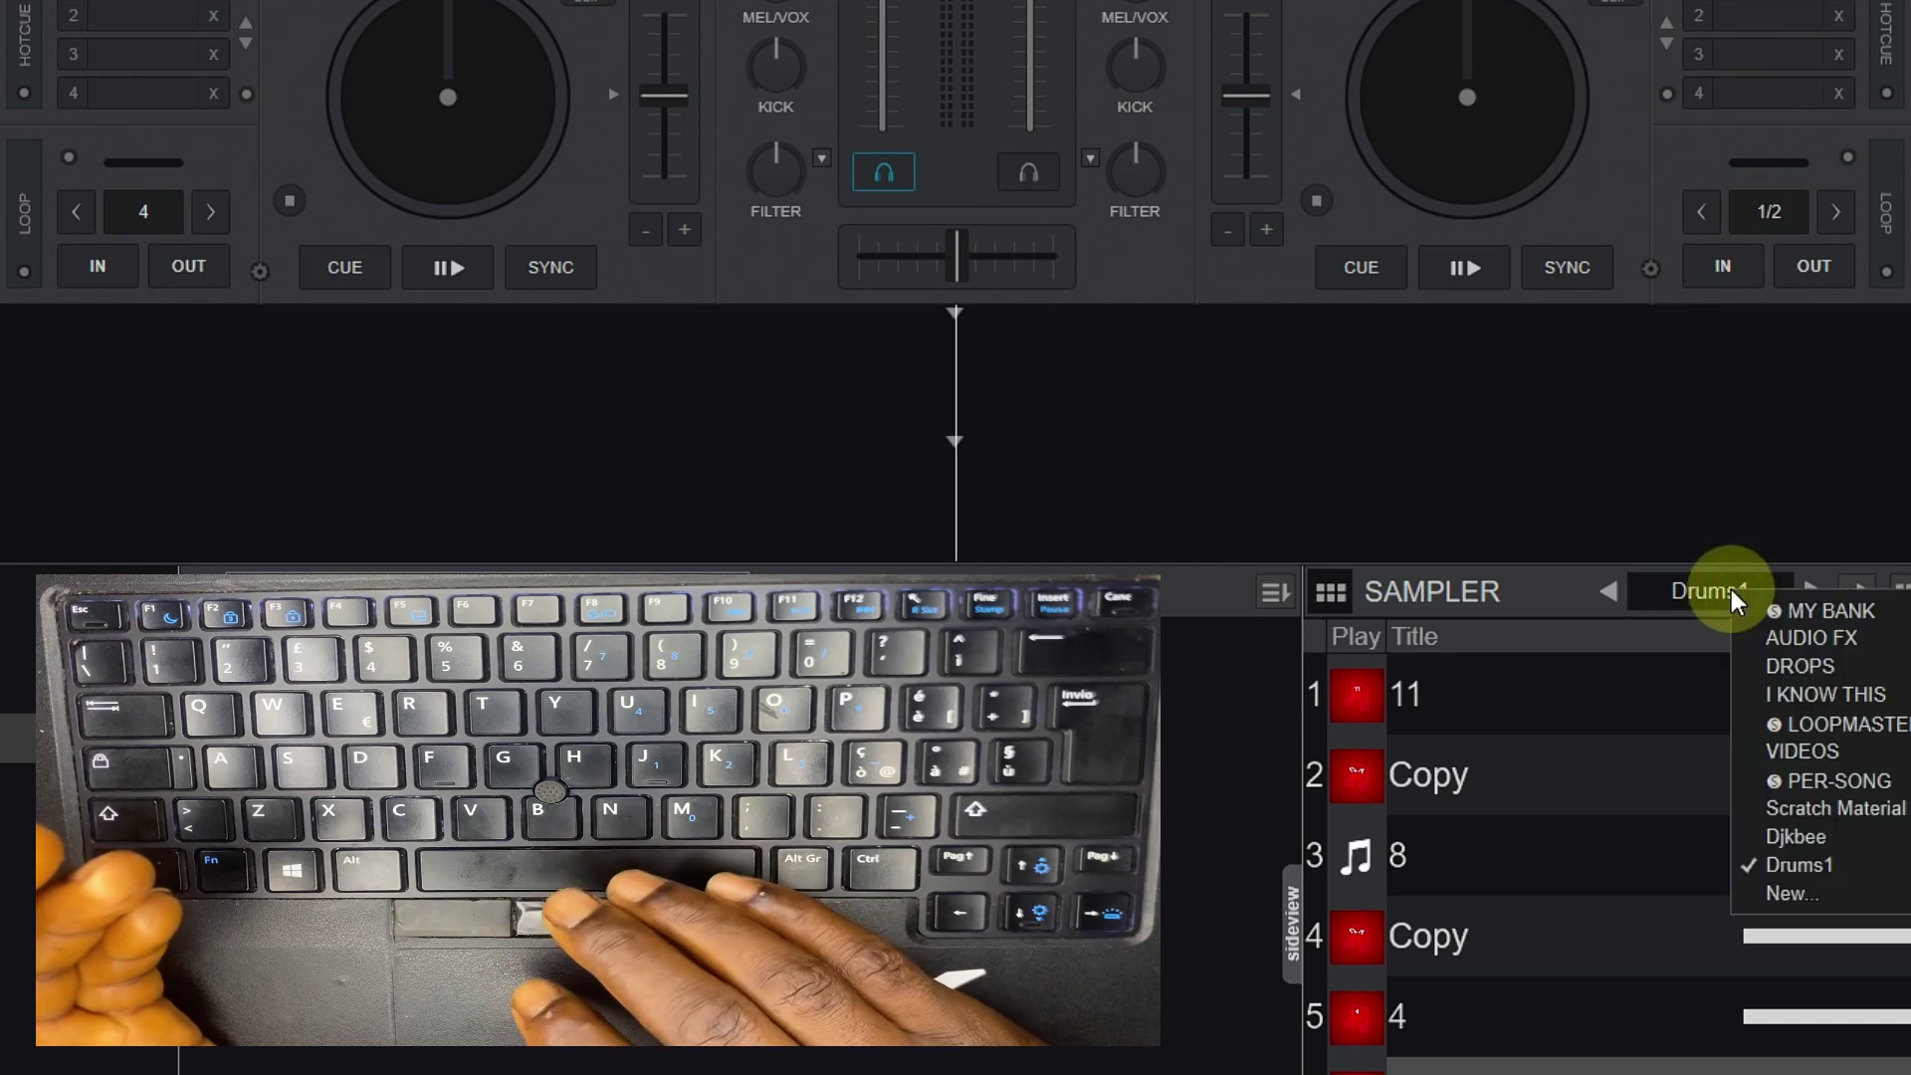
left_click(1791, 894)
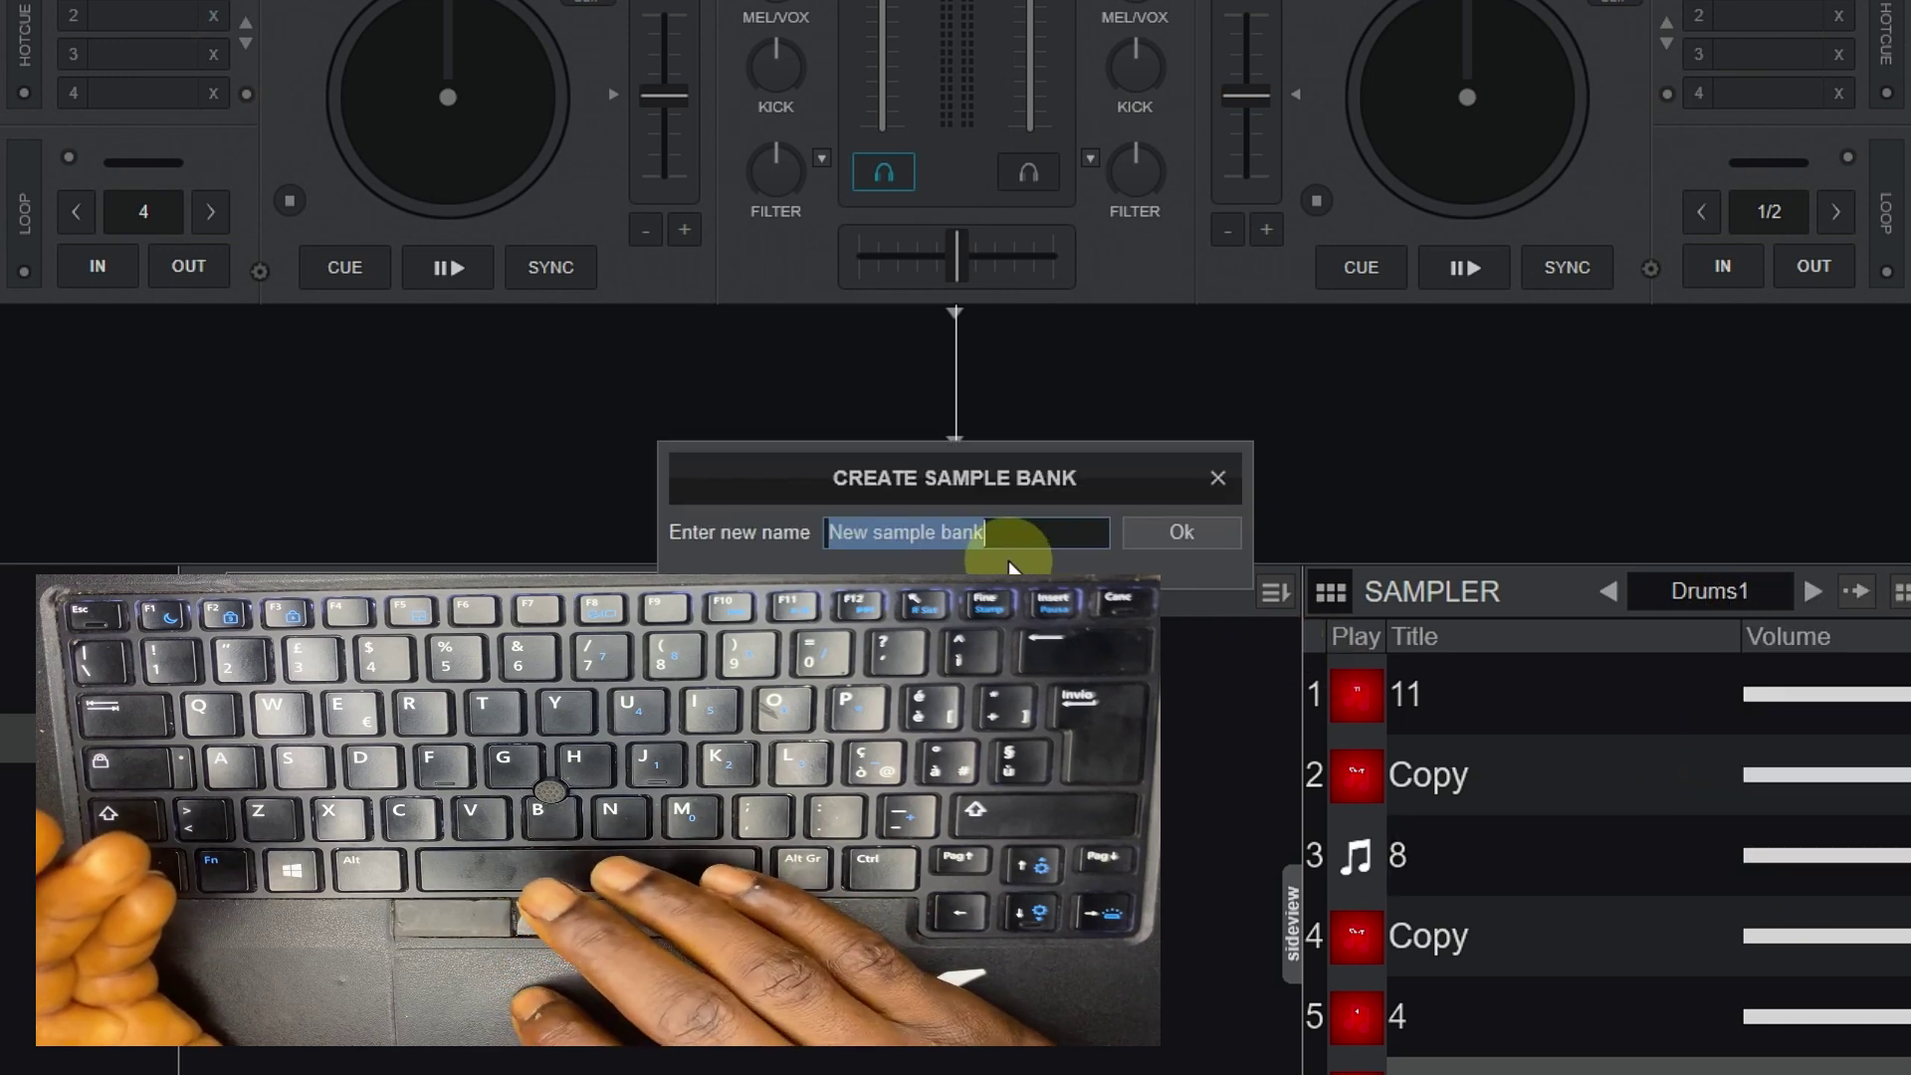
key("BackSpace")
key("BackSpace")
key("BackSpace")
key("BackSpace")
key("BackSpace")
key("BackSpace")
key("BackSpace")
key("BackSpace")
key("BackSpace")
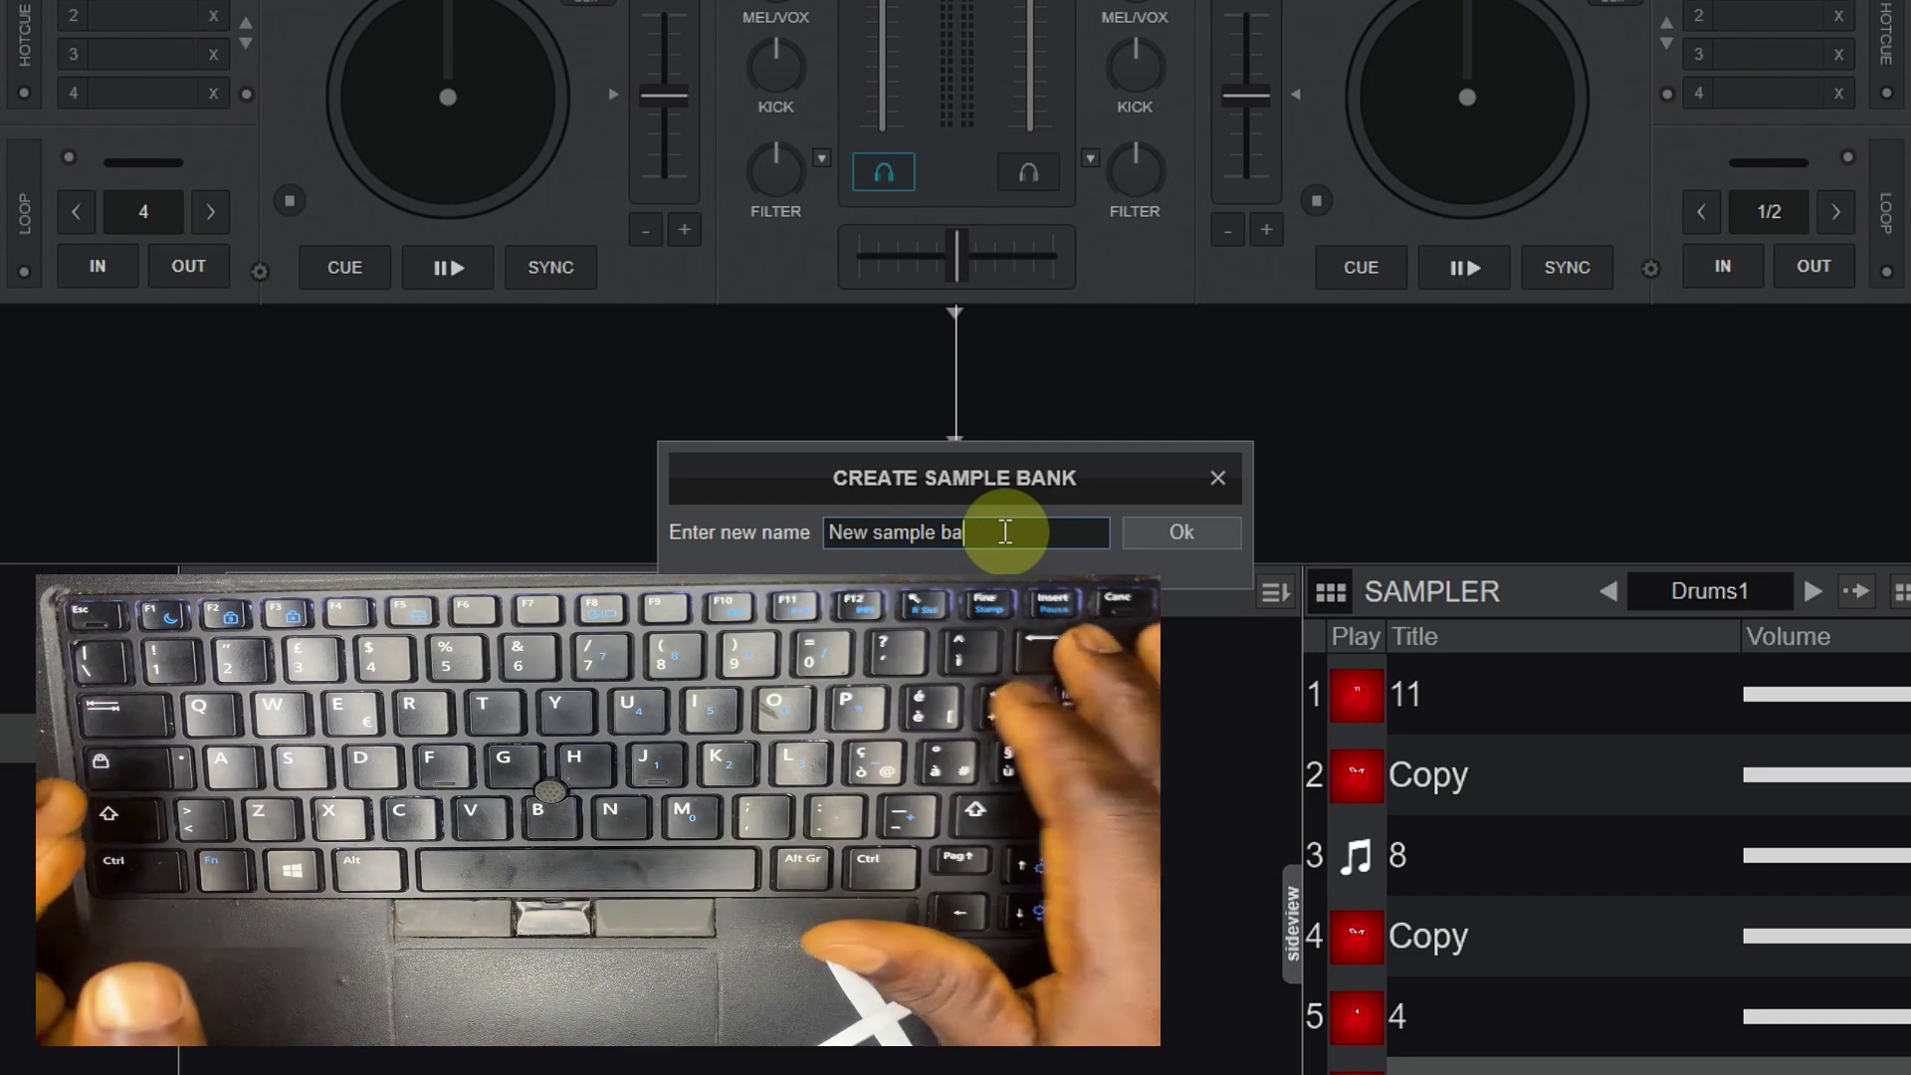
key("BackSpace")
key("BackSpace")
key("BackSpace")
key("BackSpace")
key("BackSpace")
key("BackSpace")
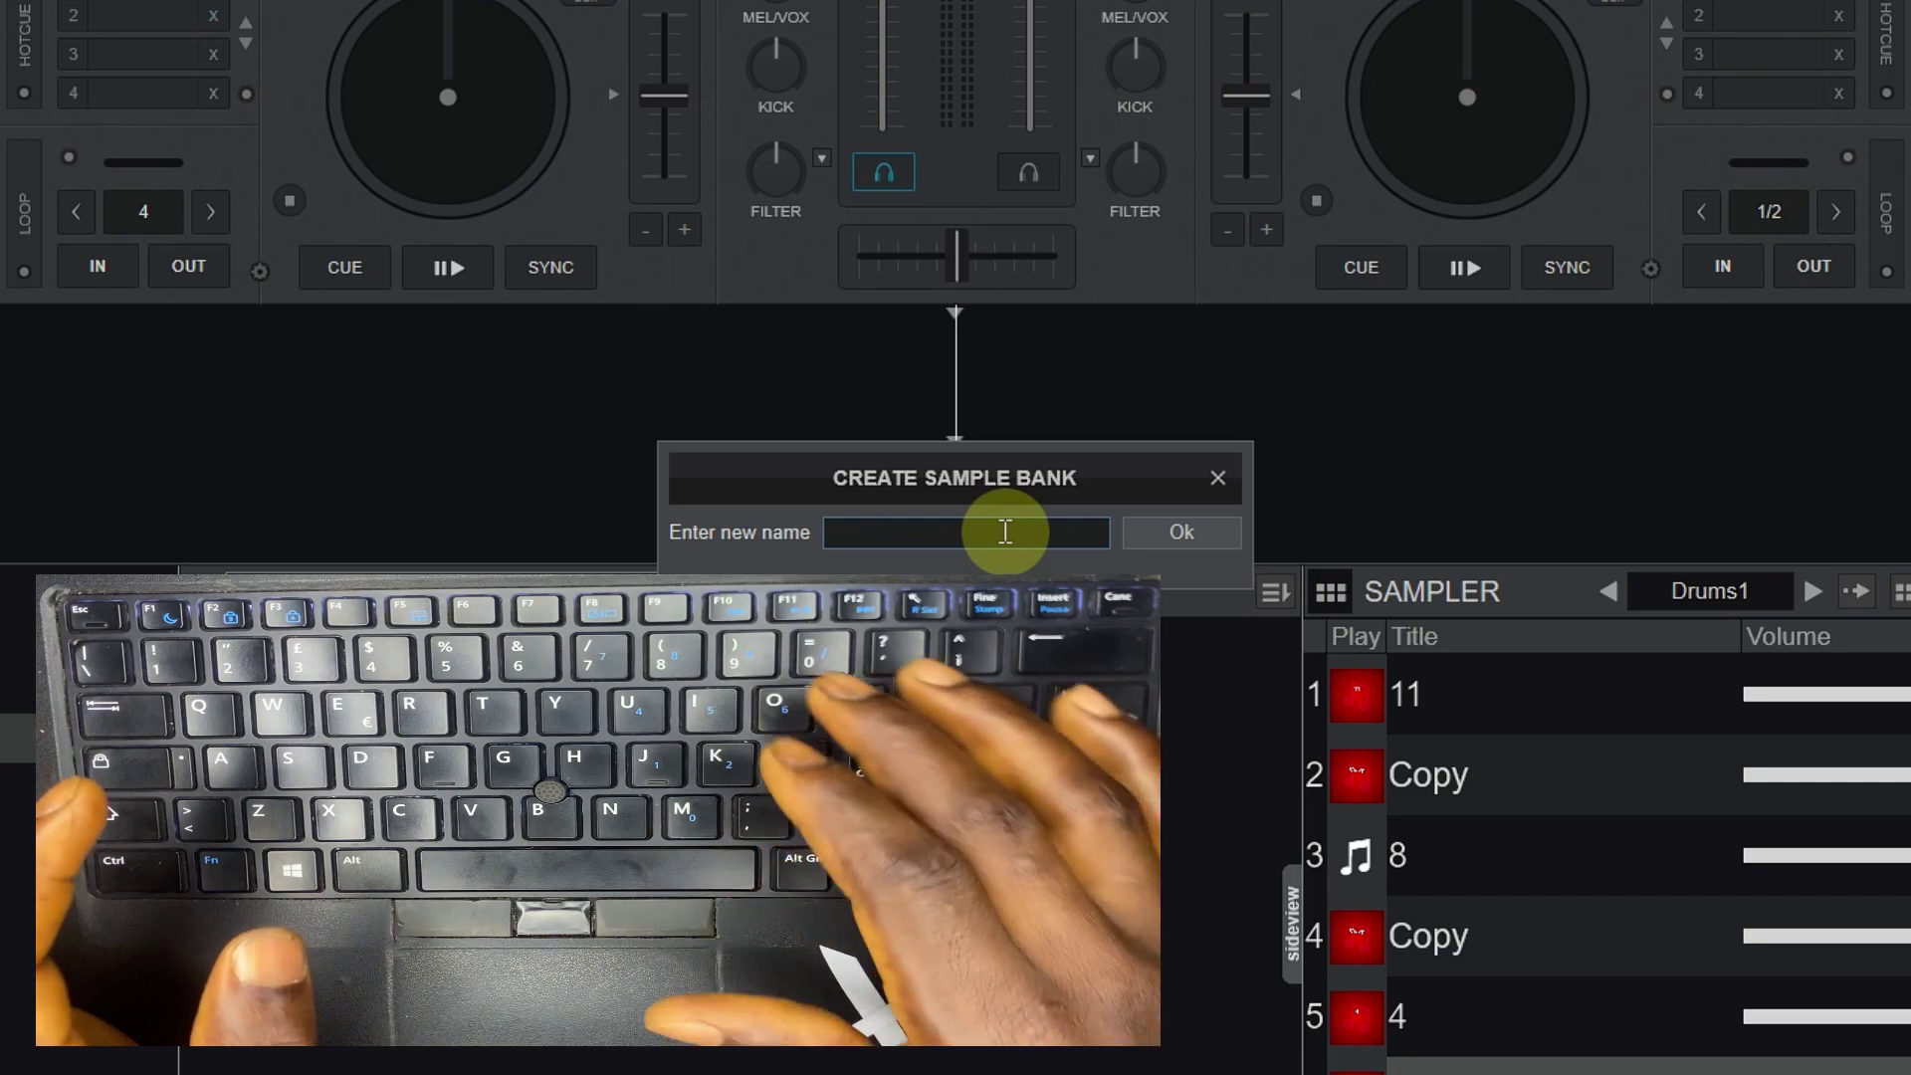
type("my")
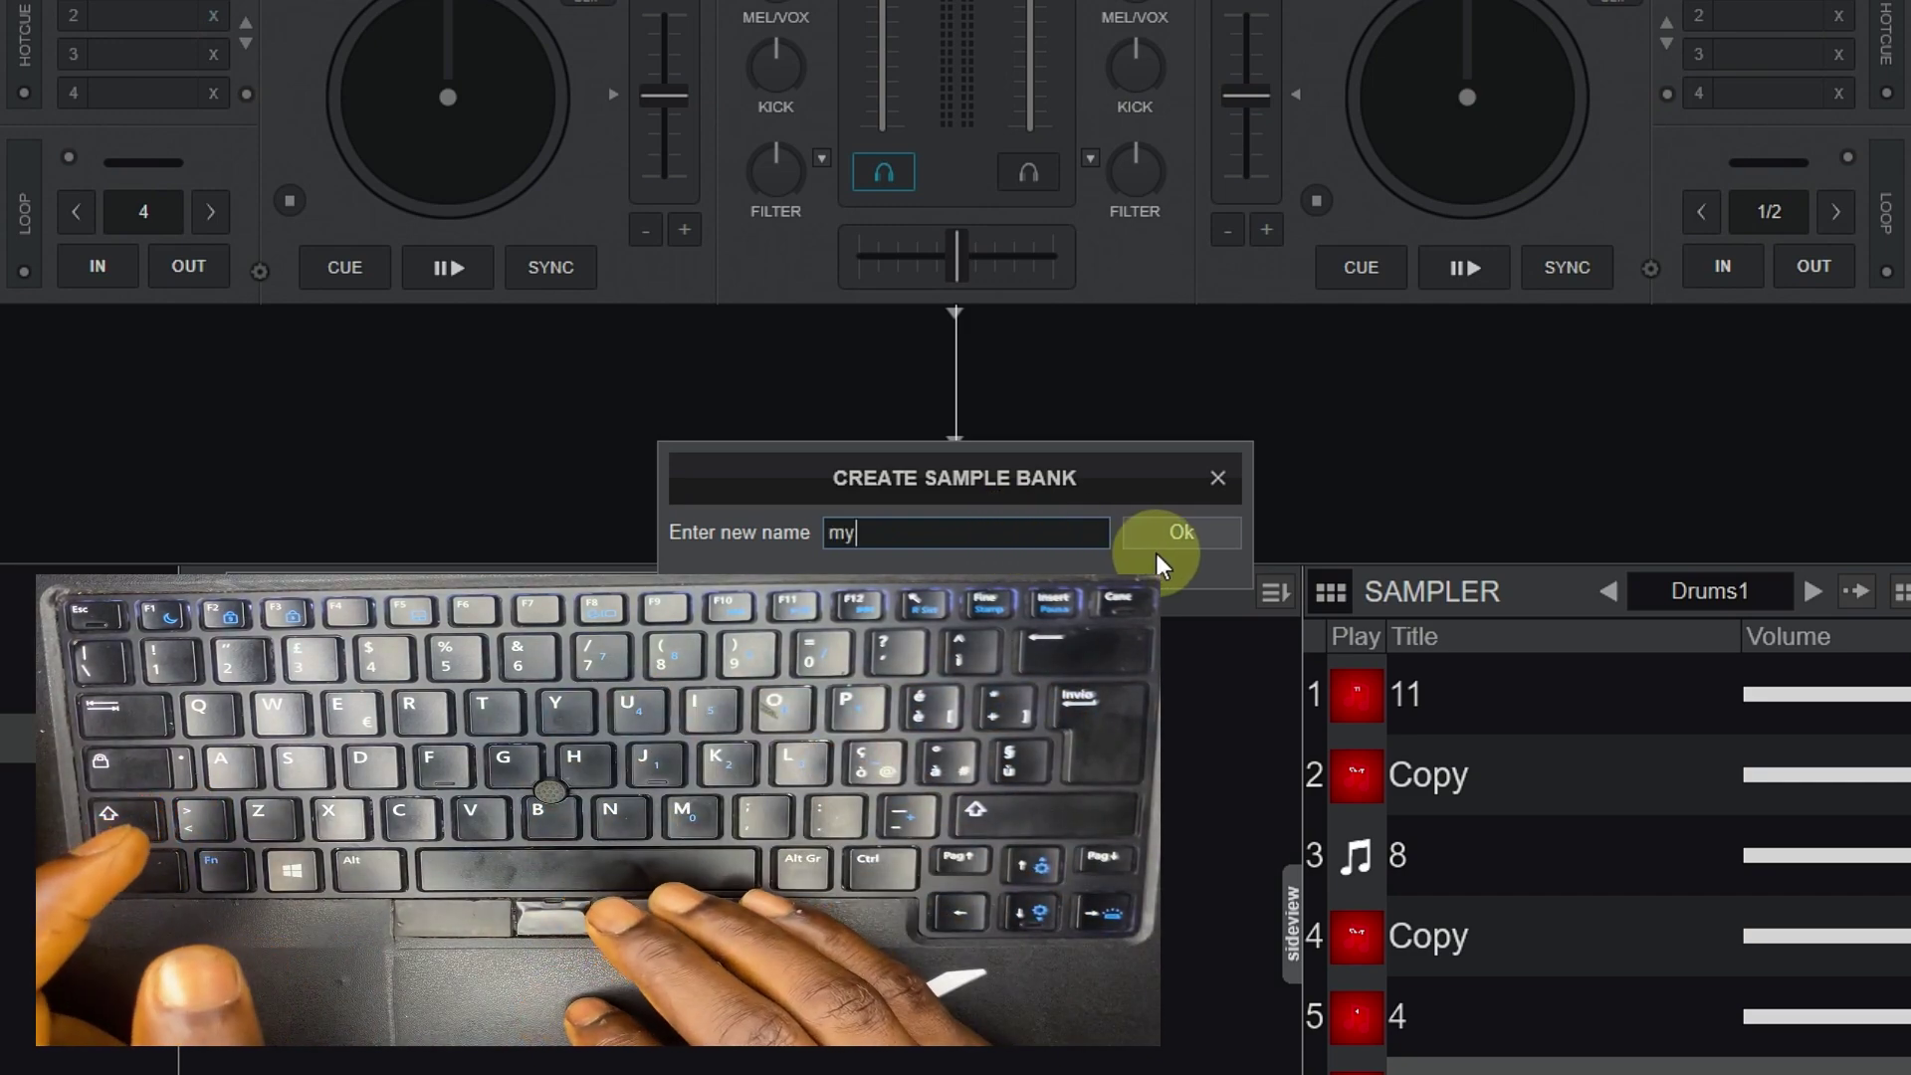
left_click(1174, 532)
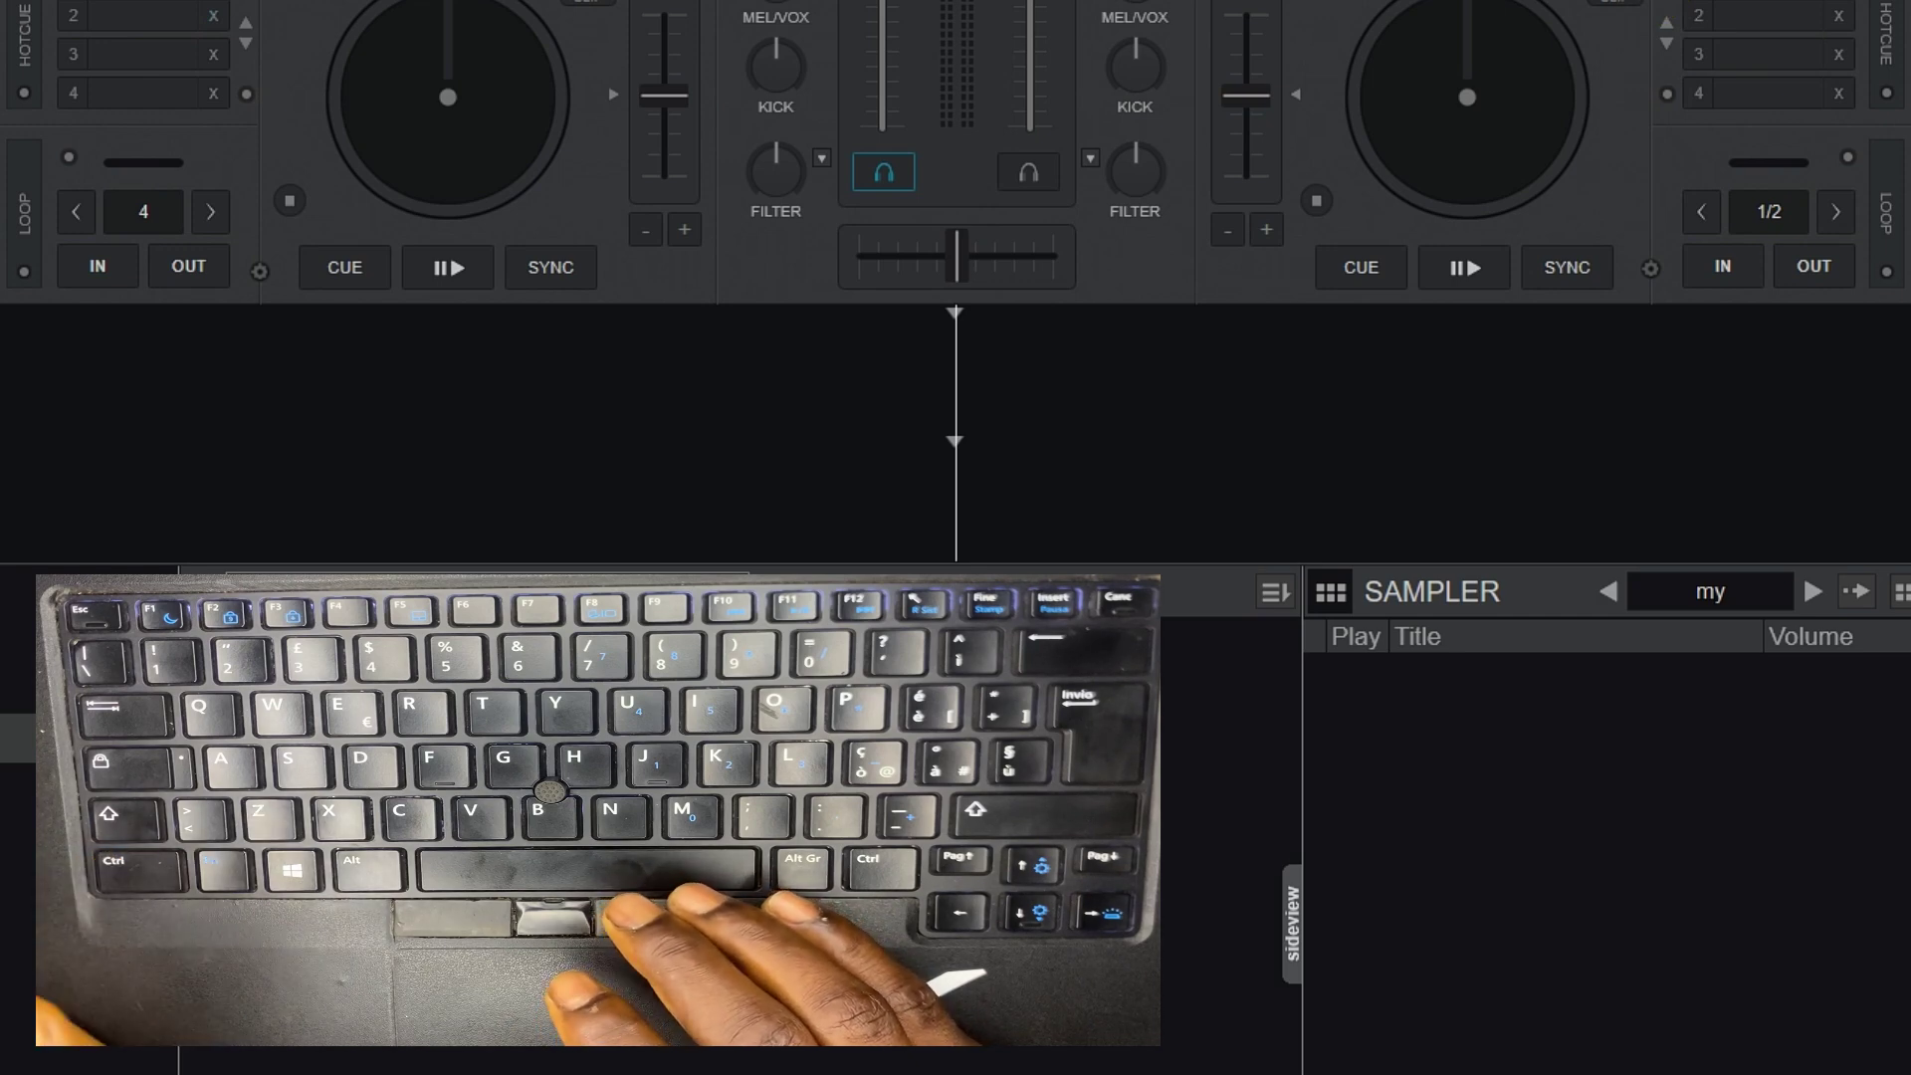
- Reopen the advanced keyboard mapping editor for R.DJ K.BEE ✔ - Copy and choose L as the key
left_click(880, 307)
left_click(1579, 971)
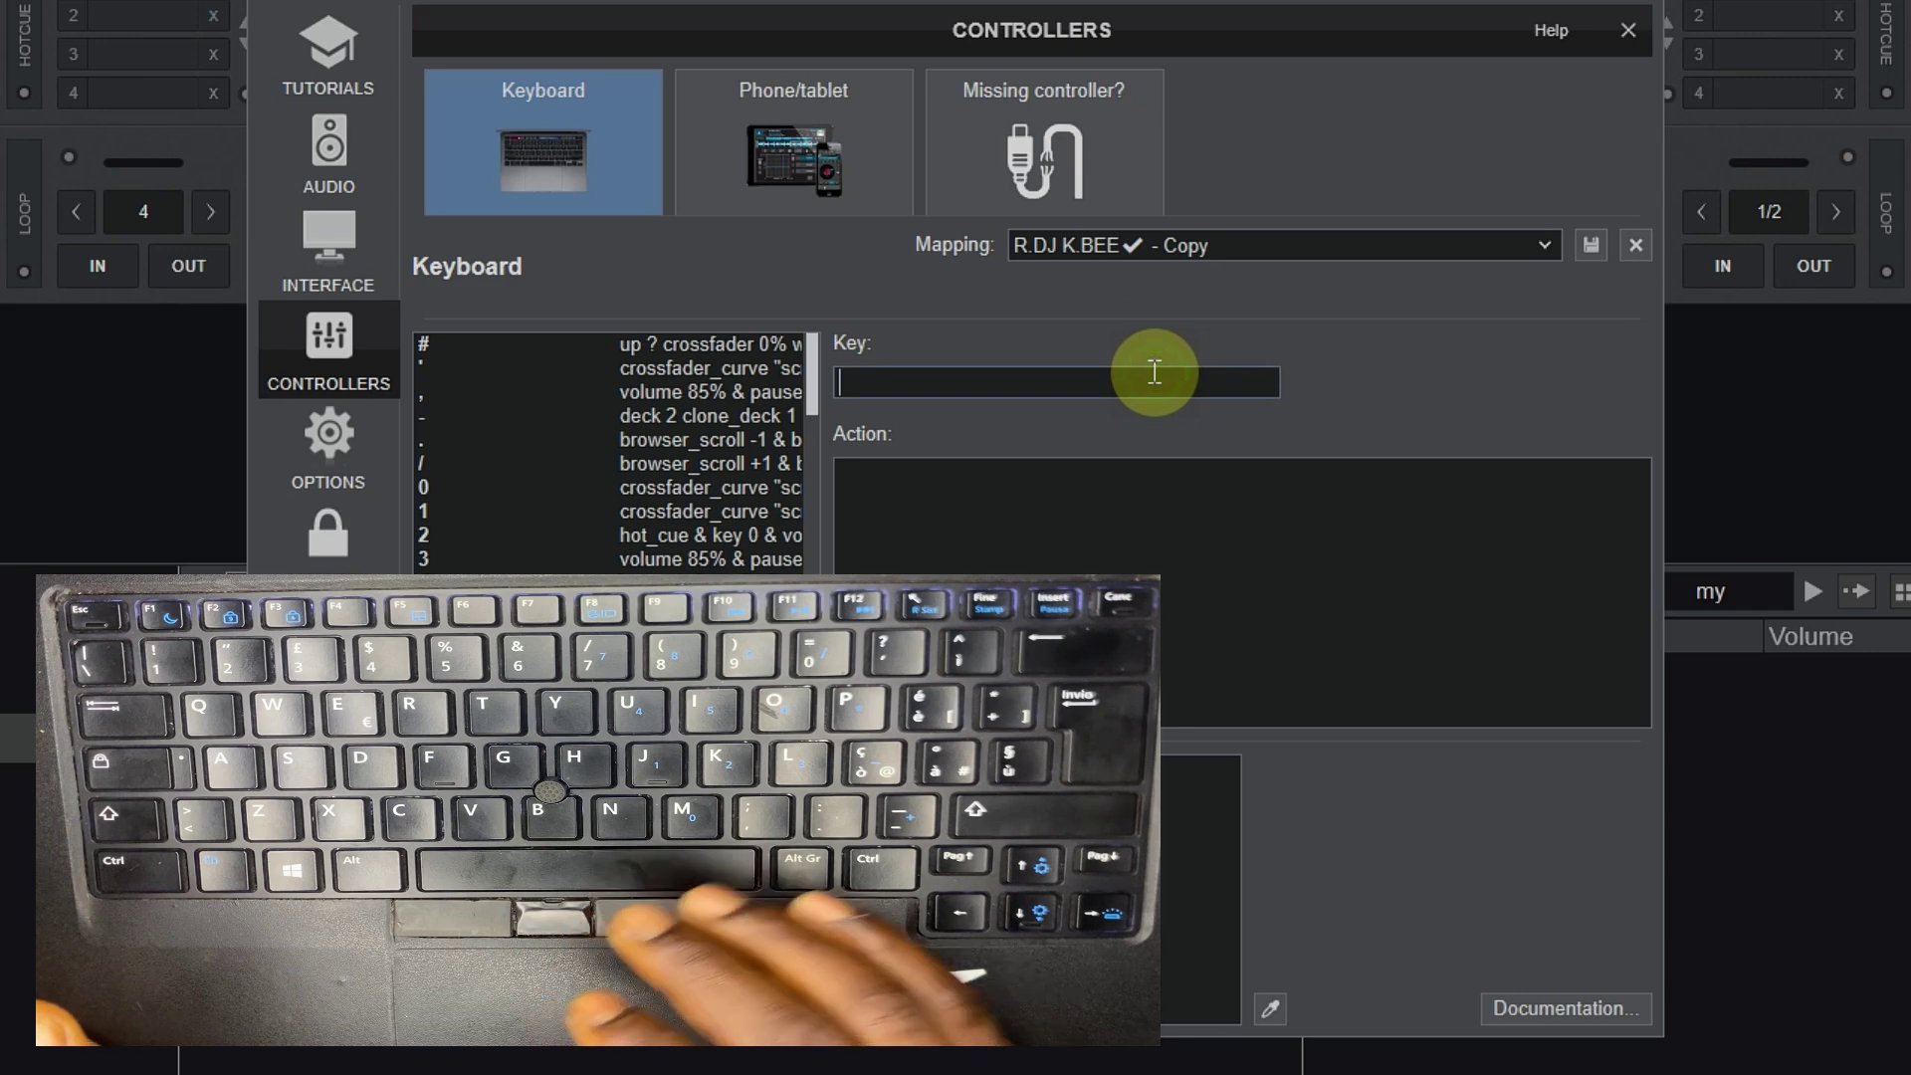
key("l")
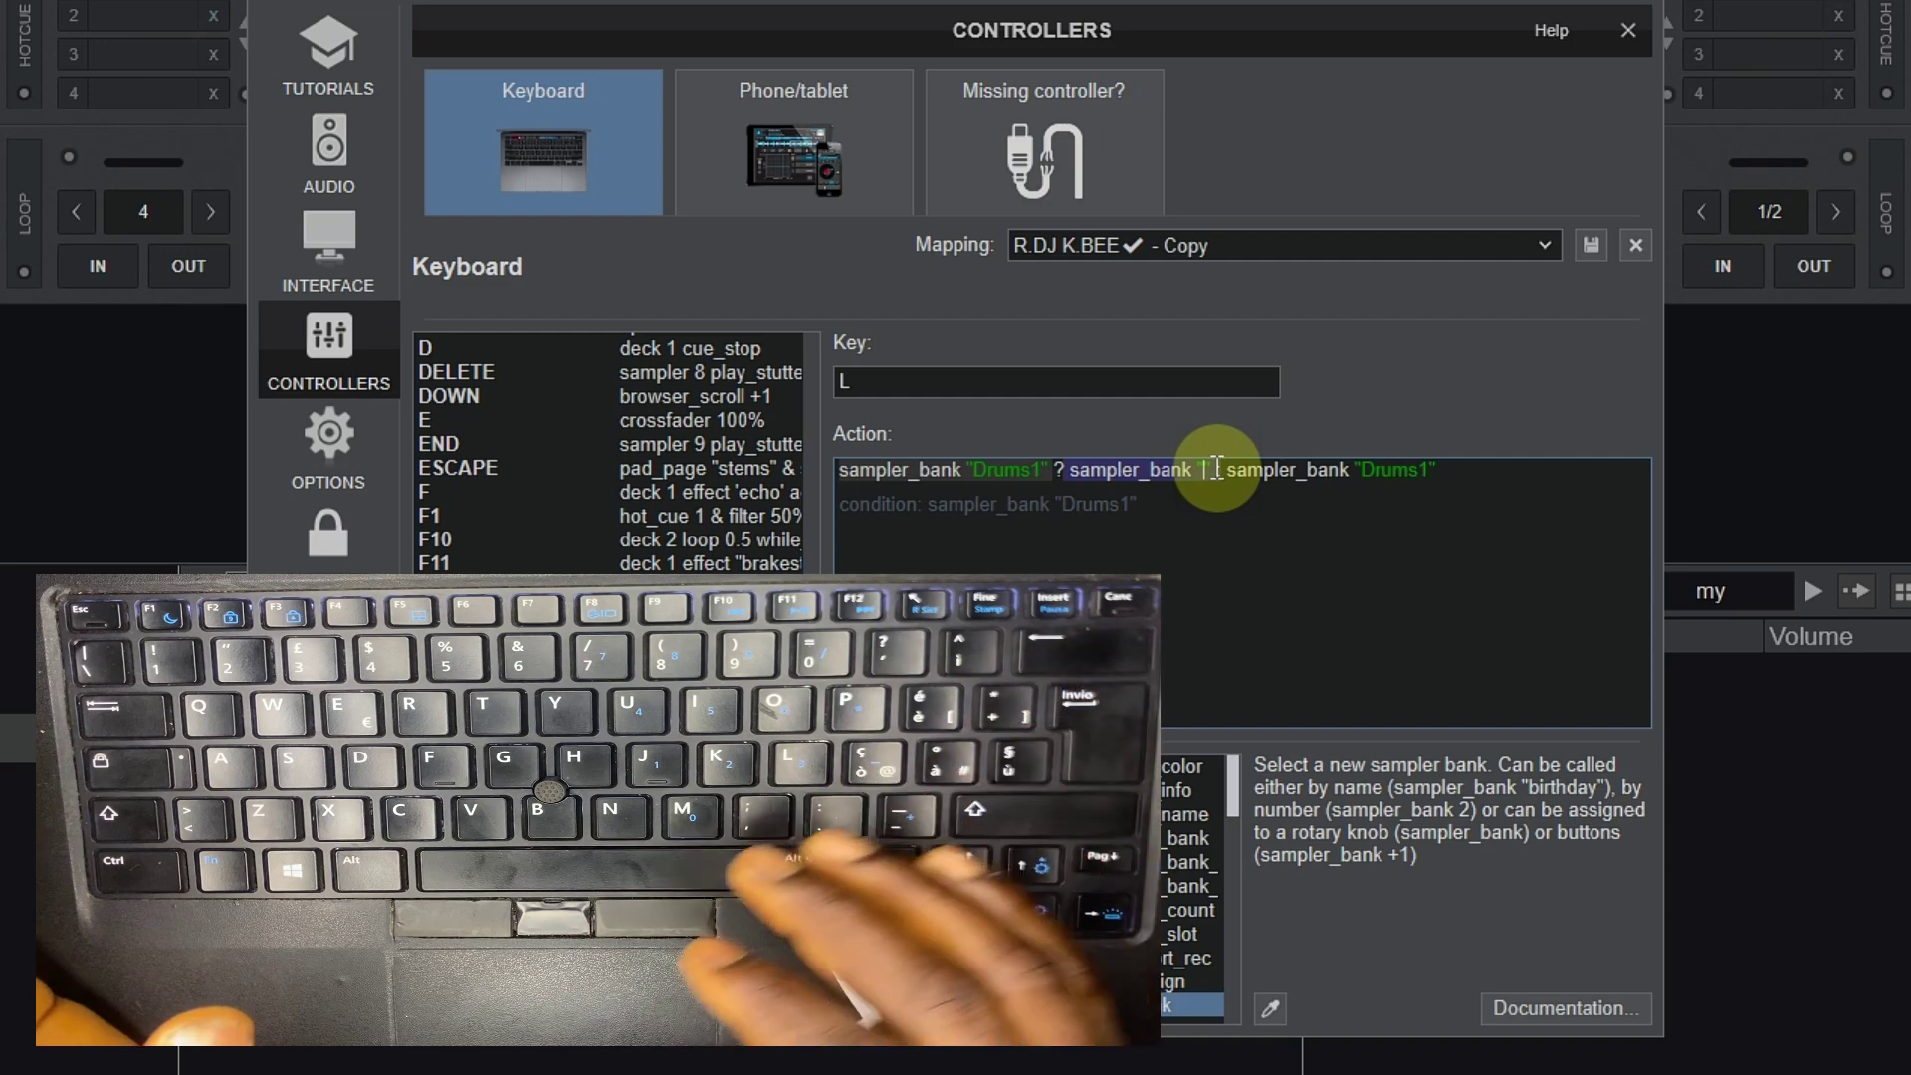
- Replace the Djkbee bank name in the L key's action with my and save the mapping
key("BackSpace")
type("my")
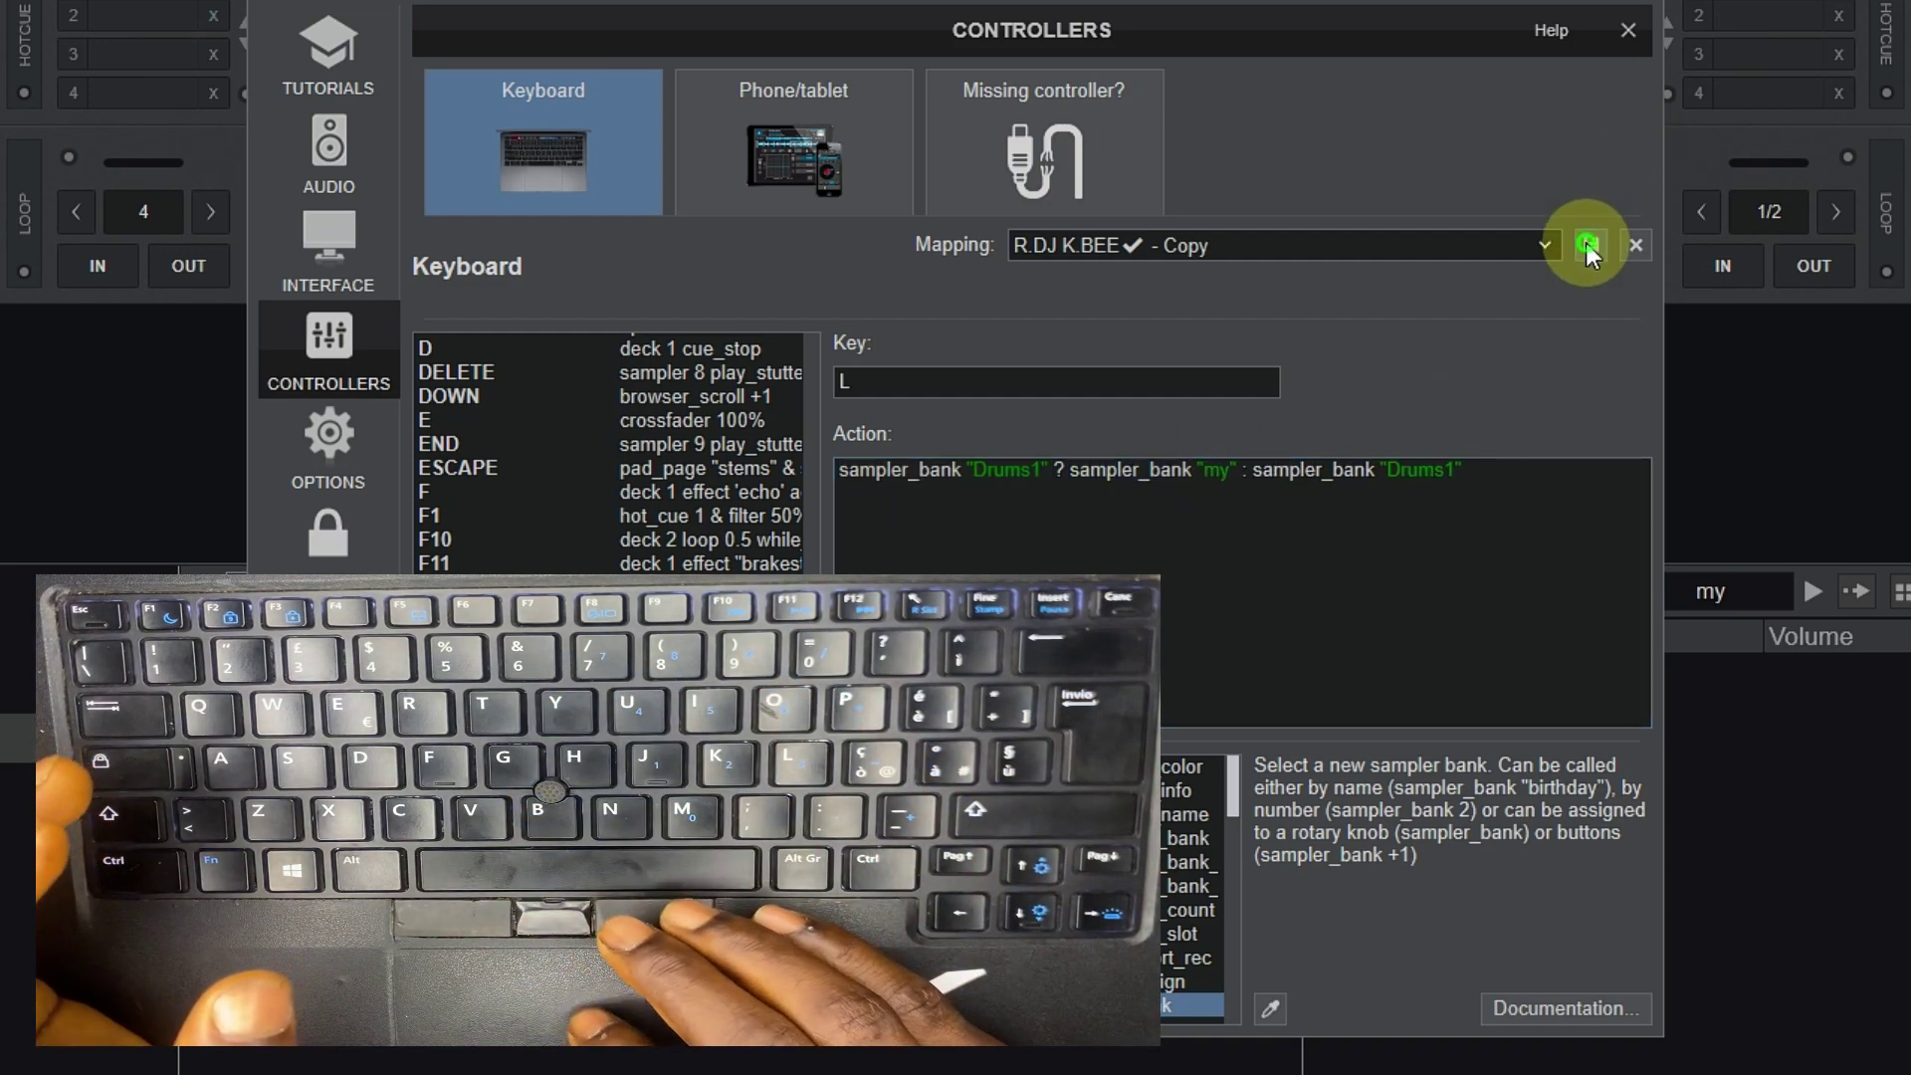
left_click(1585, 243)
- Move the settings window clear of the sampler and test the L mapping by switching from my to Drums1 and back
left_click_drag(1327, 50, 799, 161)
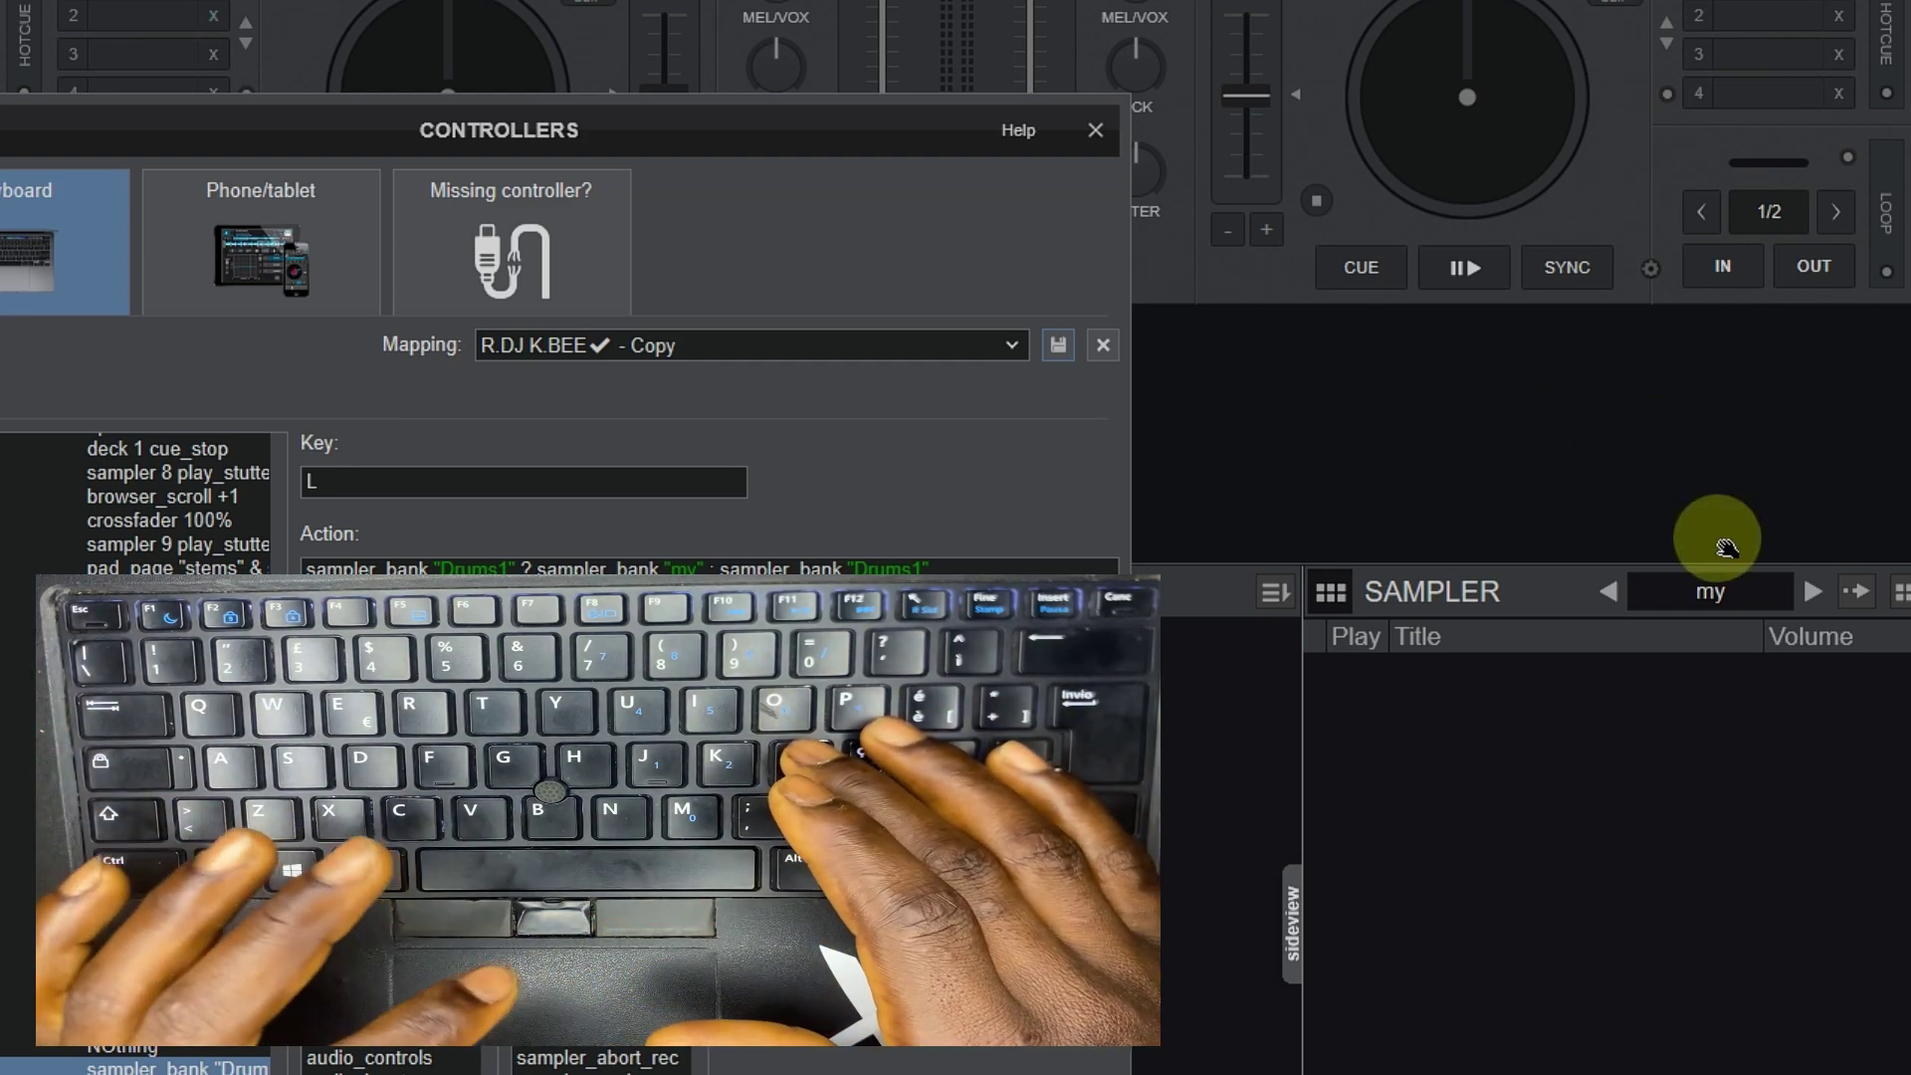
key("l")
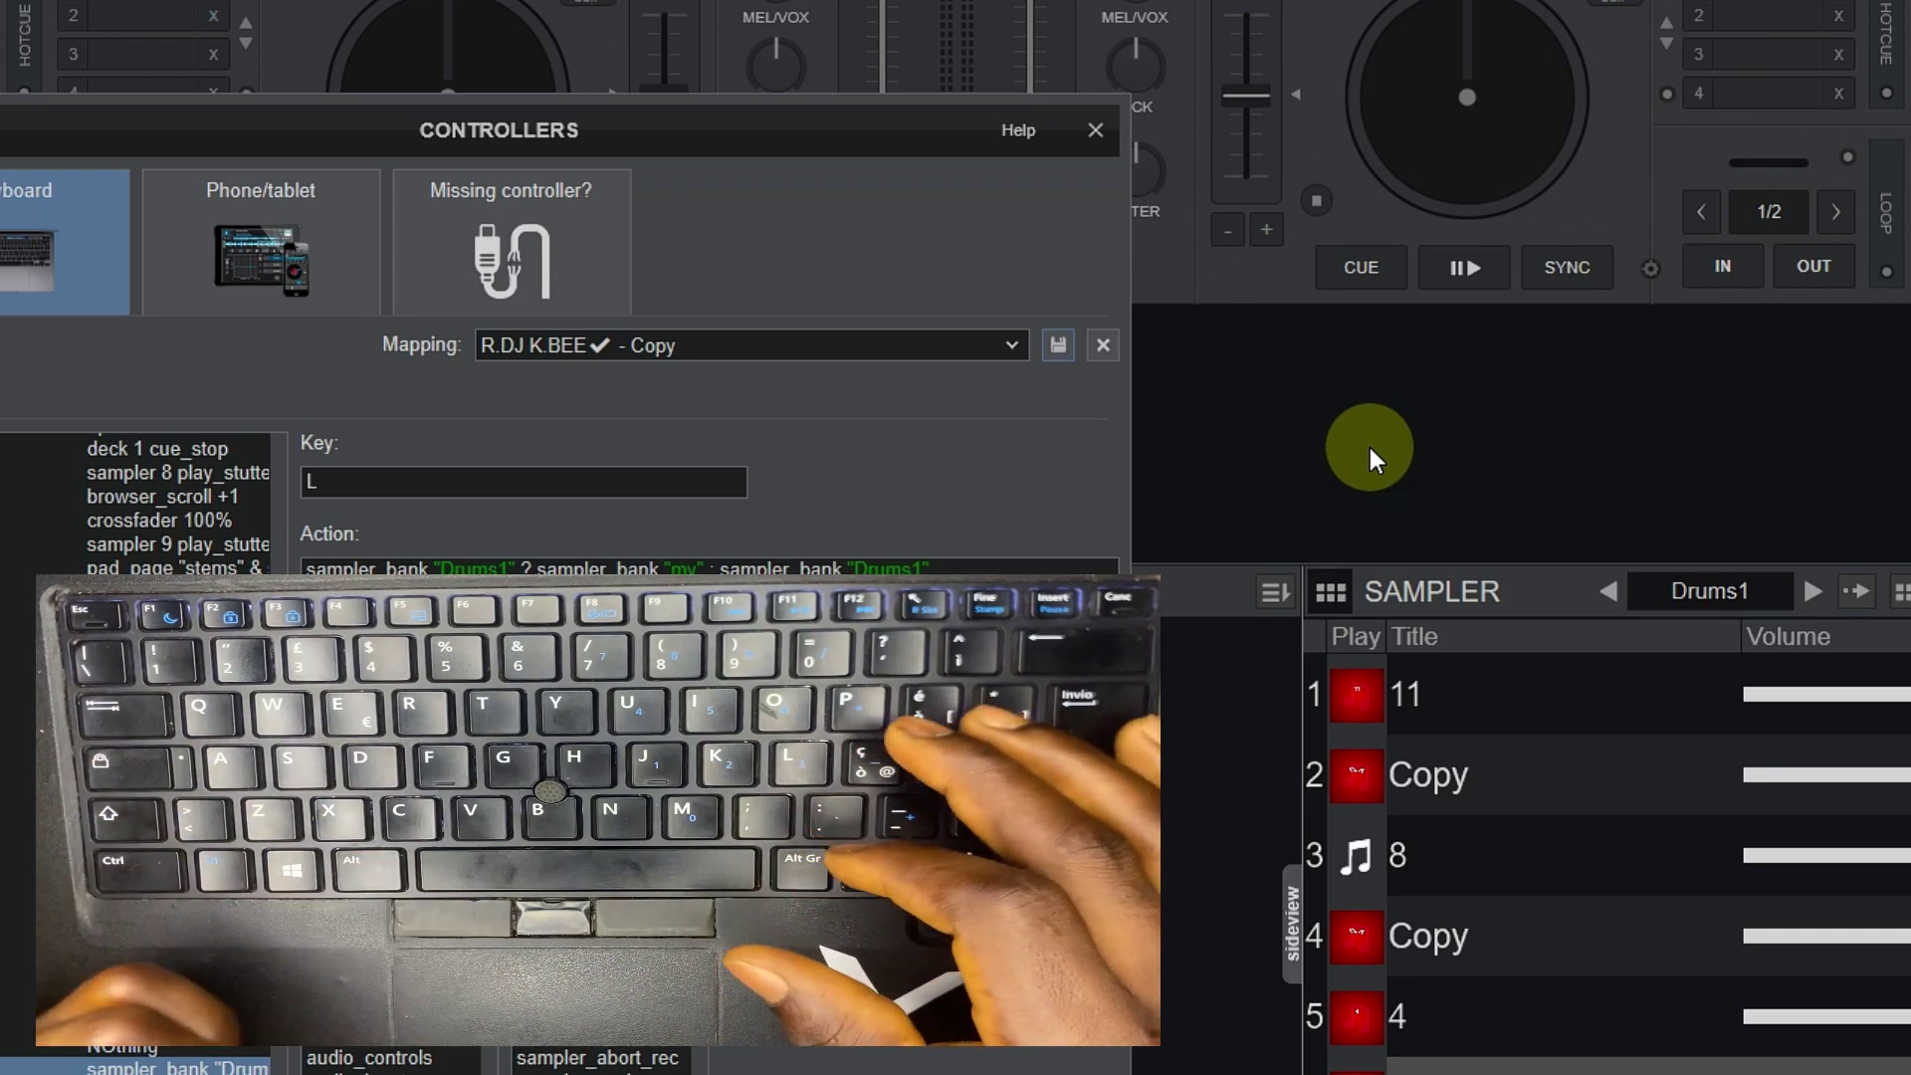
key("l")
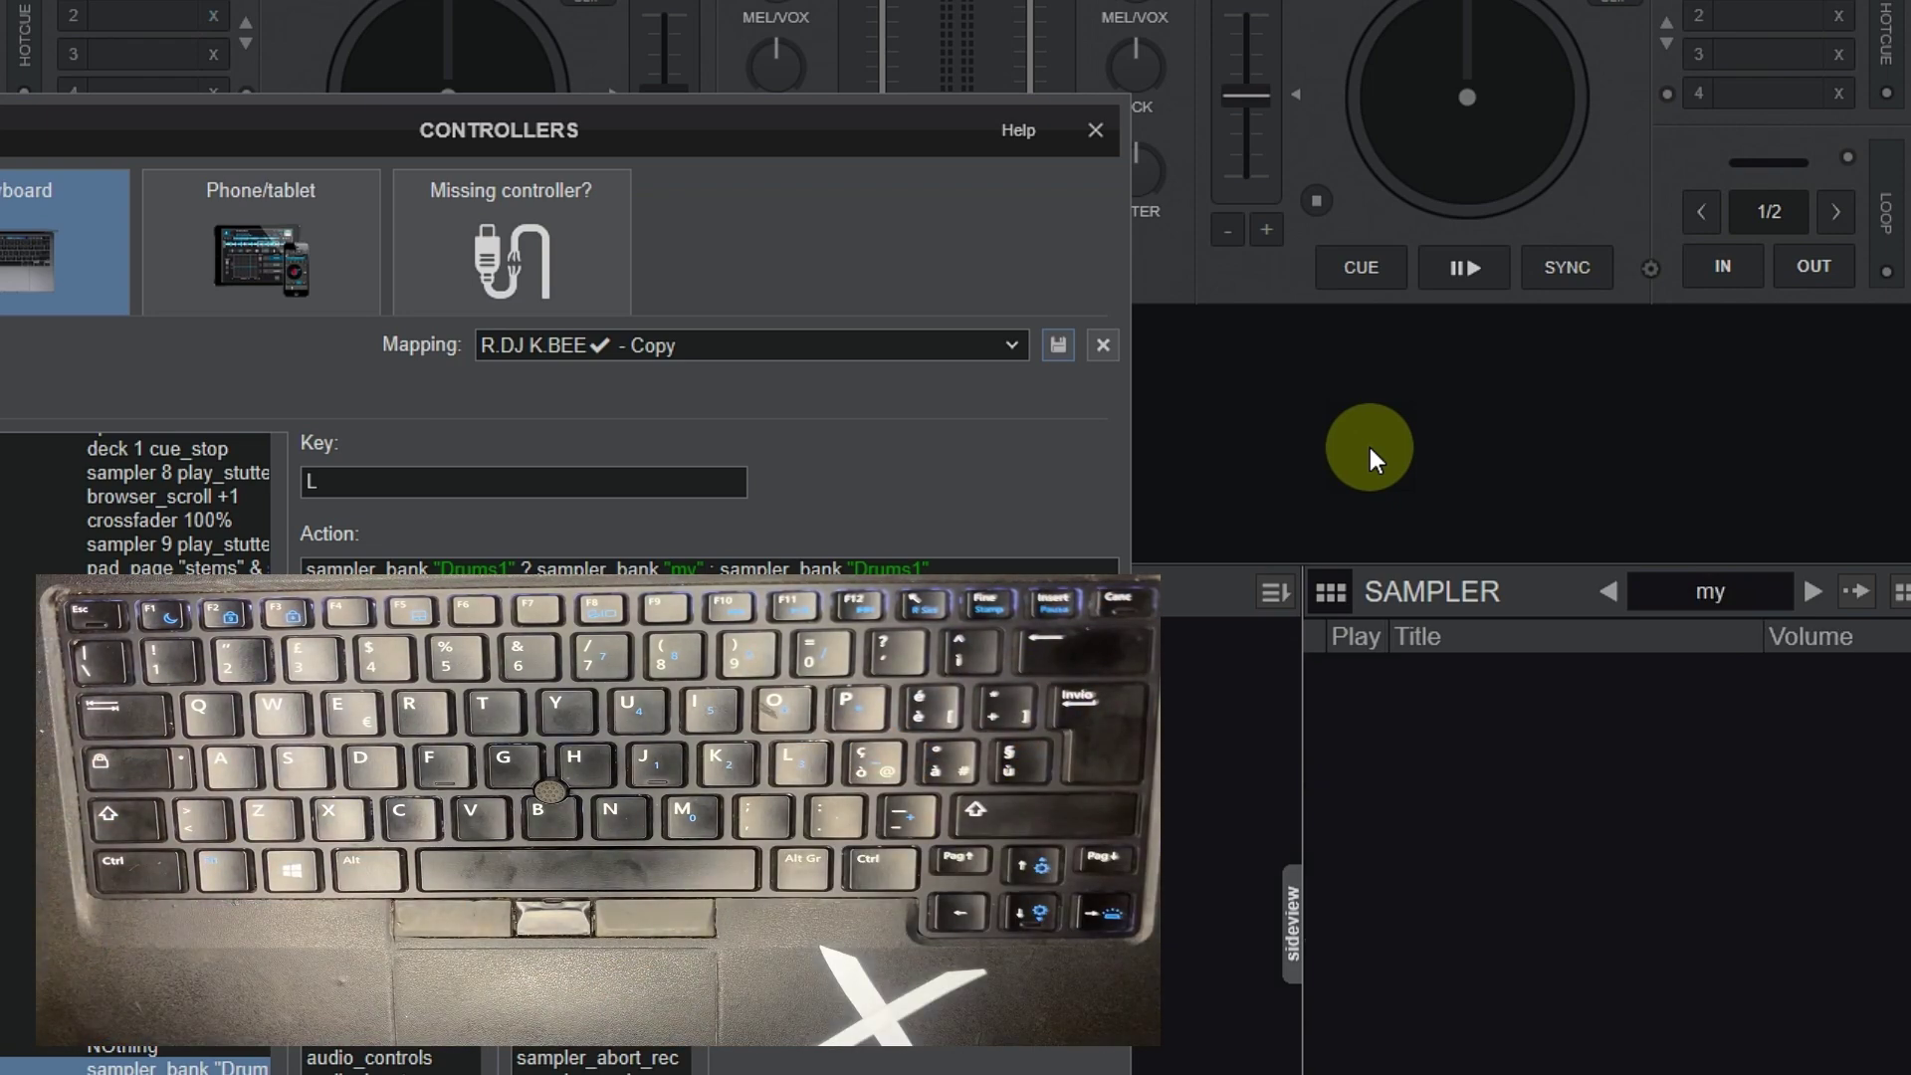